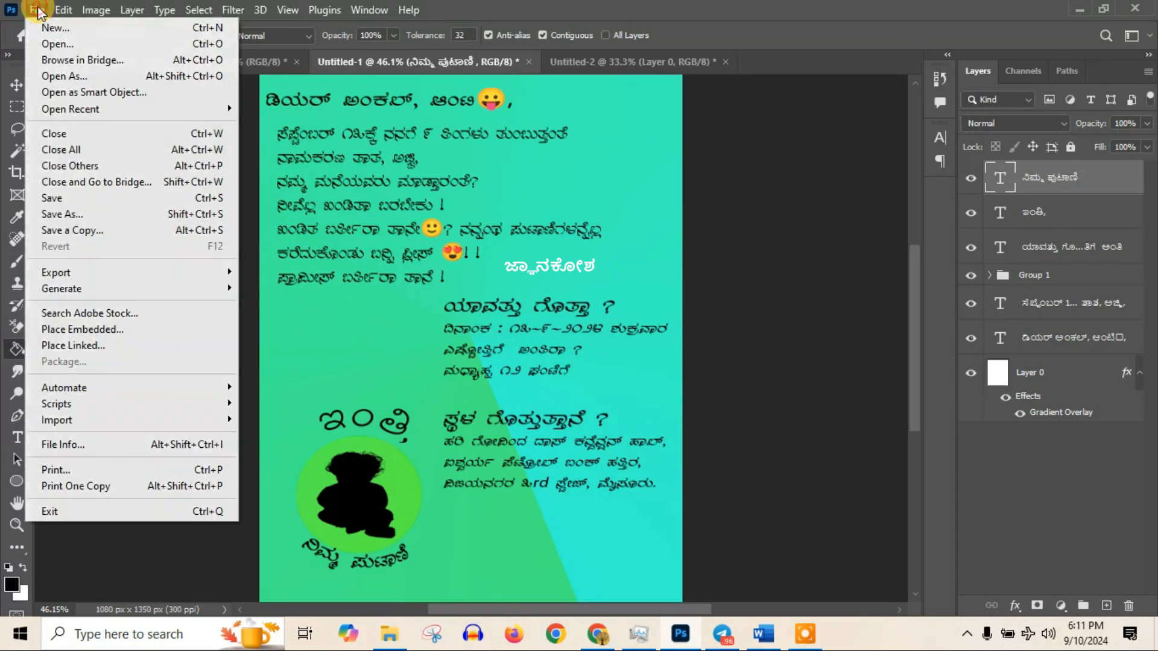
- Create a new portrait document of 1080 x 1350 pixels at 300 ppi in RGB with a white background
{"action": "left_click", "coordinate": [108, 28]}
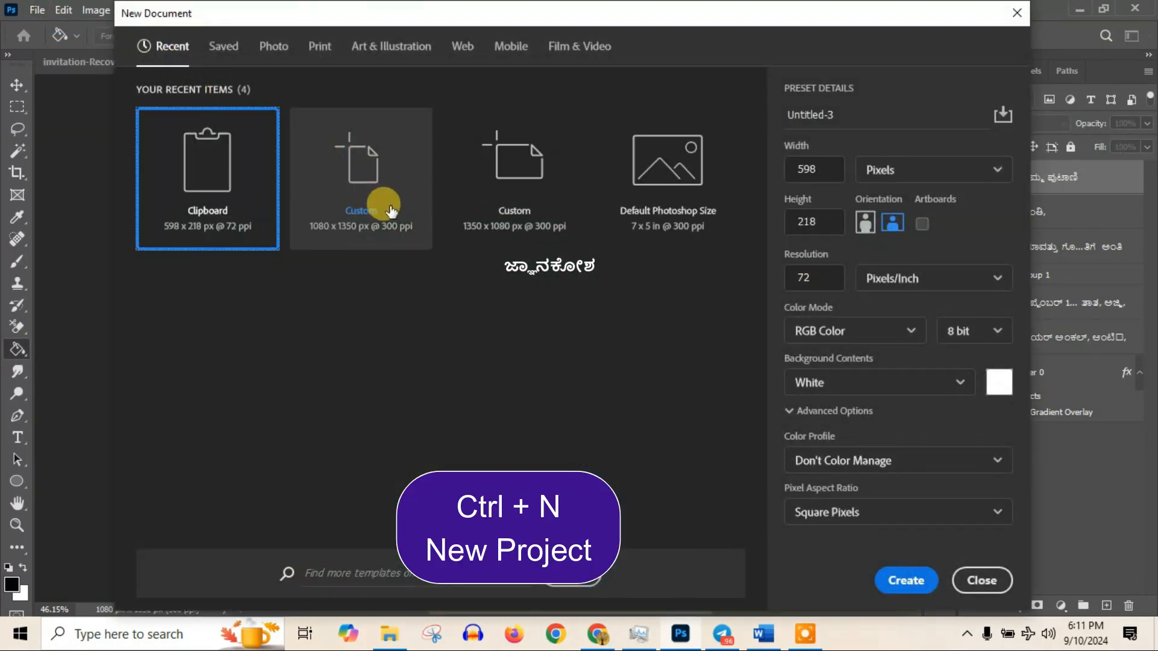
{"action": "left_click", "coordinate": [378, 197]}
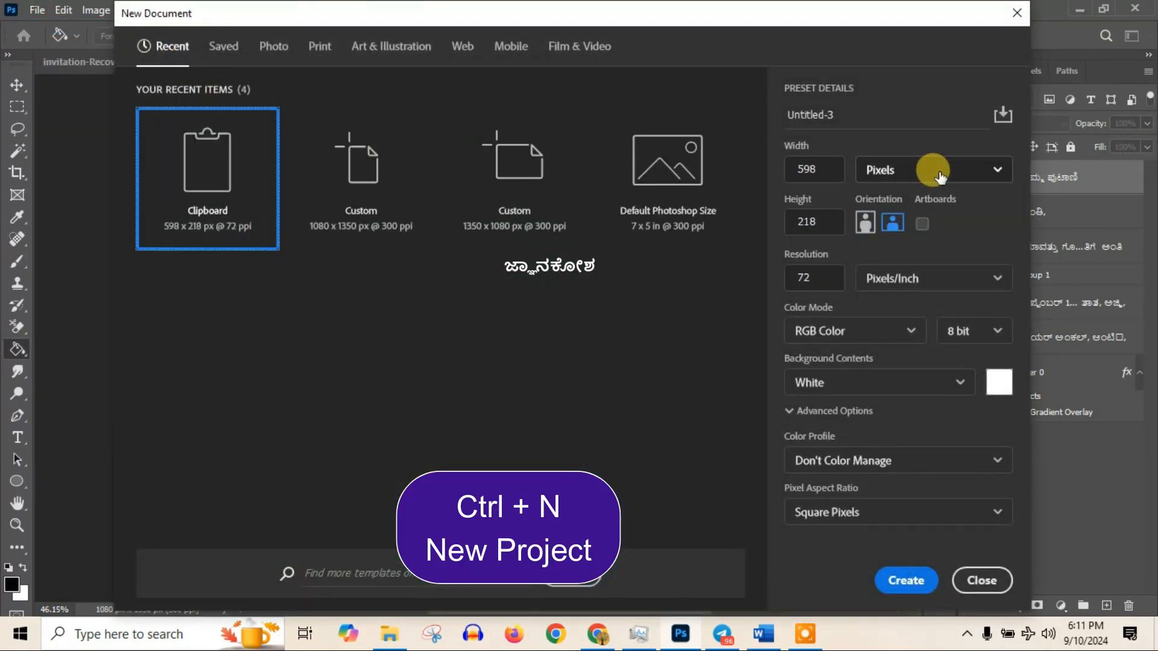
{"action": "left_click", "coordinate": [864, 222]}
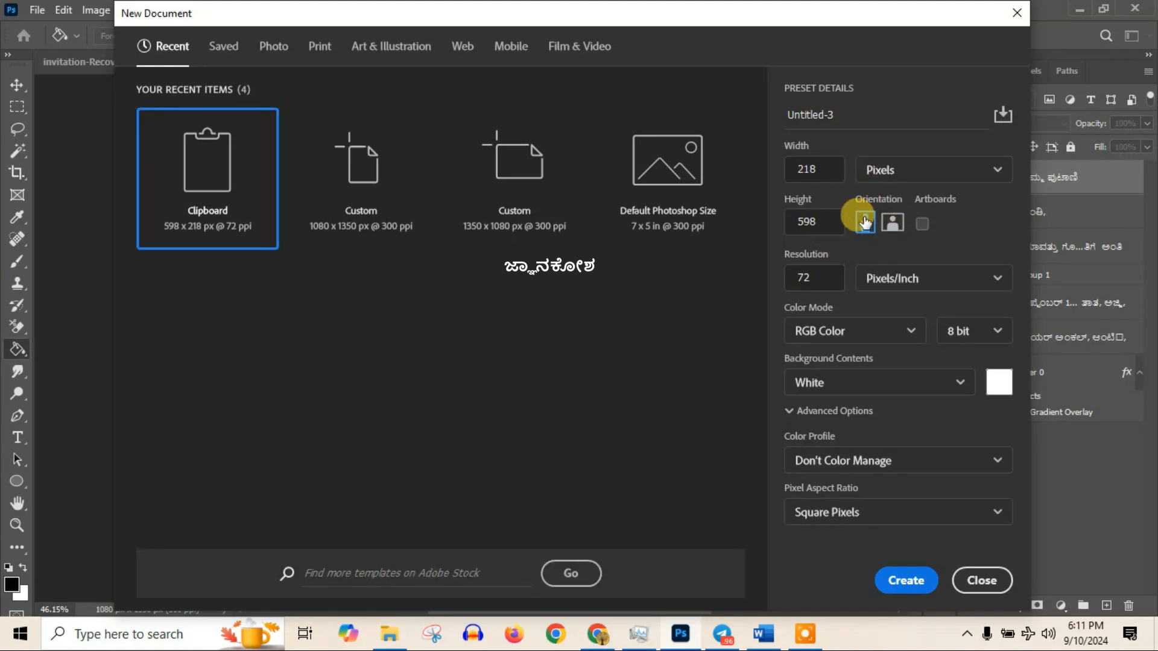
{"action": "left_click", "coordinate": [350, 184]}
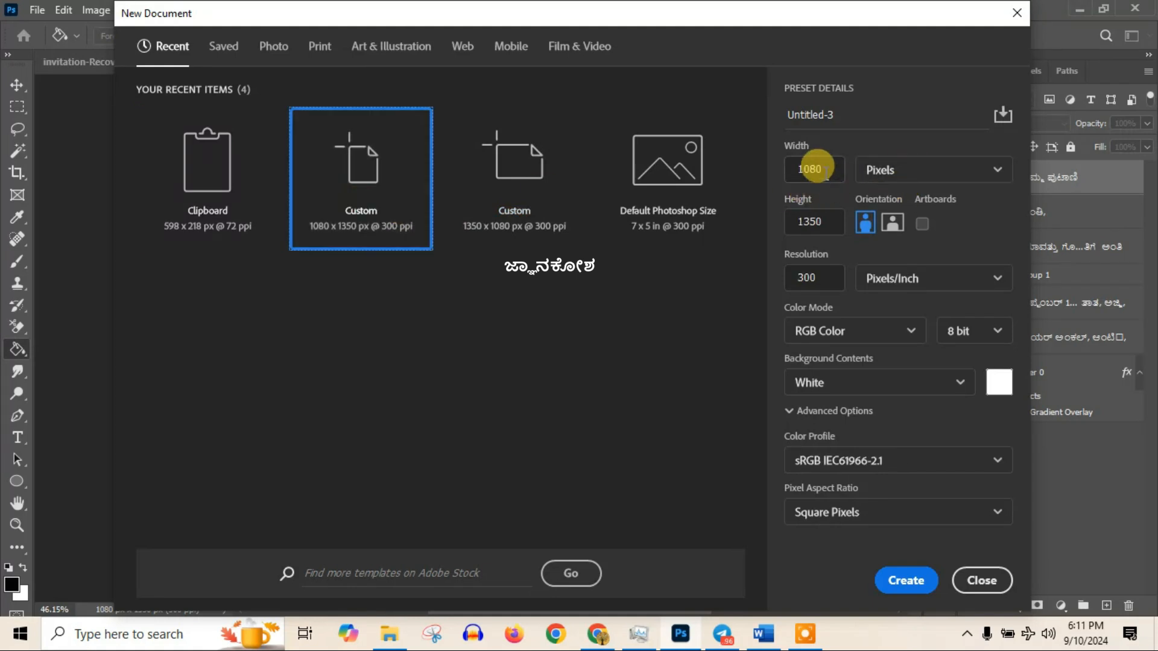
{"action": "left_click", "coordinate": [903, 580]}
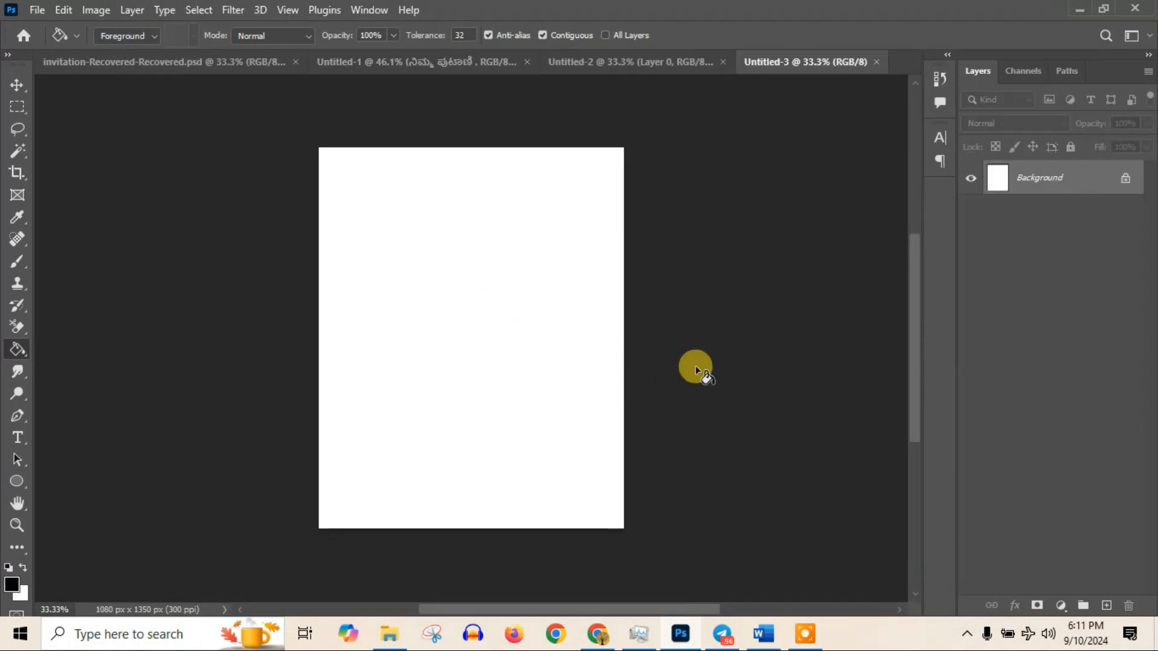
- Unlock the background layer and add two Gradient Overlay effects to it
{"action": "left_click", "coordinate": [1125, 180]}
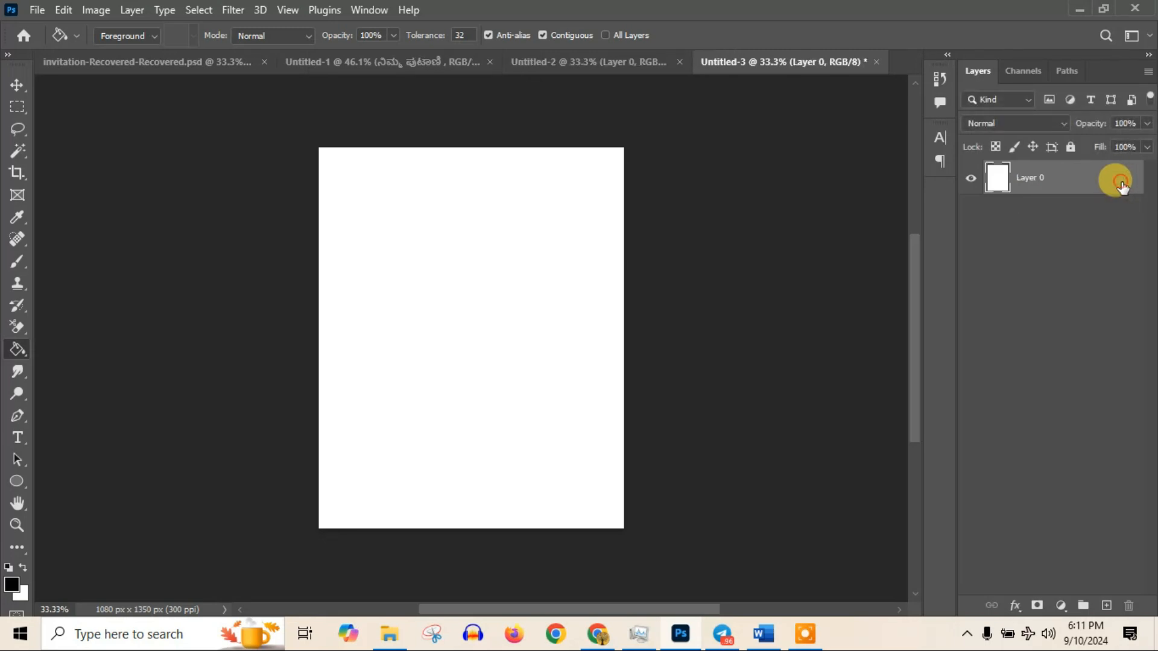
{"action": "double_click", "coordinate": [1122, 187]}
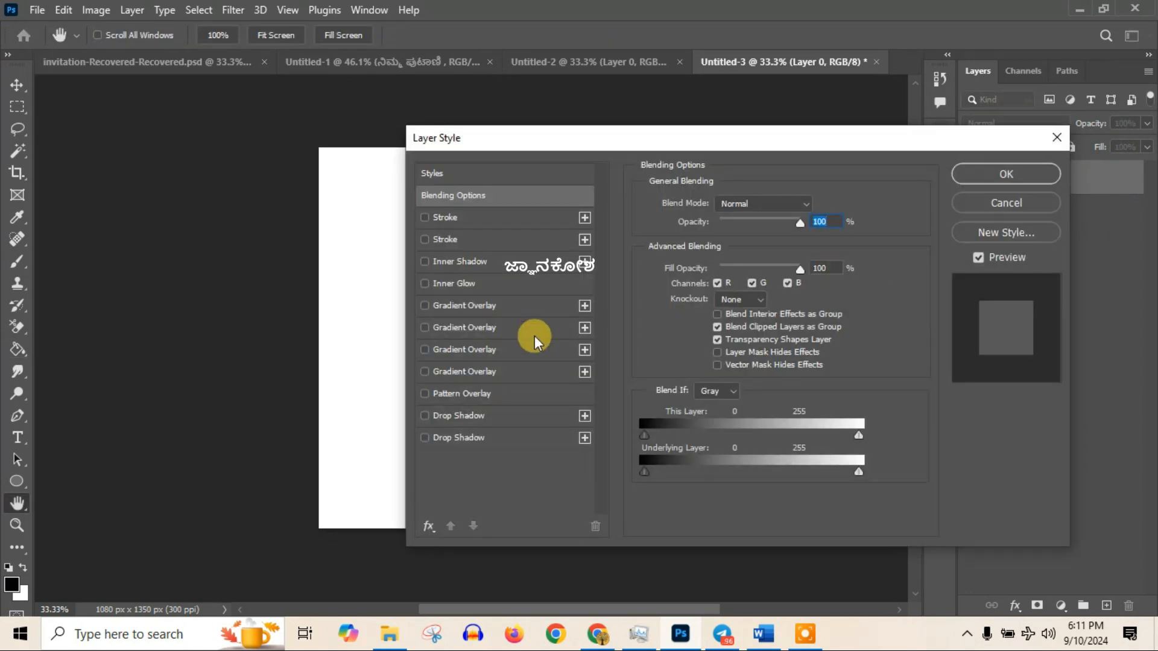
{"action": "left_click", "coordinate": [425, 306]}
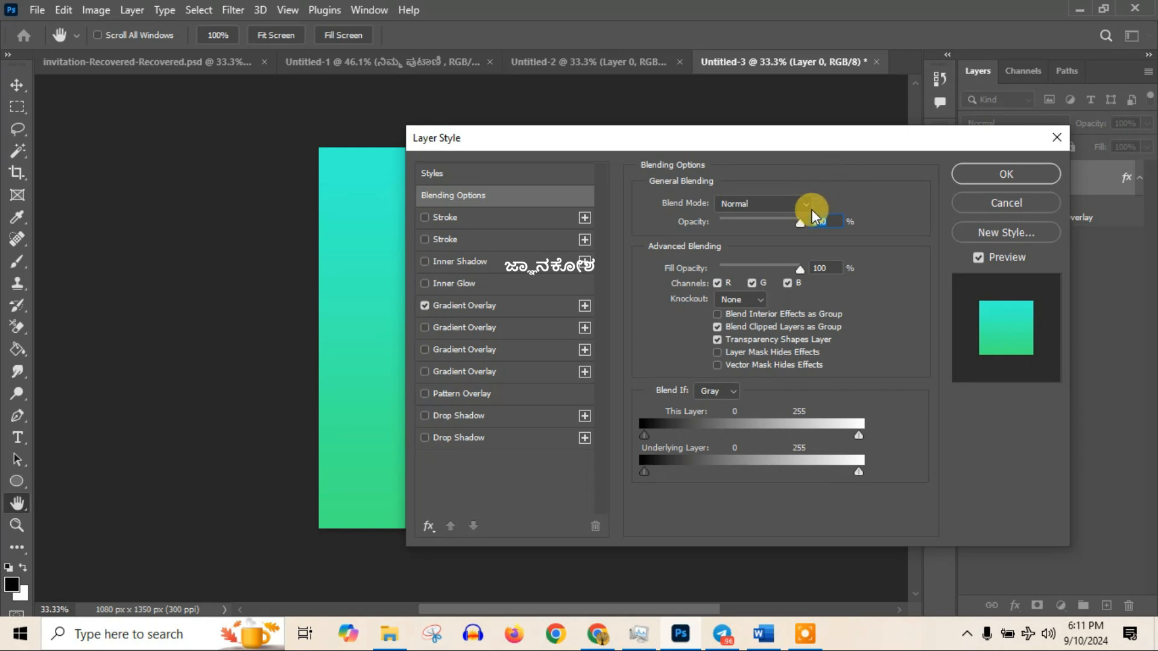
{"action": "left_click", "coordinate": [584, 305]}
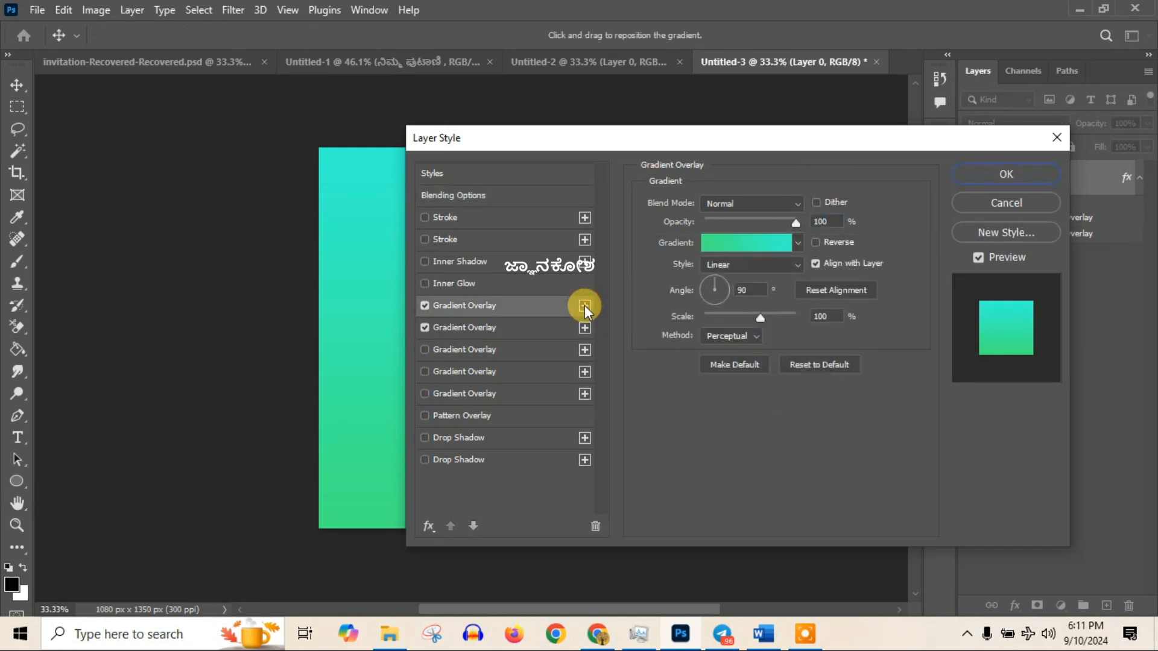
- Try several gradient presets on the overlay, including yellow-green, blue-teal, a Neutrals tan, blue-green and khaki
{"action": "left_click", "coordinate": [796, 242]}
{"action": "double_click", "coordinate": [781, 366]}
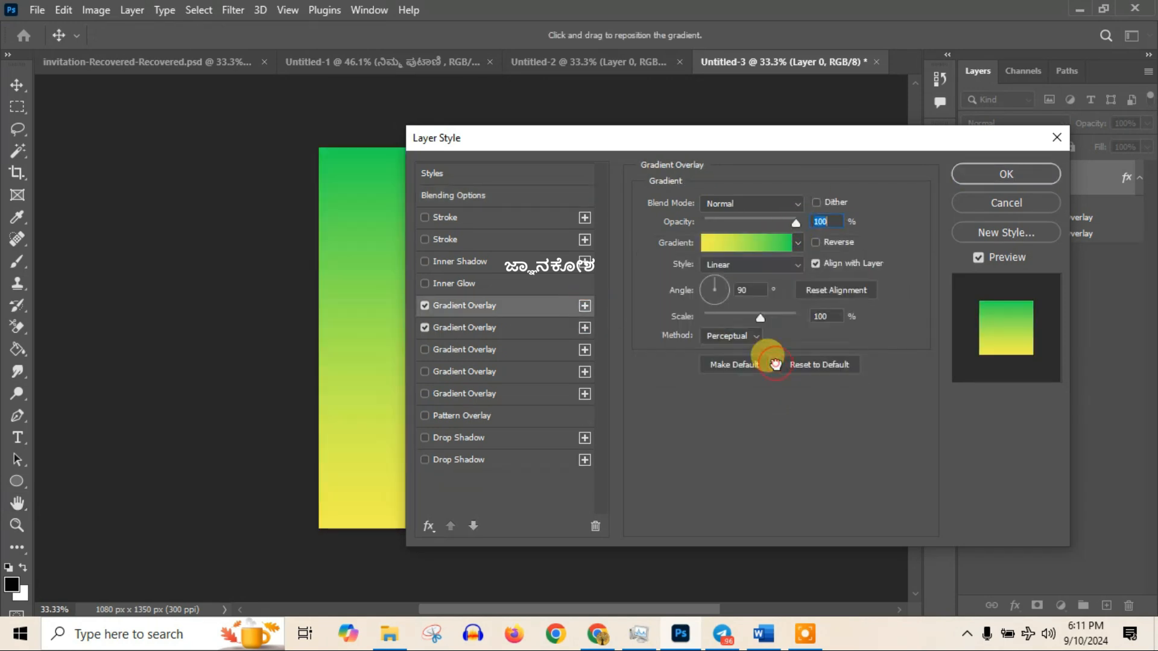
{"action": "left_click", "coordinate": [795, 244]}
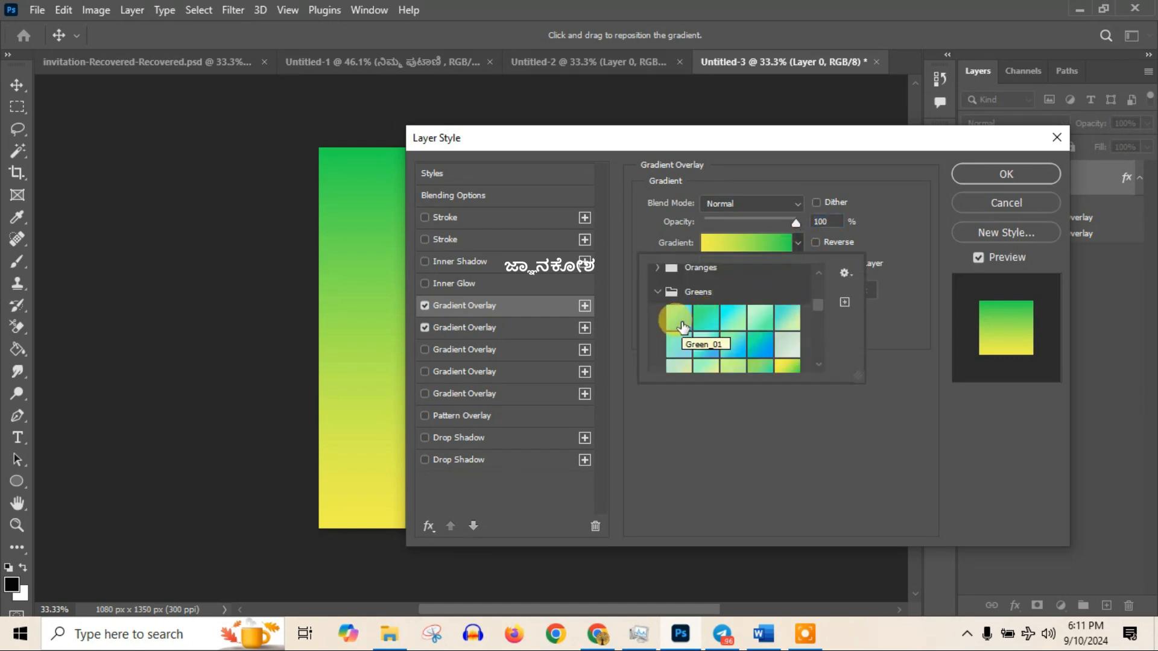
{"action": "left_click", "coordinate": [680, 323]}
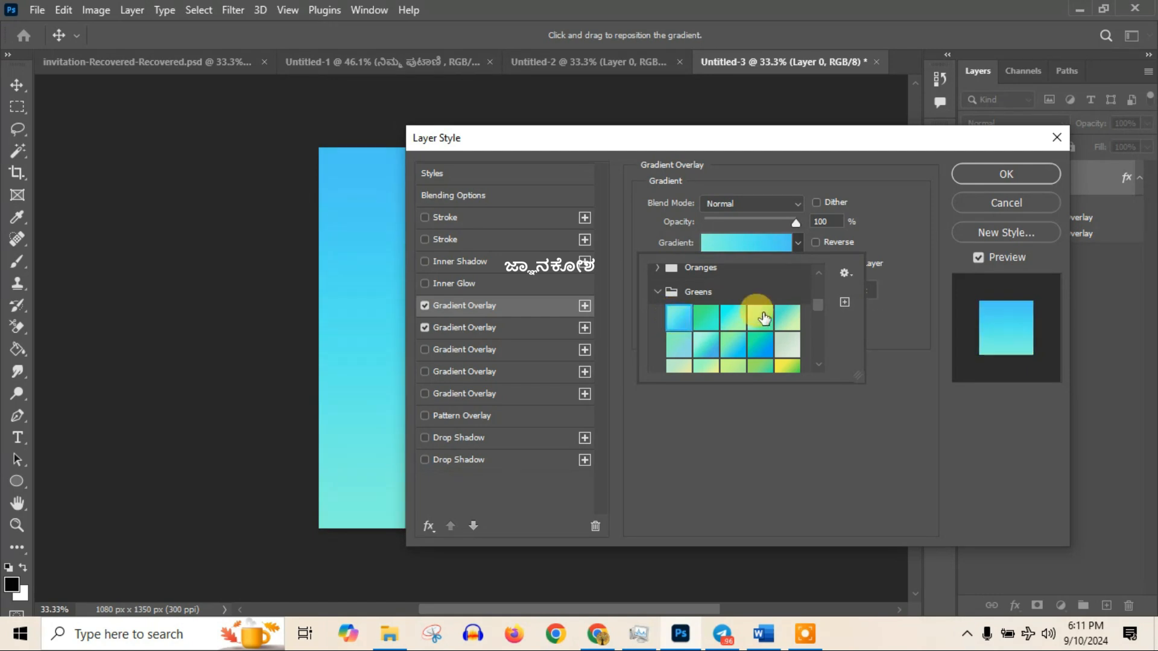
{"action": "left_click_drag", "start_coordinate": [817, 306], "coordinate": [812, 347]}
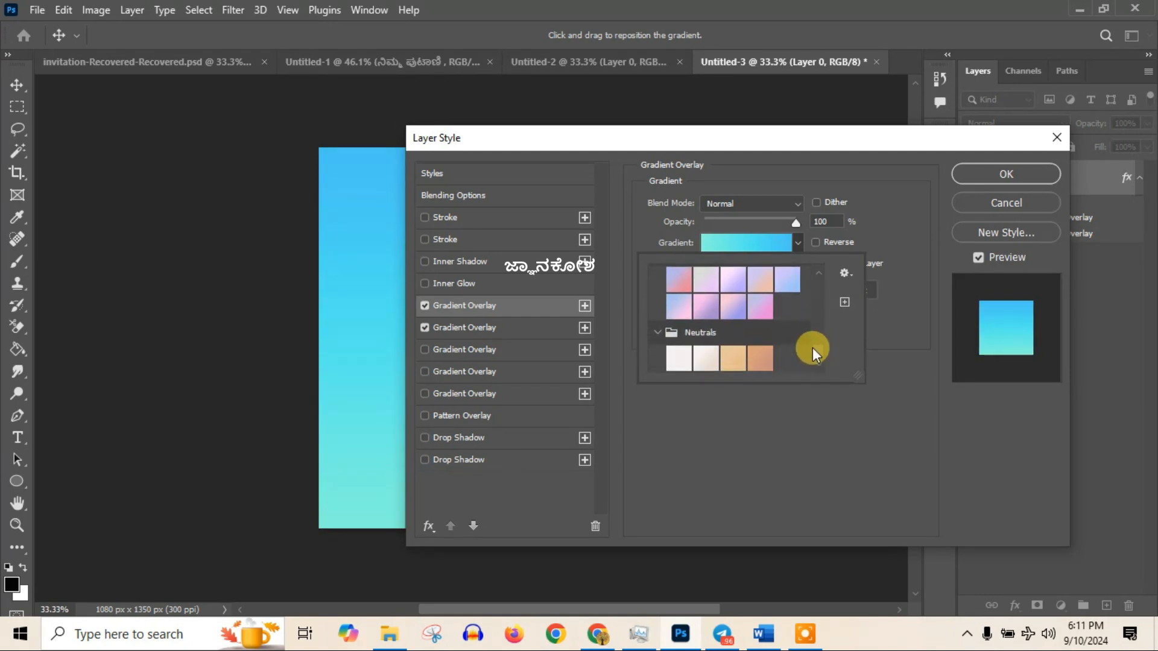
{"action": "left_click", "coordinate": [704, 359]}
{"action": "left_click", "coordinate": [733, 359]}
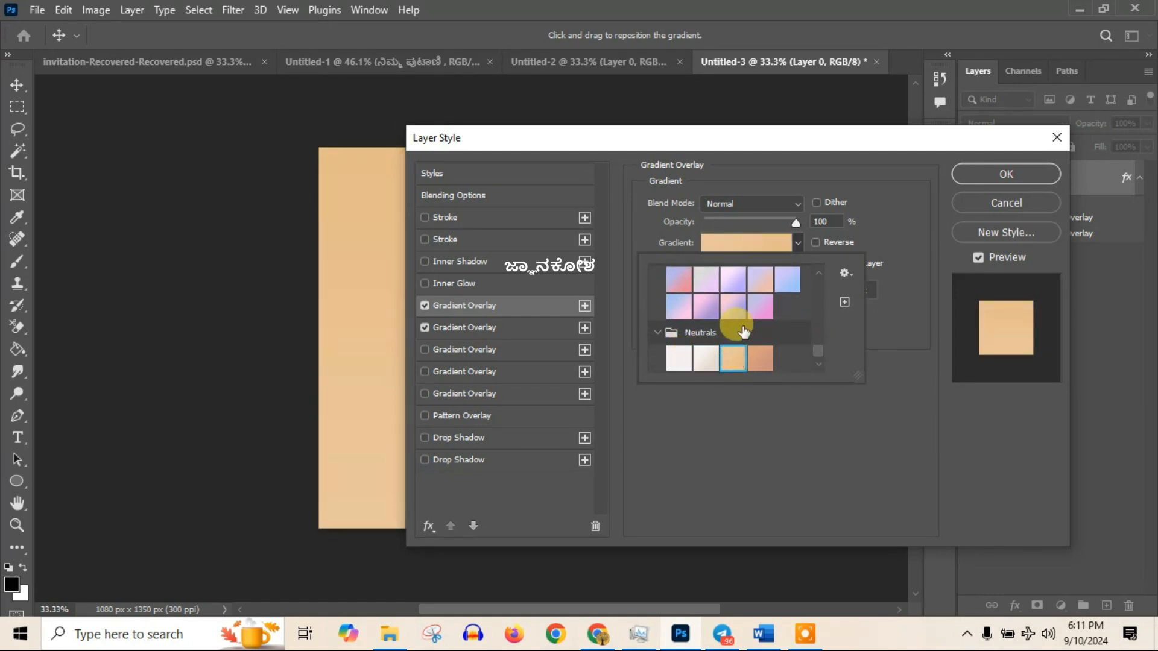
{"action": "left_click_drag", "start_coordinate": [779, 138], "coordinate": [942, 136]}
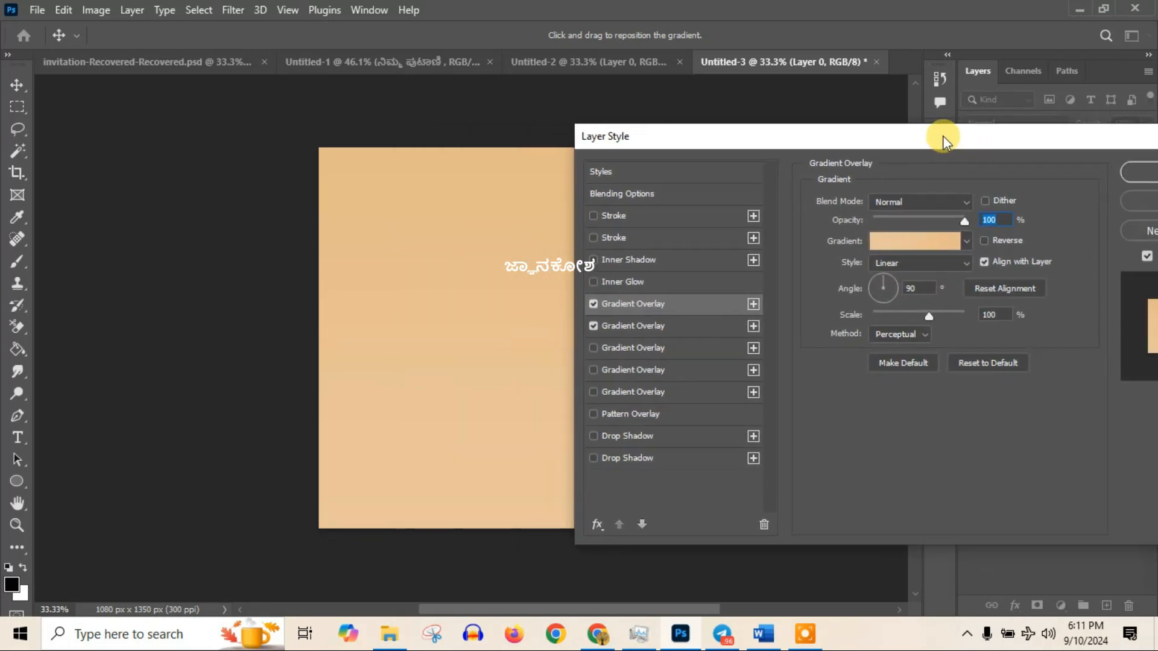
{"action": "left_click", "coordinate": [965, 240]}
{"action": "scroll", "coordinate": [868, 307], "scroll_direction": "up", "scroll_amount": 8}
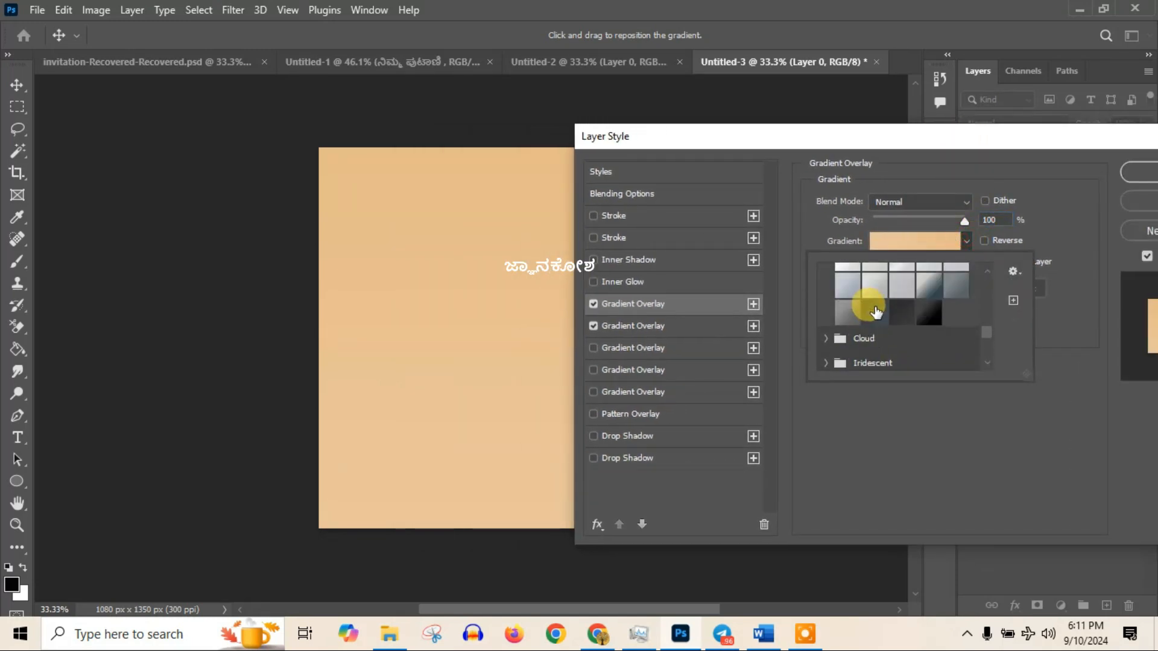
{"action": "left_click", "coordinate": [846, 300]}
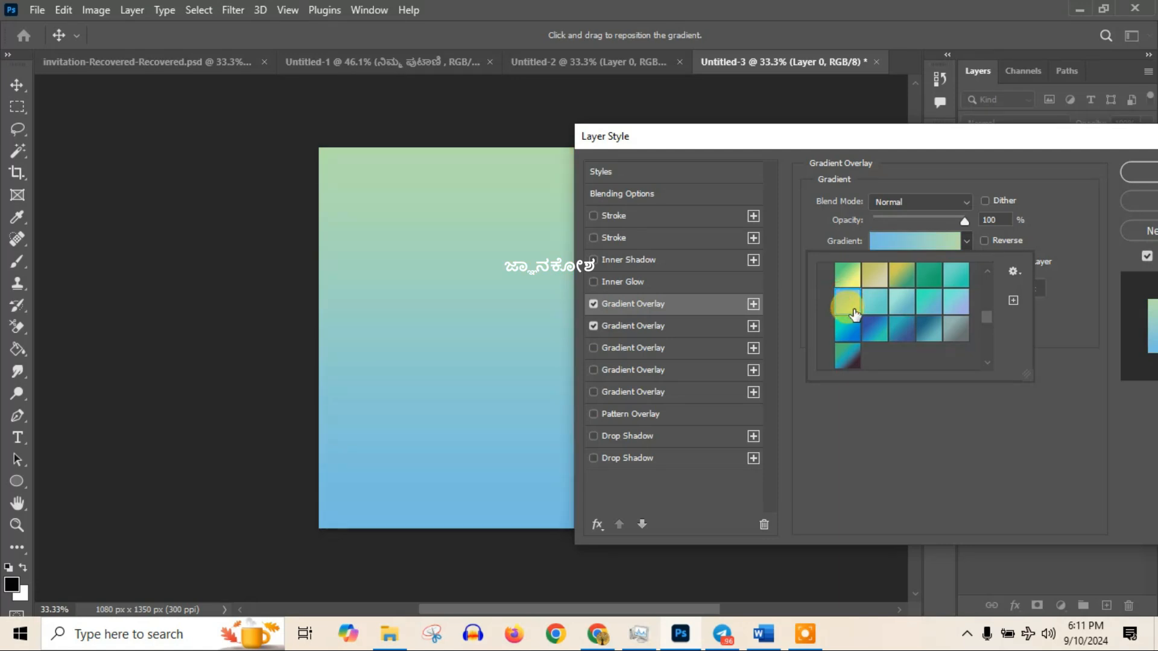
{"action": "left_click", "coordinate": [873, 279]}
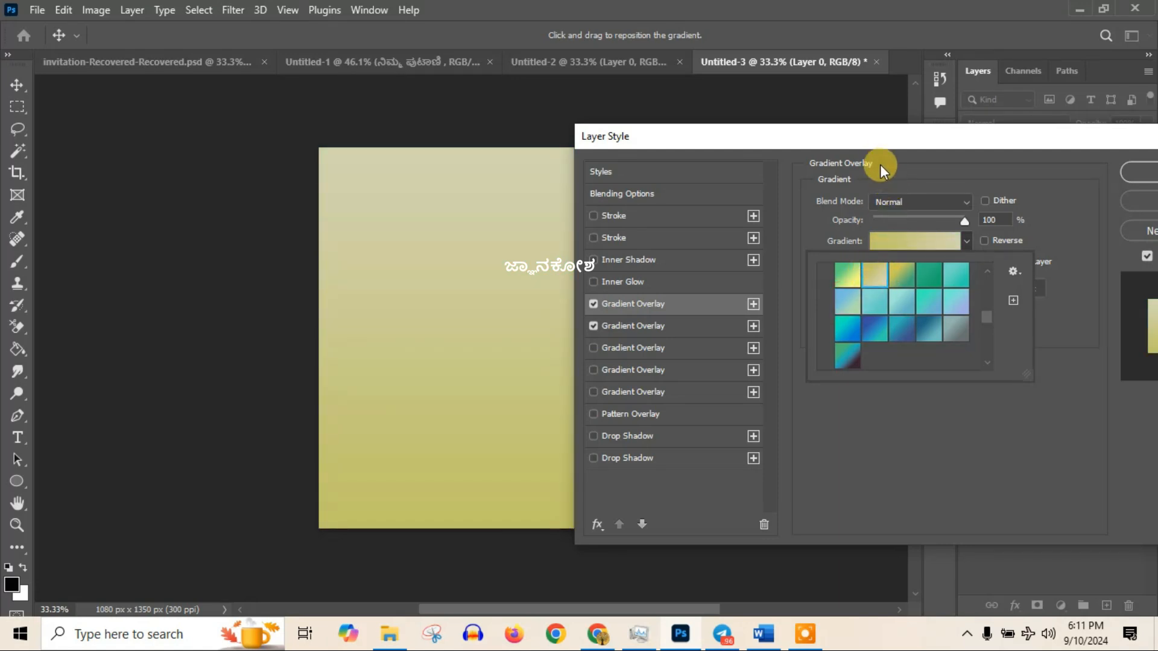
- Set the overlay gradient to the green-to-turquoise preset in the Greens group and apply the layer style
{"action": "scroll", "coordinate": [871, 319], "scroll_direction": "up", "scroll_amount": 3}
{"action": "left_click", "coordinate": [878, 297]}
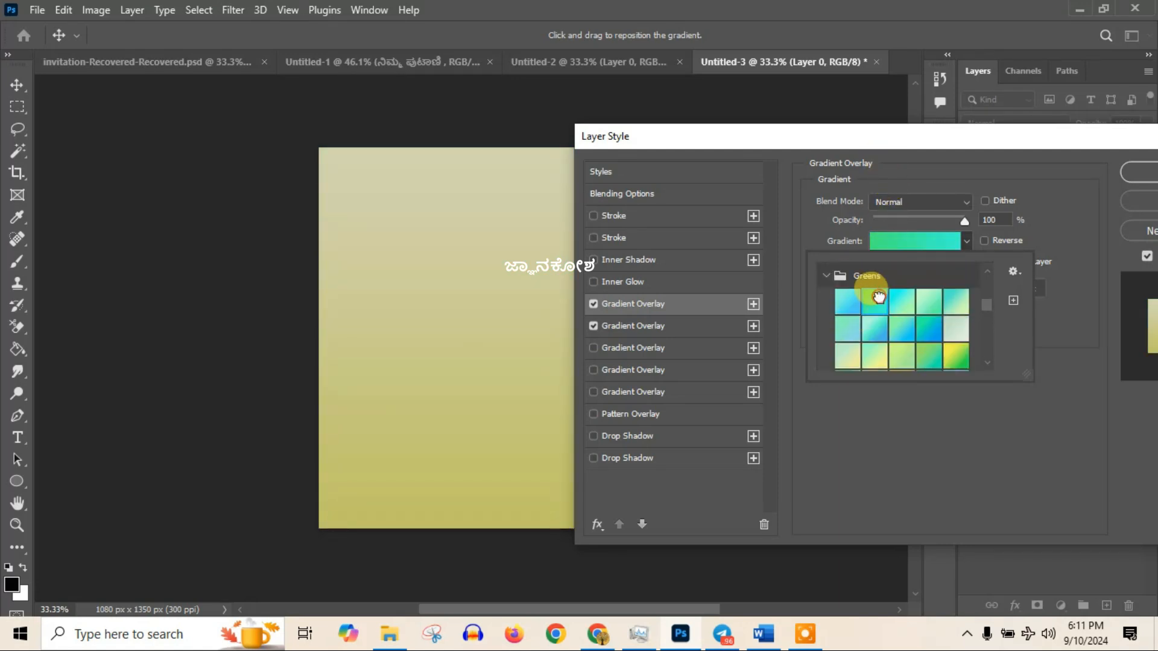
{"action": "left_click_drag", "start_coordinate": [941, 136], "coordinate": [716, 186]}
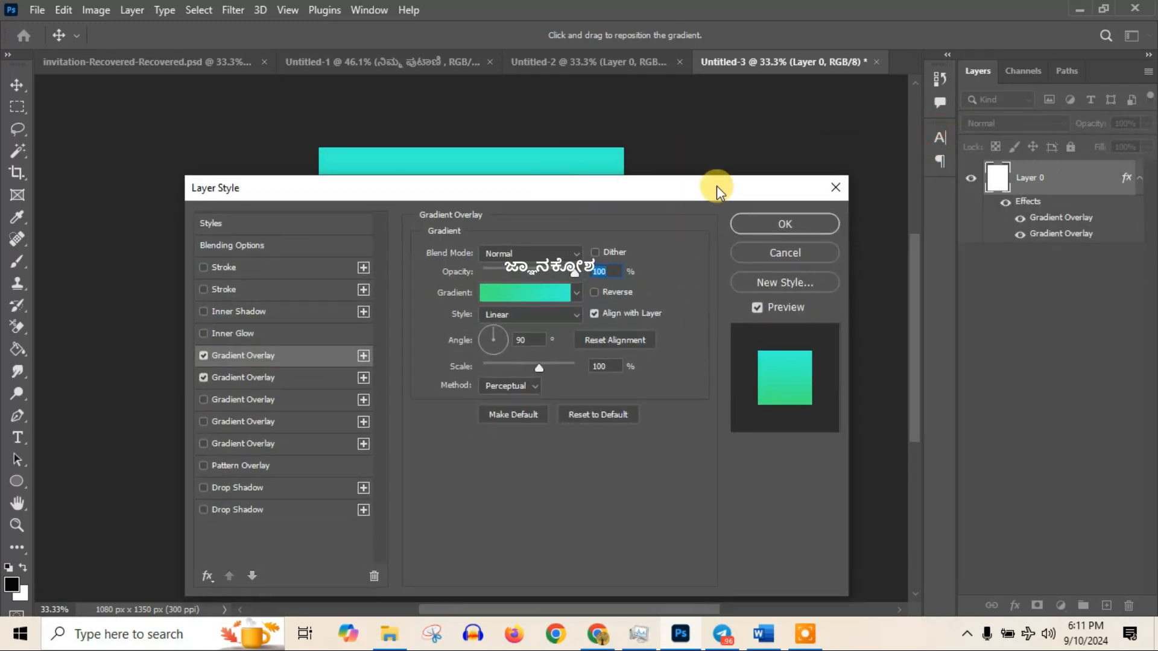
{"action": "left_click", "coordinate": [785, 223]}
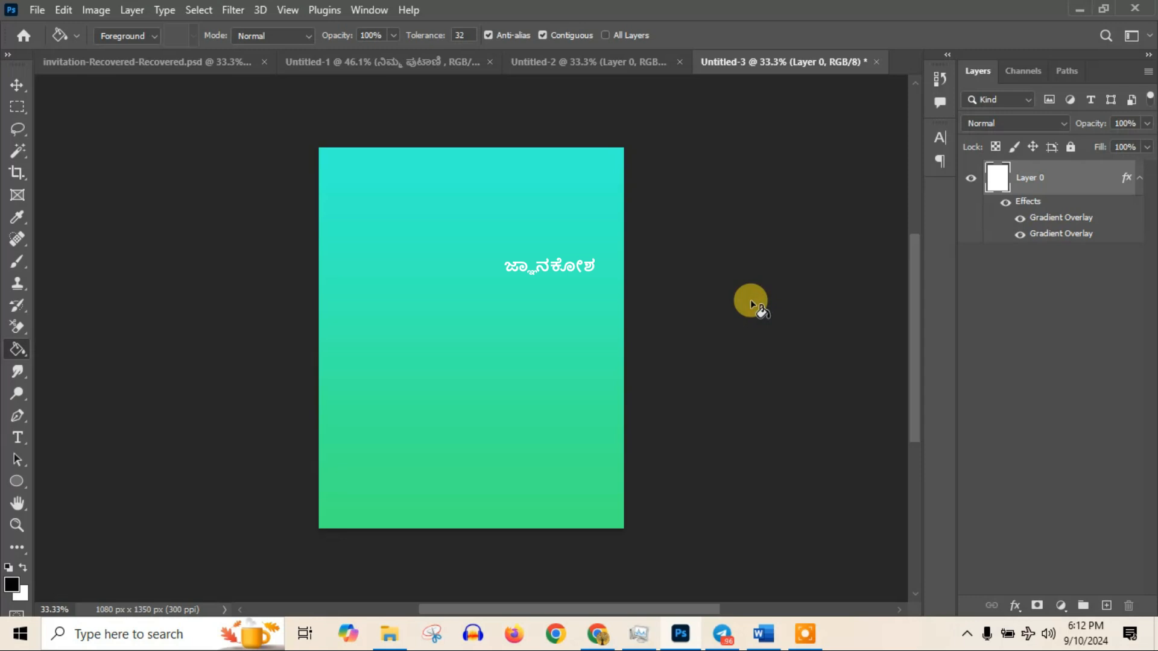
- Place the sitting baby photo from the Downloads folder at the centre of the Untitled-3 gradient document
{"action": "left_click", "coordinate": [396, 67]}
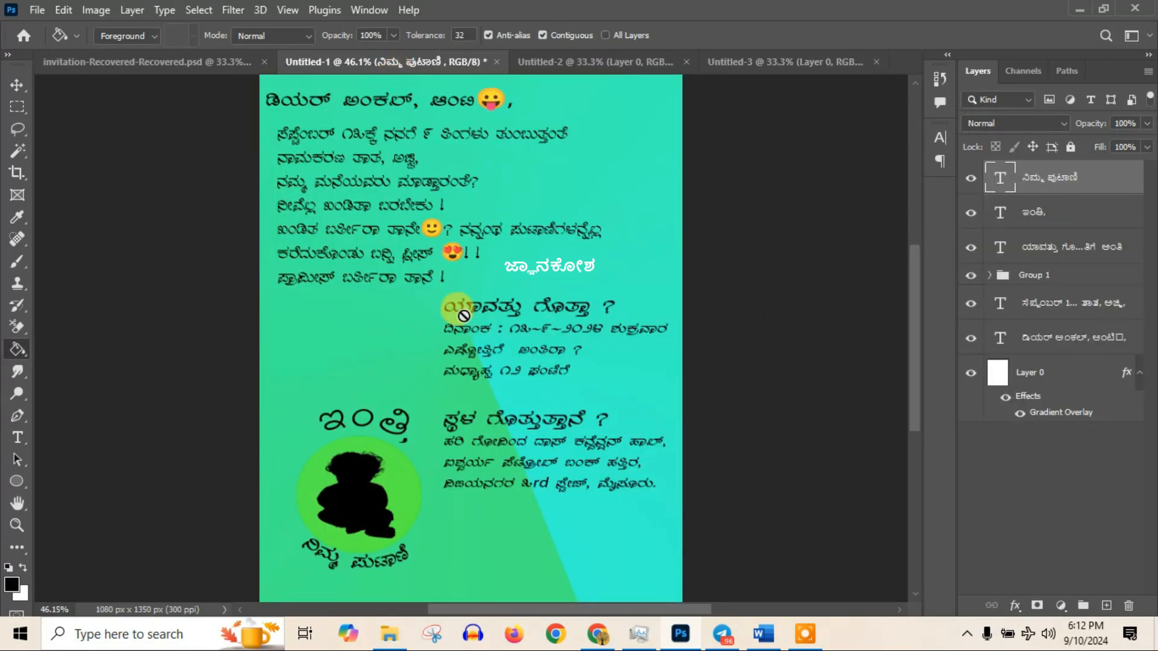
{"action": "left_click", "coordinate": [789, 71]}
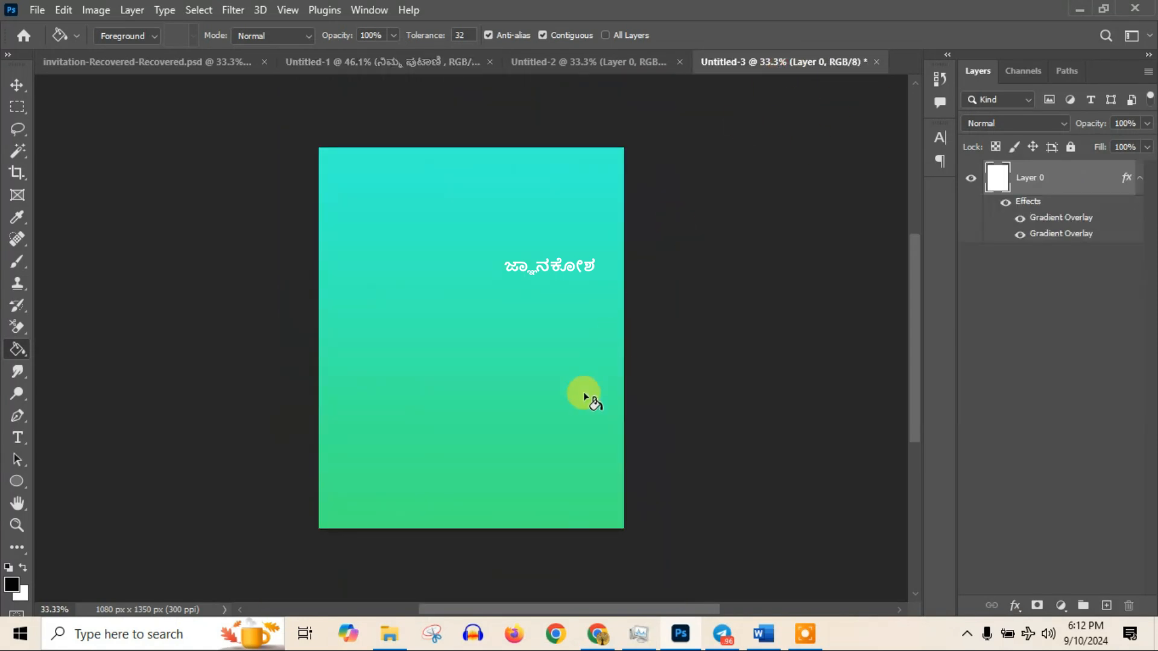
{"action": "key", "text": "alt+Tab"}
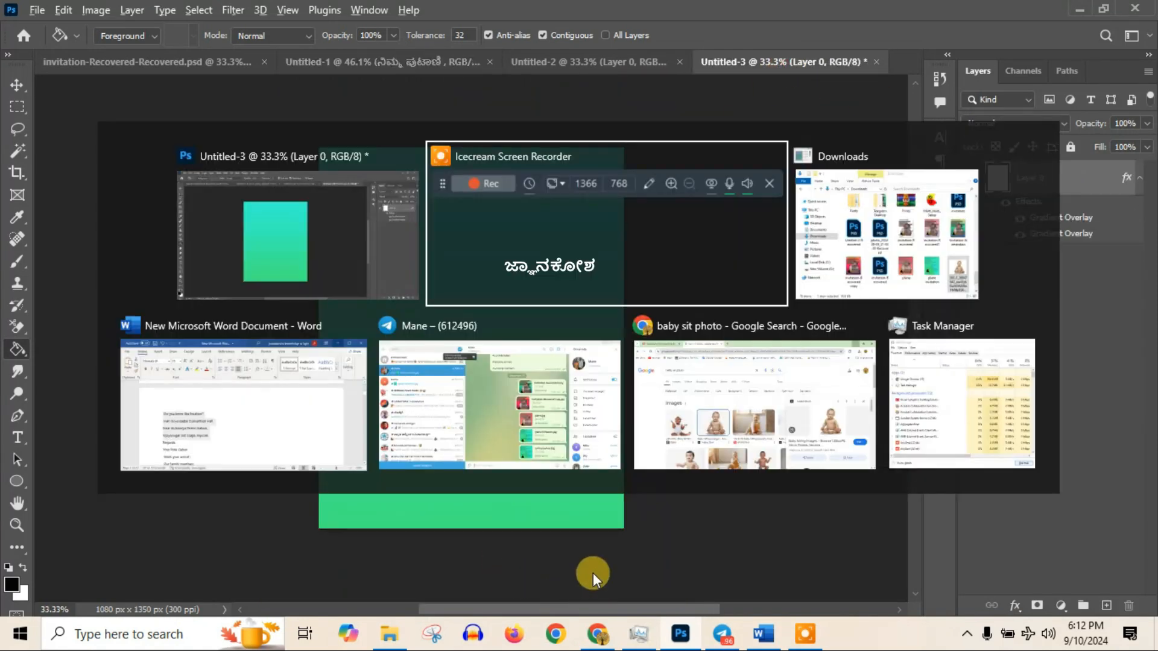
{"action": "key", "text": "alt+Tab"}
{"action": "left_click_drag", "start_coordinate": [1120, 393], "coordinate": [424, 427]}
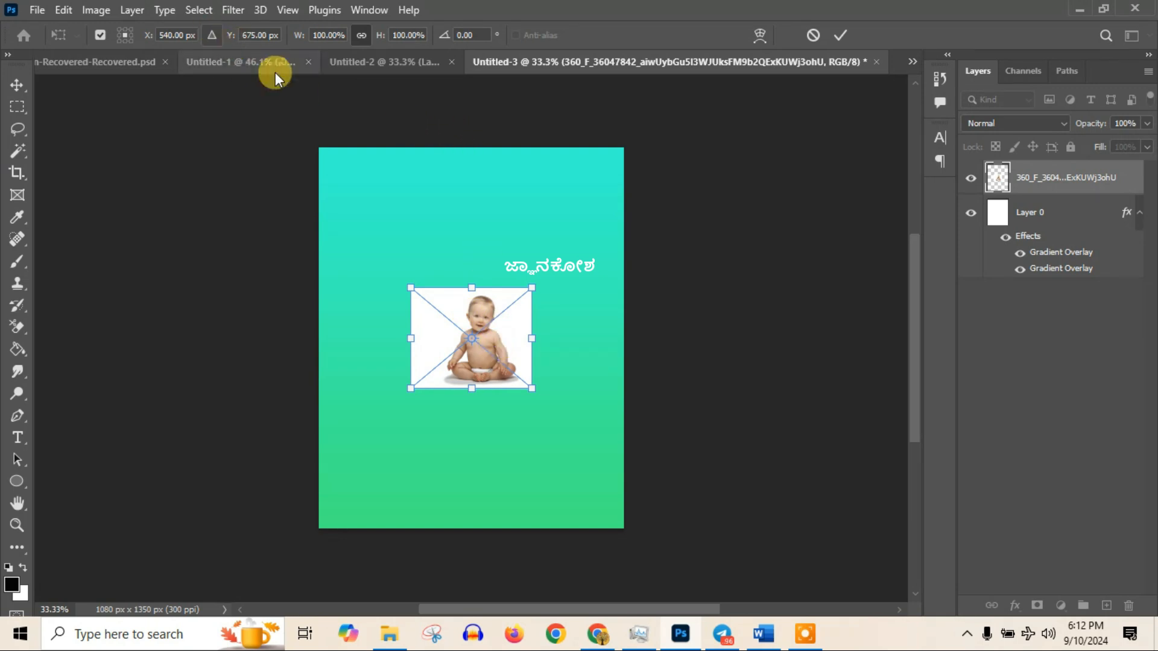
{"action": "left_click", "coordinate": [840, 36]}
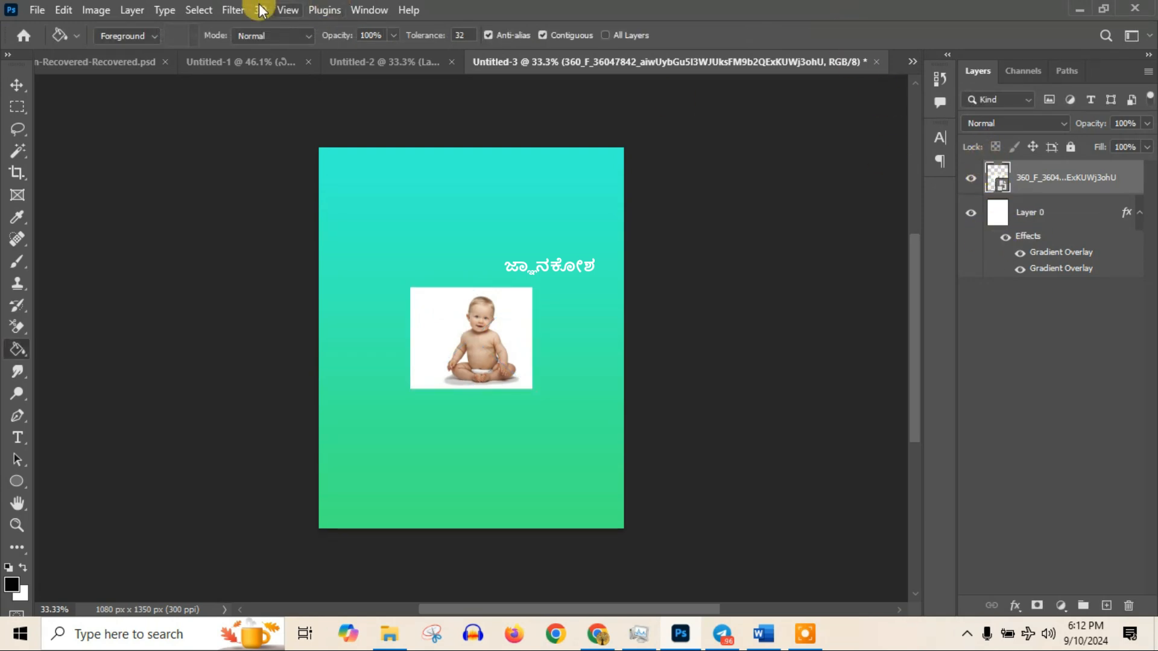
- Select the baby as the subject, copy it to its own layer and hide the original photo layer
{"action": "left_click", "coordinate": [211, 8]}
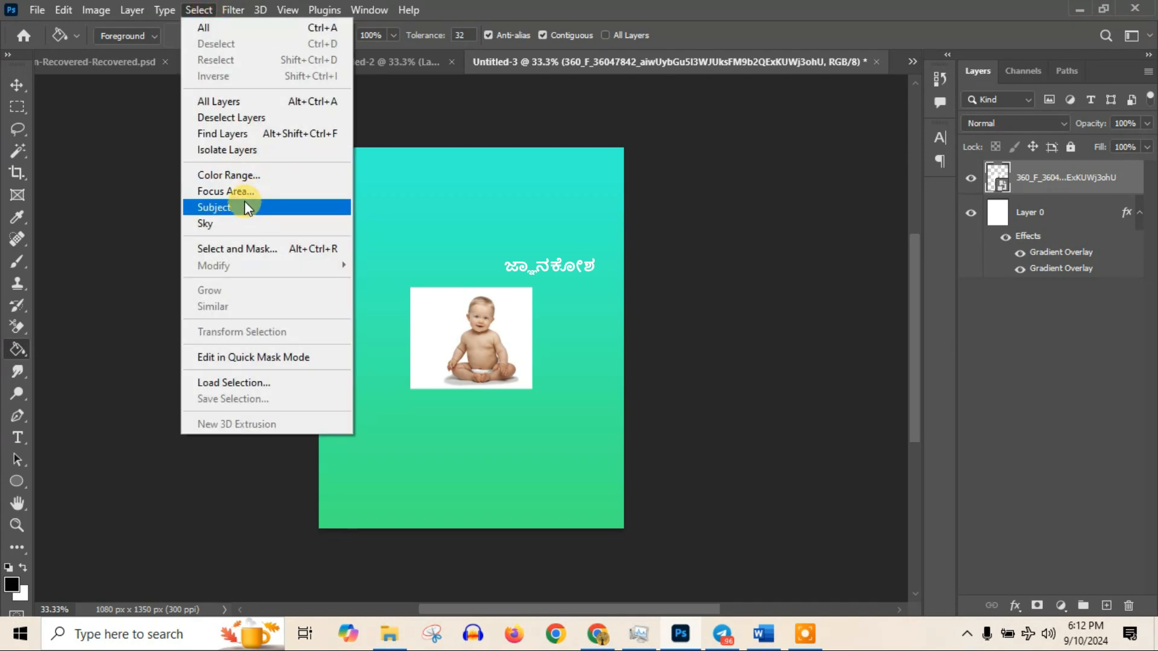
{"action": "left_click", "coordinate": [245, 201]}
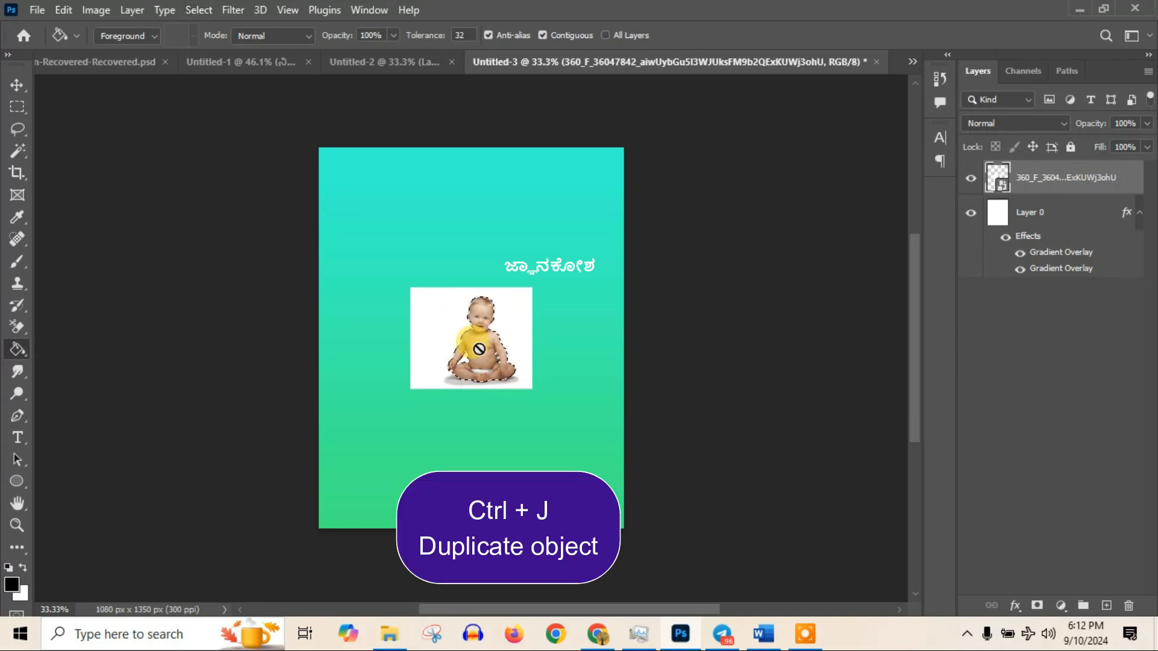
{"action": "key", "text": "ctrl+j"}
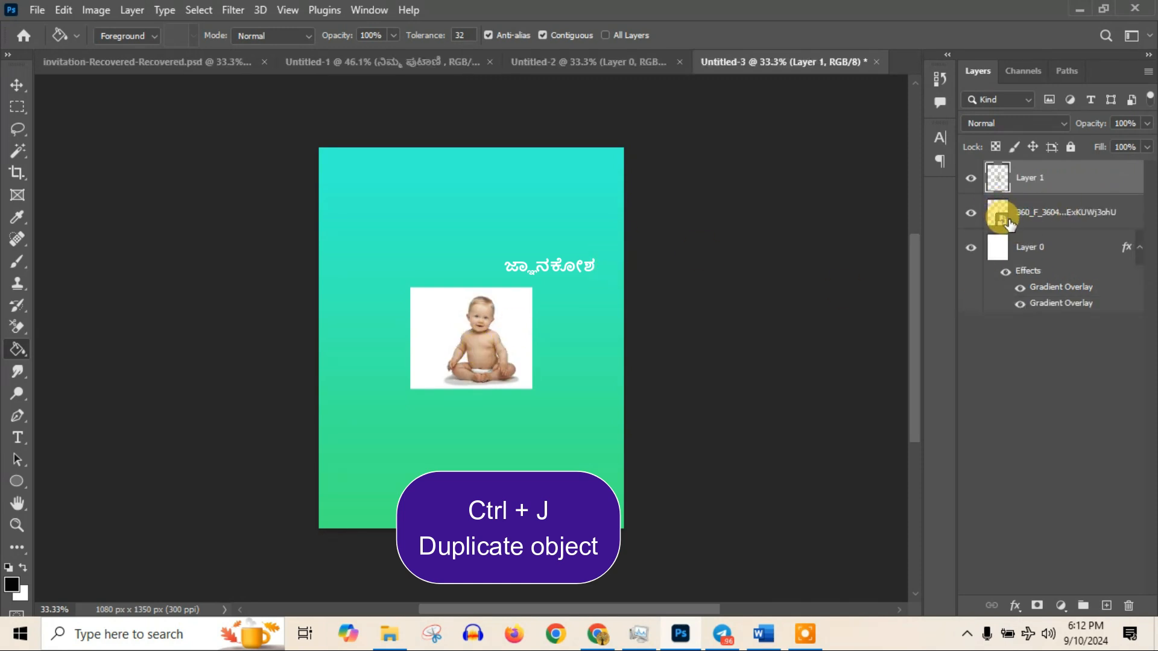
{"action": "left_click", "coordinate": [970, 216]}
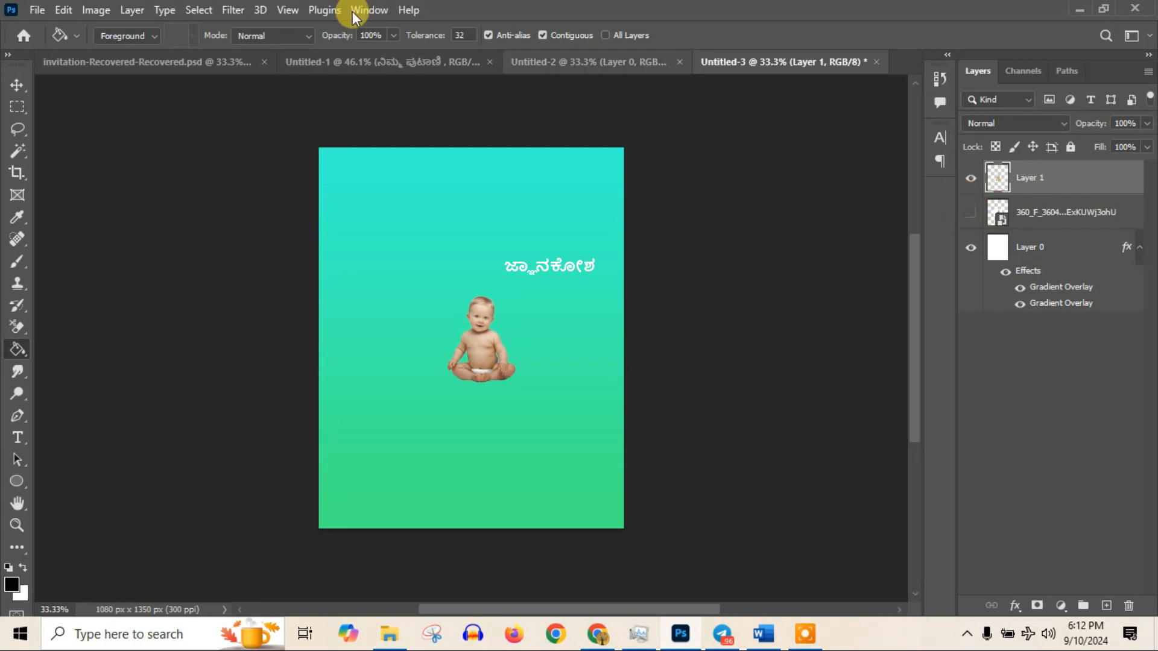
- Convert the baby cutout layer for smart filters, making it a smart object
{"action": "left_click", "coordinate": [260, 10]}
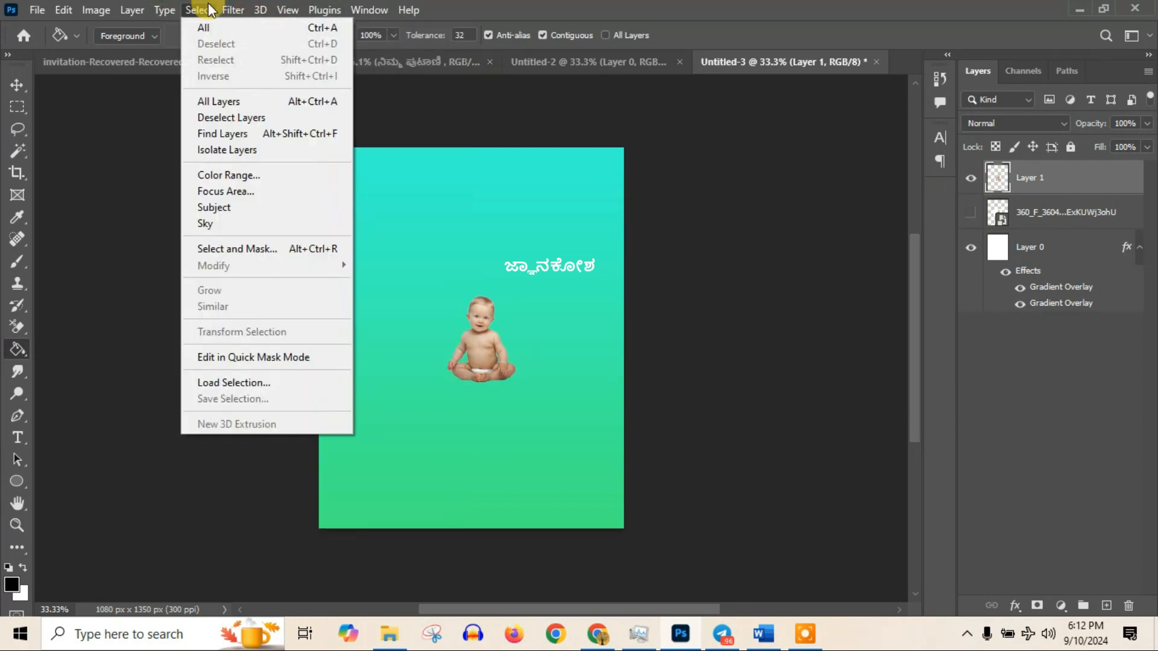
{"action": "left_click", "coordinate": [262, 55]}
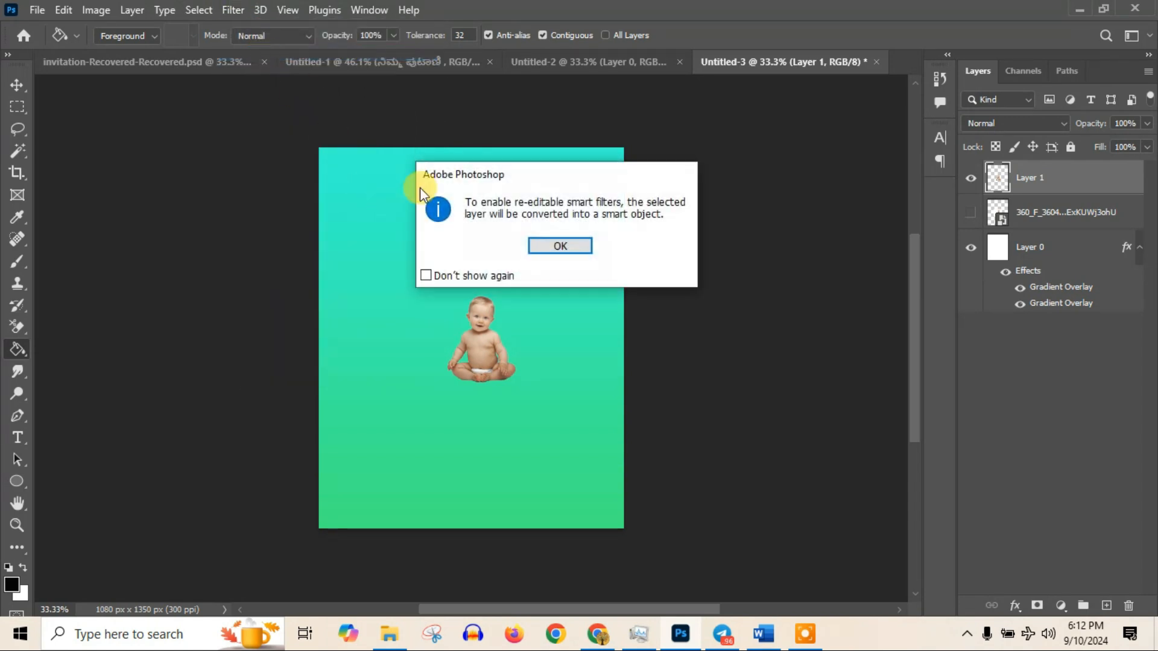
{"action": "left_click", "coordinate": [550, 244]}
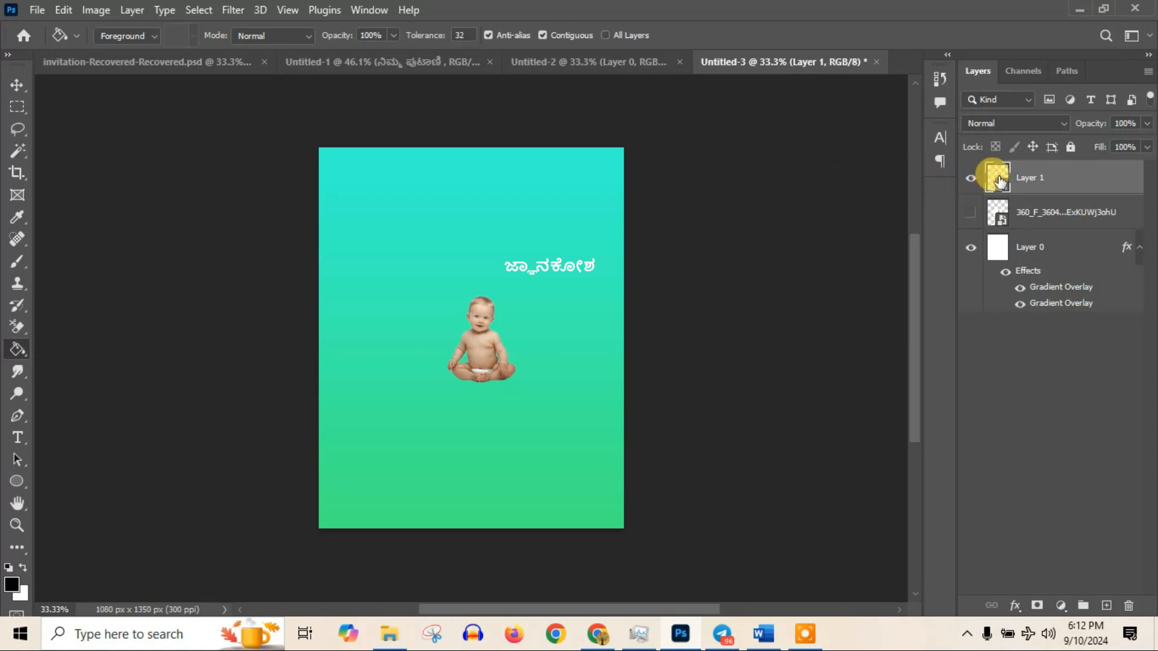
- Scale the baby cutout to about 90% and move it to the lower-left area of the invitation
{"action": "key", "text": "ctrl+t"}
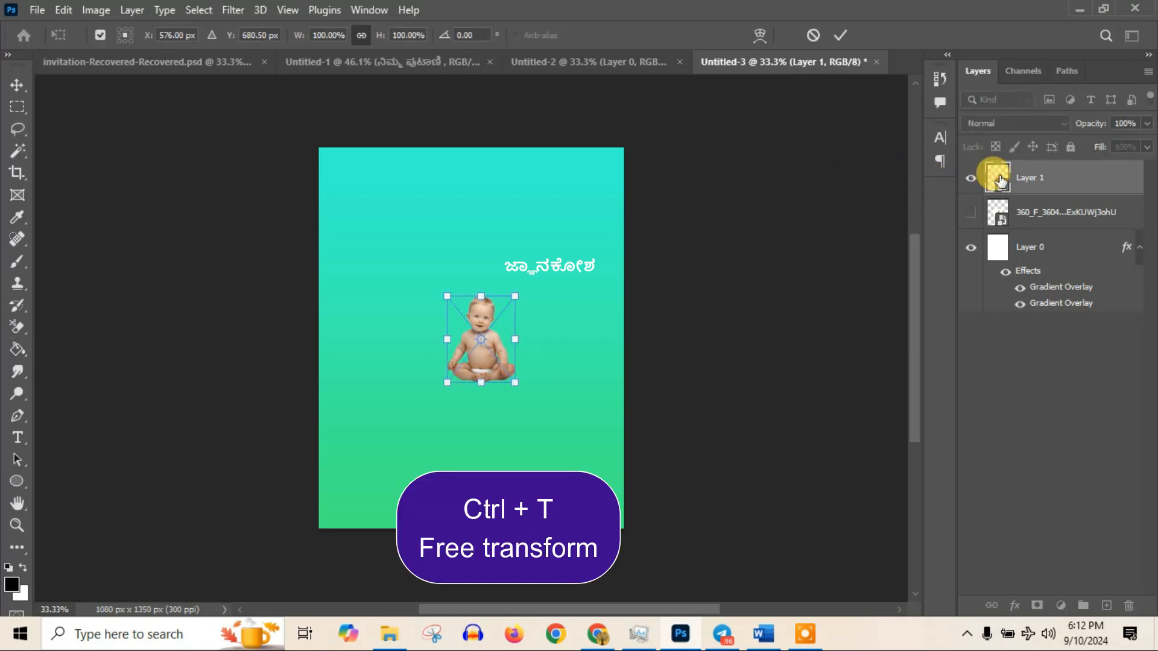
{"action": "mouse_move", "coordinate": [515, 296]}
{"action": "left_mouse_down"}
{"action": "mouse_move", "coordinate": [546, 253]}
{"action": "mouse_move", "coordinate": [508, 308]}
{"action": "left_mouse_up"}
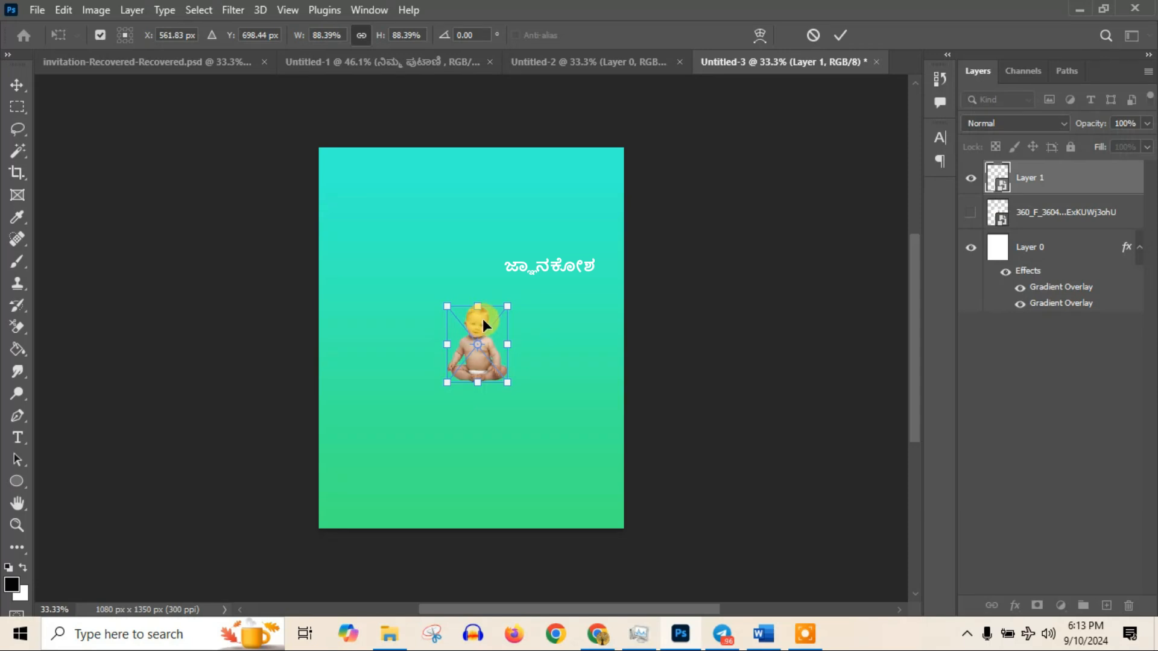
{"action": "left_click_drag", "start_coordinate": [483, 323], "coordinate": [379, 437]}
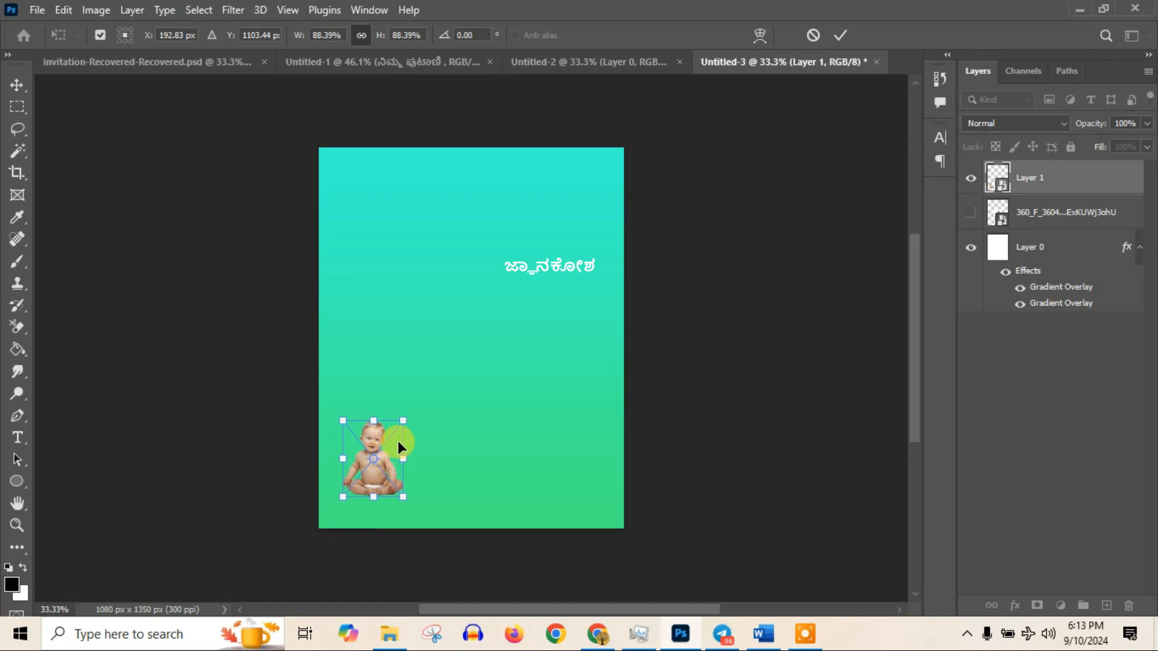
{"action": "left_click_drag", "start_coordinate": [404, 422], "coordinate": [382, 436]}
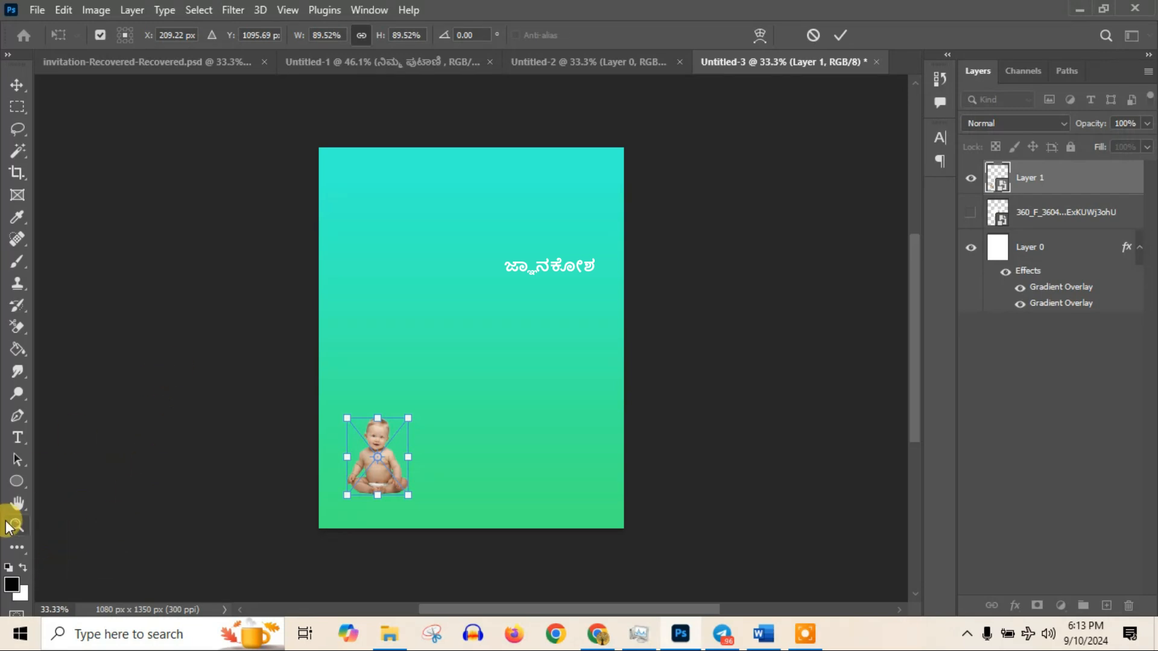
- Draw a black-filled ellipse shape about 342 x 429 px and position it over the baby
{"action": "left_click", "coordinate": [17, 485]}
{"action": "left_click", "coordinate": [147, 35]}
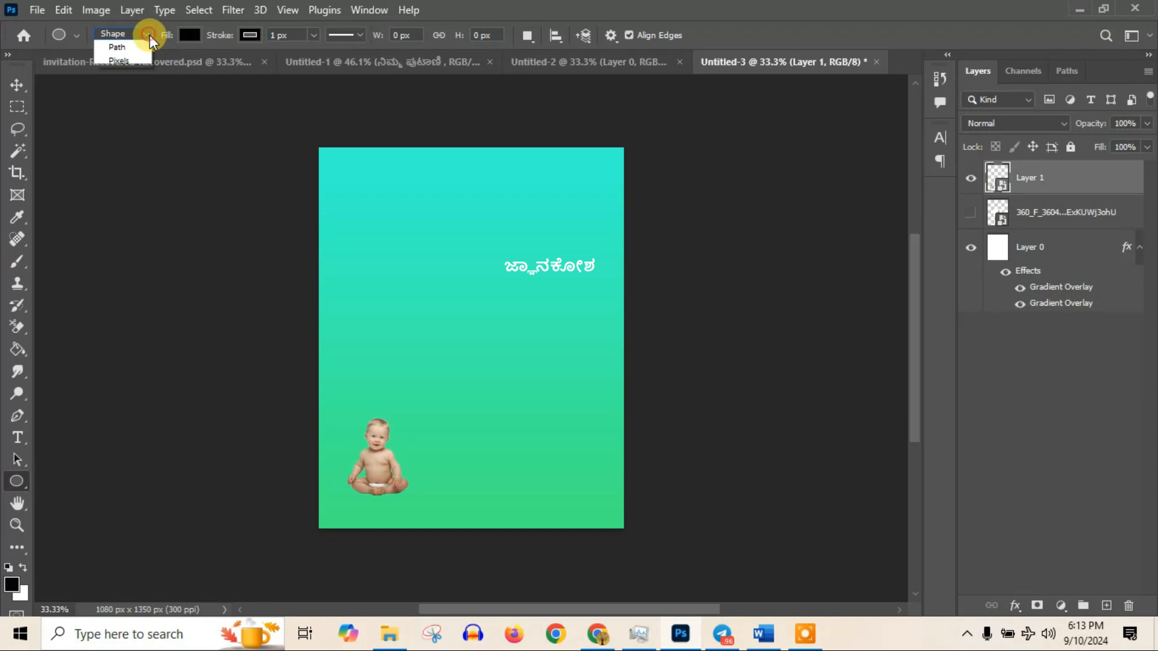
{"action": "left_click", "coordinate": [139, 54]}
{"action": "left_click", "coordinate": [136, 34]}
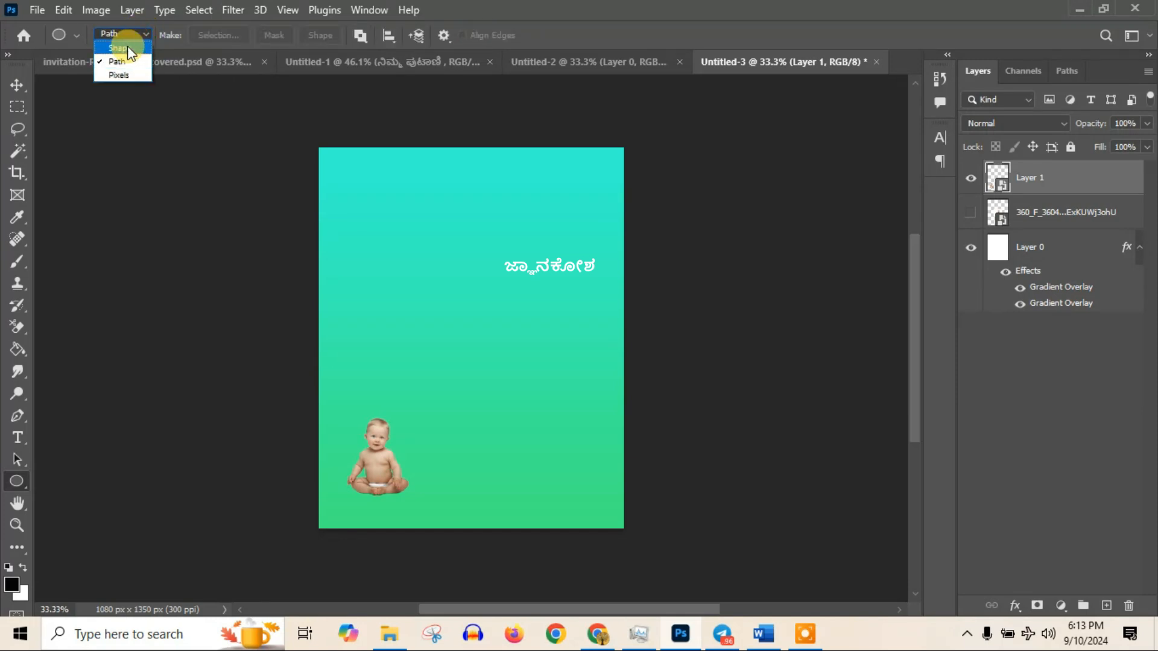
{"action": "left_click", "coordinate": [128, 46]}
{"action": "mouse_move", "coordinate": [341, 416]}
{"action": "left_mouse_down"}
{"action": "mouse_move", "coordinate": [396, 430]}
{"action": "mouse_move", "coordinate": [394, 479]}
{"action": "left_mouse_up"}
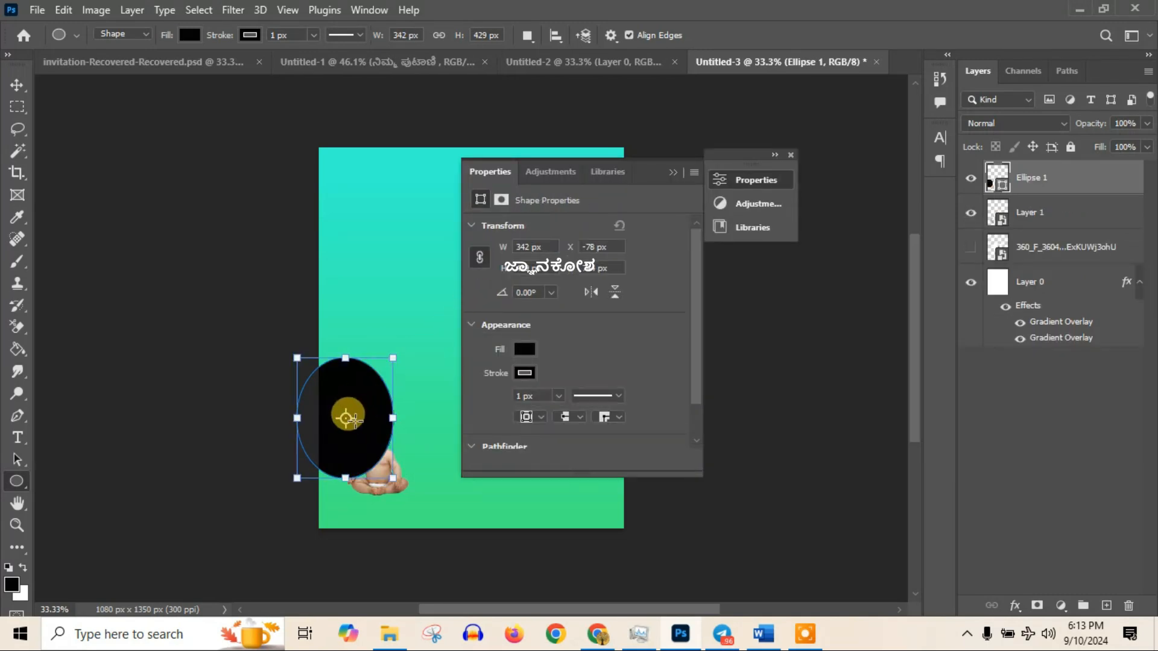
{"action": "left_click_drag", "start_coordinate": [345, 397], "coordinate": [396, 438]}
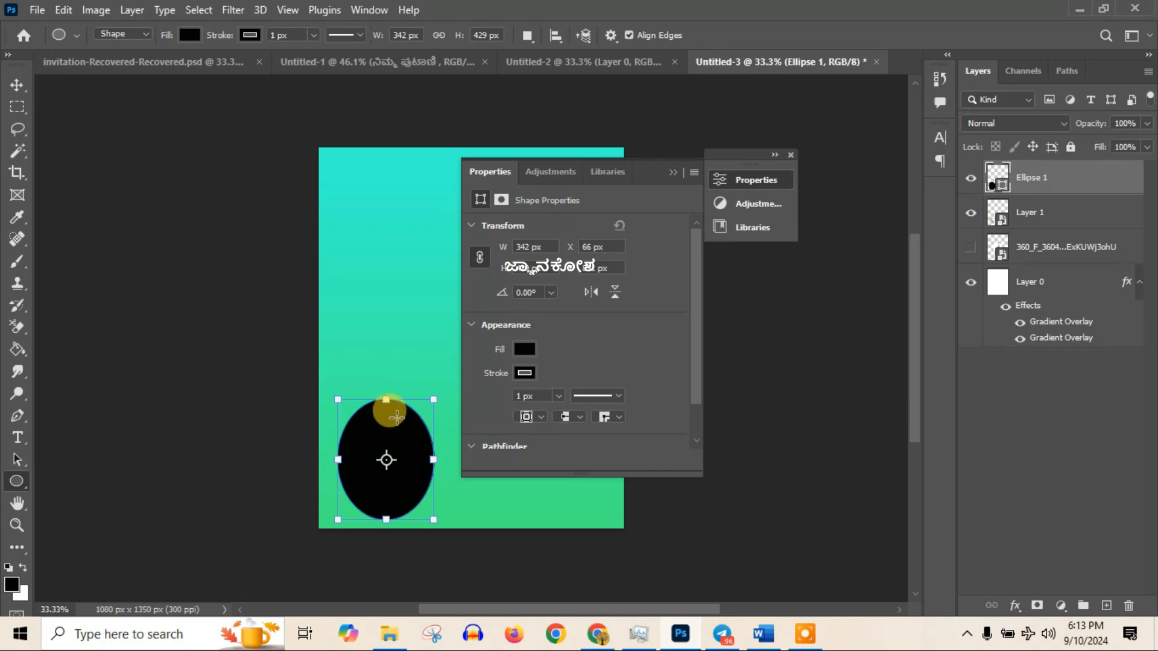
{"action": "left_click", "coordinate": [790, 155]}
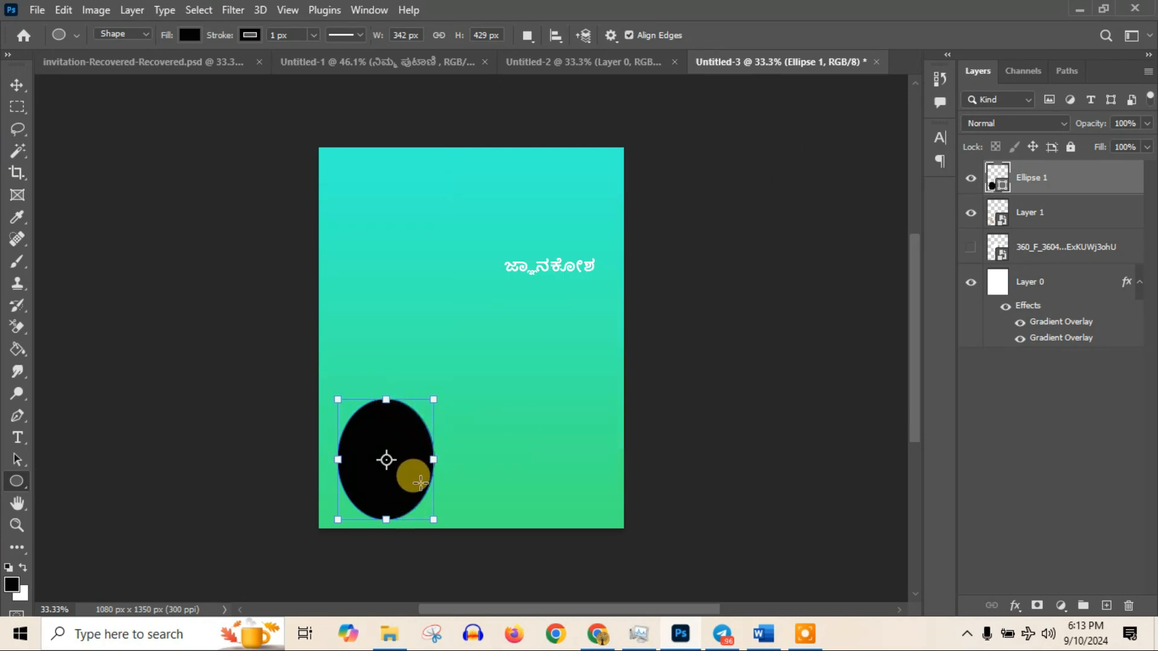
- Adjust the ellipse to about 340 x 427 px and place its layer directly beneath the baby cutout layer
{"action": "left_click_drag", "start_coordinate": [436, 460], "coordinate": [443, 460]}
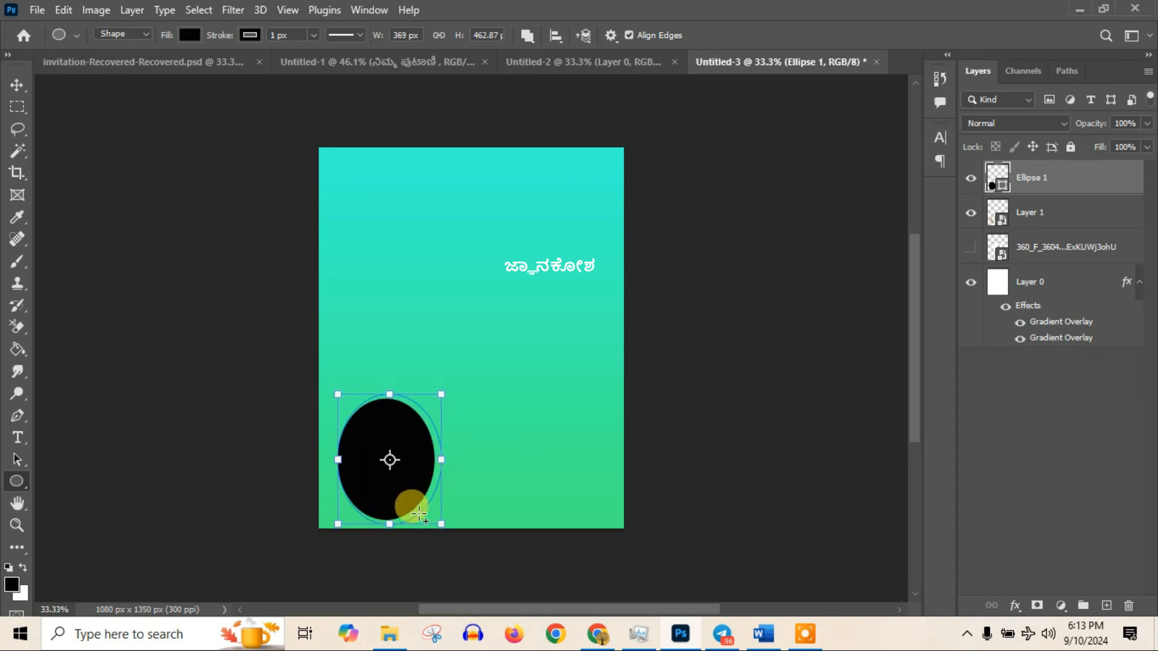
{"action": "left_click_drag", "start_coordinate": [390, 520], "coordinate": [387, 512]}
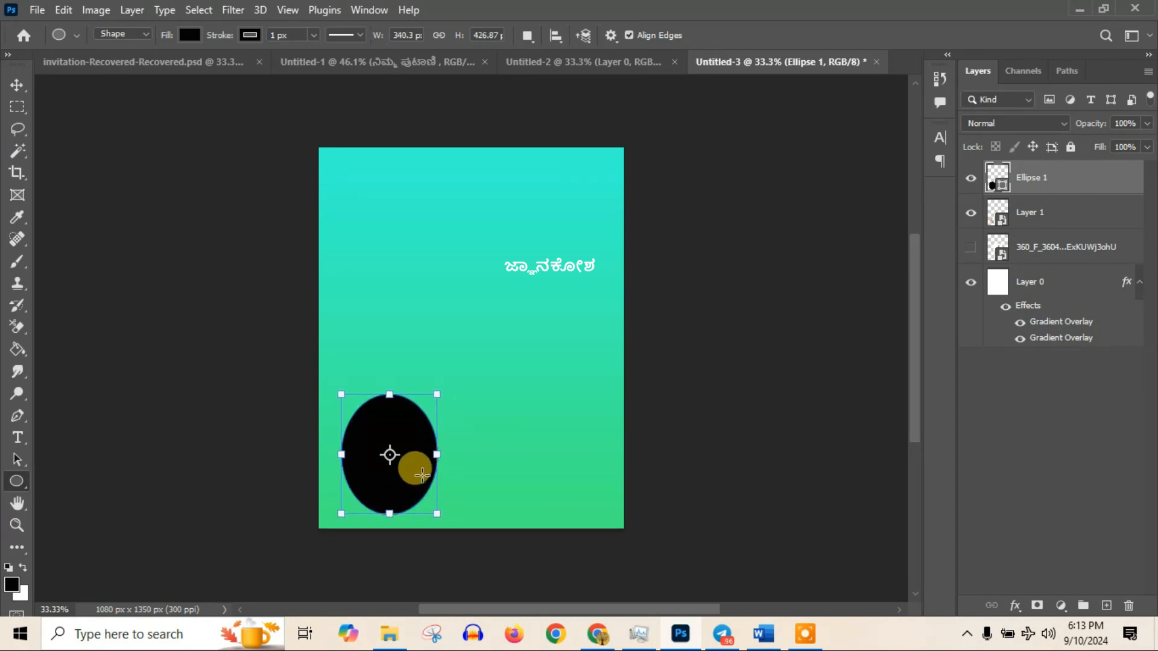
{"action": "left_click_drag", "start_coordinate": [1045, 184], "coordinate": [1032, 224]}
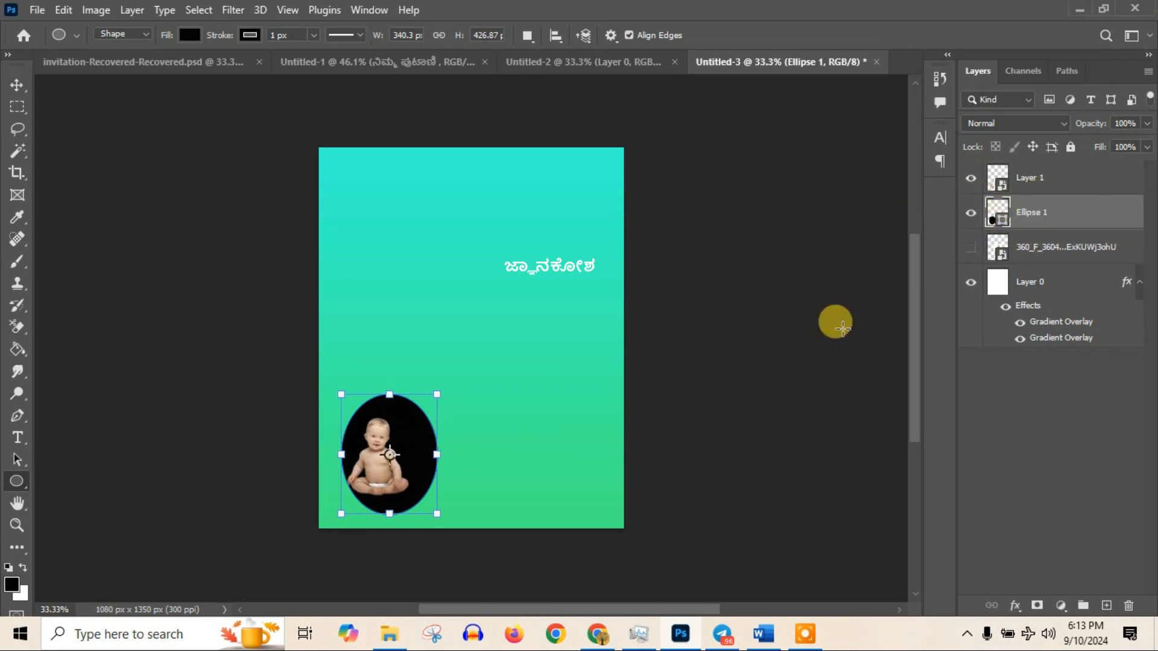
{"action": "mouse_move", "coordinate": [1068, 209]}
{"action": "left_mouse_down"}
{"action": "mouse_move", "coordinate": [1068, 176]}
{"action": "mouse_move", "coordinate": [1077, 181]}
{"action": "mouse_move", "coordinate": [1059, 193]}
{"action": "mouse_move", "coordinate": [1060, 215]}
{"action": "left_mouse_up"}
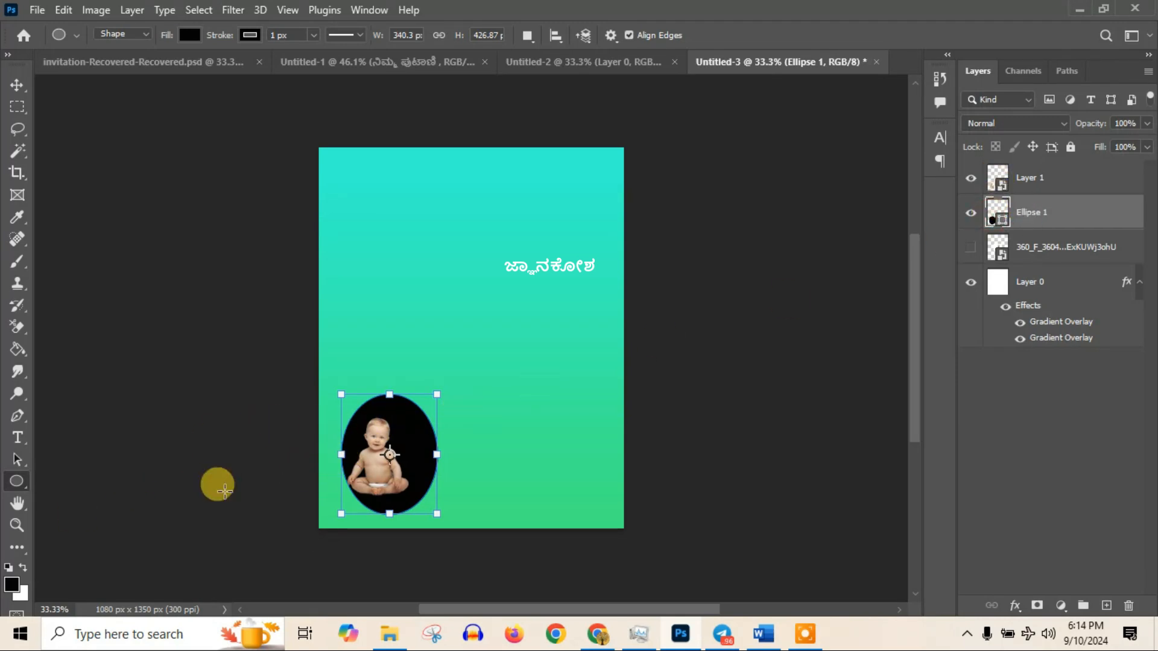
- Make white the foreground colour, rasterize the ellipse shape, try a Brush stroke on it and undo the painting
{"action": "key", "text": "x"}
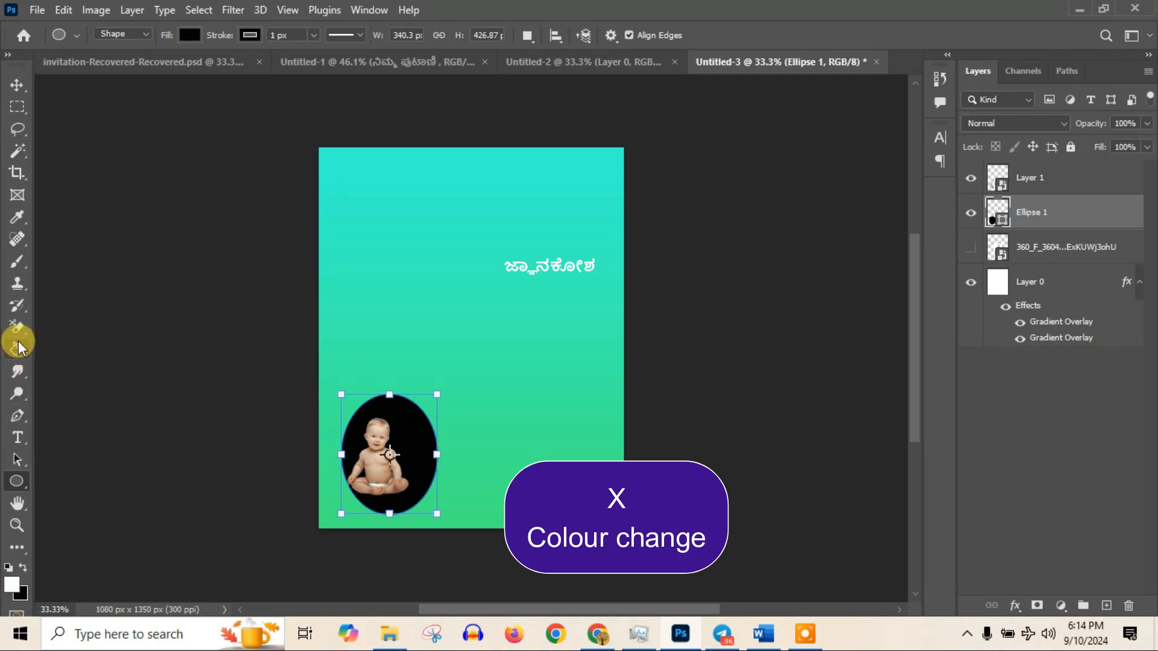
{"action": "key", "text": "b"}
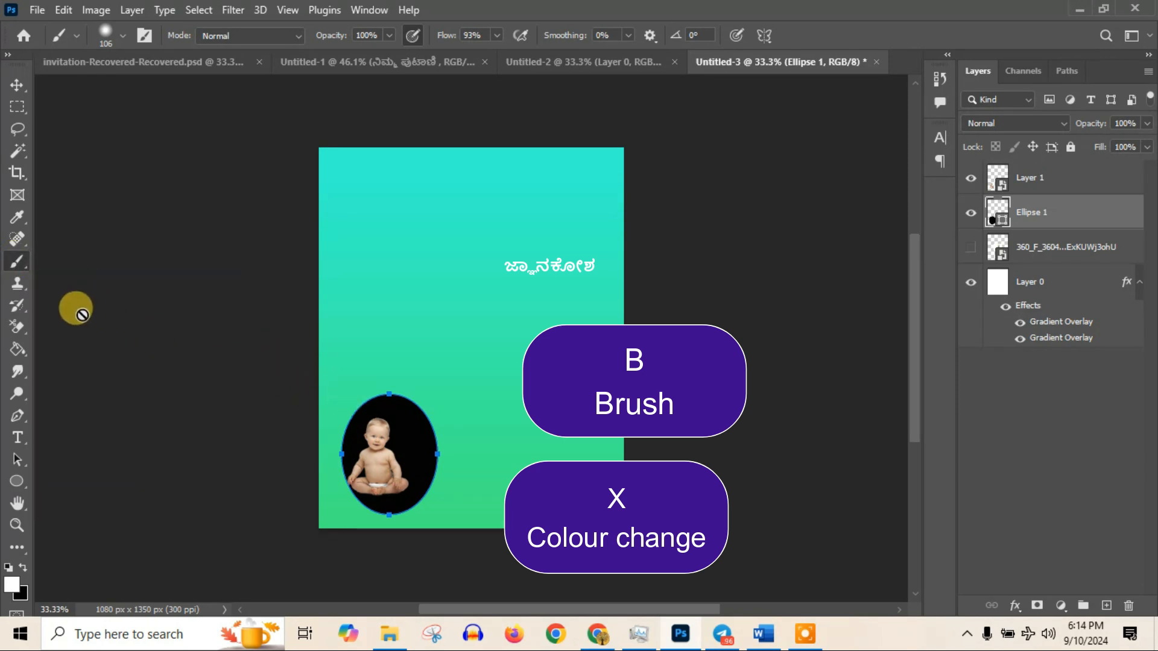
{"action": "left_click", "coordinate": [401, 425]}
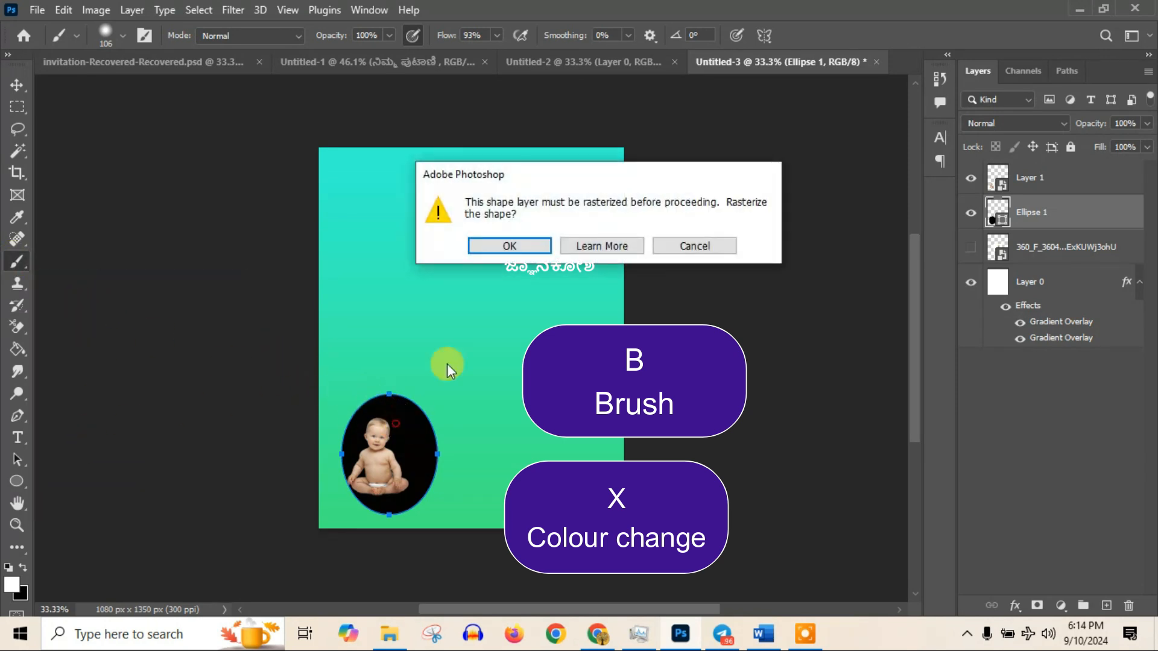
{"action": "left_click", "coordinate": [528, 244]}
{"action": "mouse_move", "coordinate": [416, 422]}
{"action": "left_mouse_down"}
{"action": "mouse_move", "coordinate": [388, 408]}
{"action": "mouse_move", "coordinate": [429, 456]}
{"action": "left_mouse_up"}
{"action": "key", "text": "ctrl+z"}
{"action": "key", "text": "ctrl+z"}
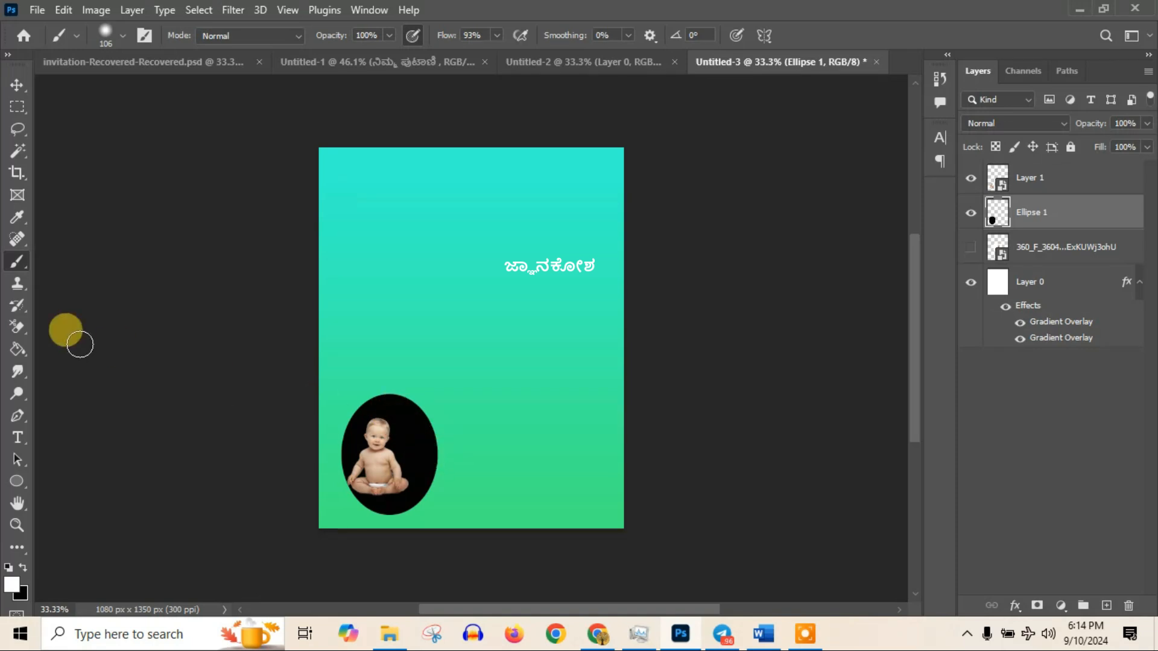
- Try a white fill and a black fill on the ellipse with the Paint Bucket tool
{"action": "left_click", "coordinate": [18, 350]}
{"action": "left_click", "coordinate": [411, 422]}
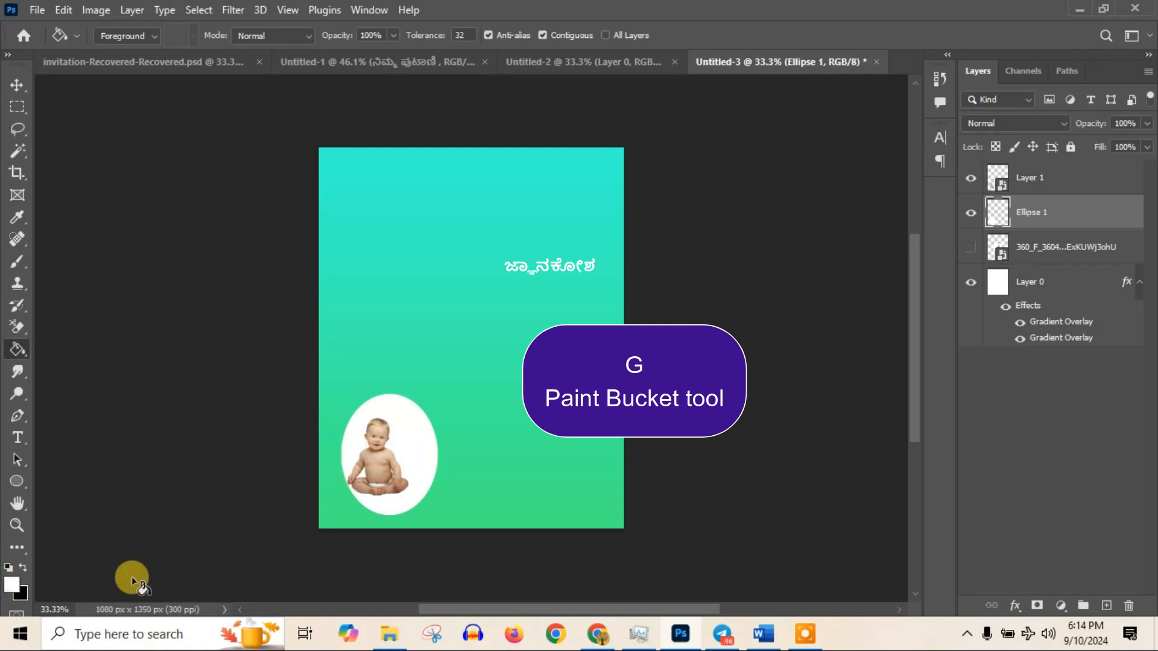
{"action": "key", "text": "c"}
{"action": "key", "text": "d"}
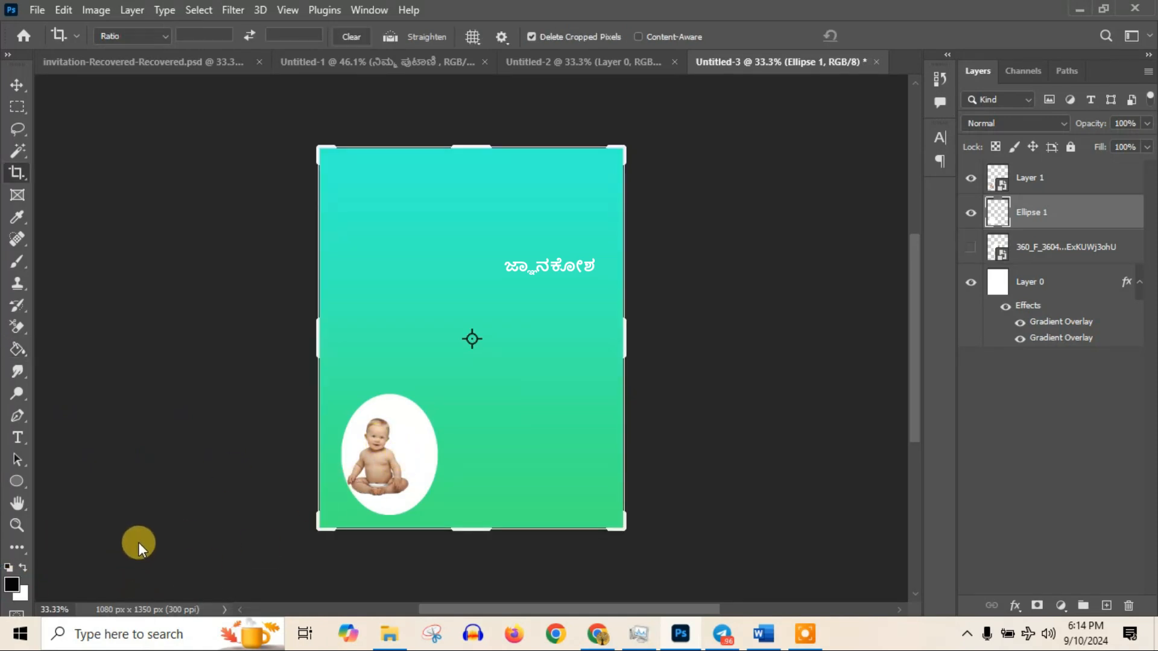
{"action": "left_click", "coordinate": [17, 349]}
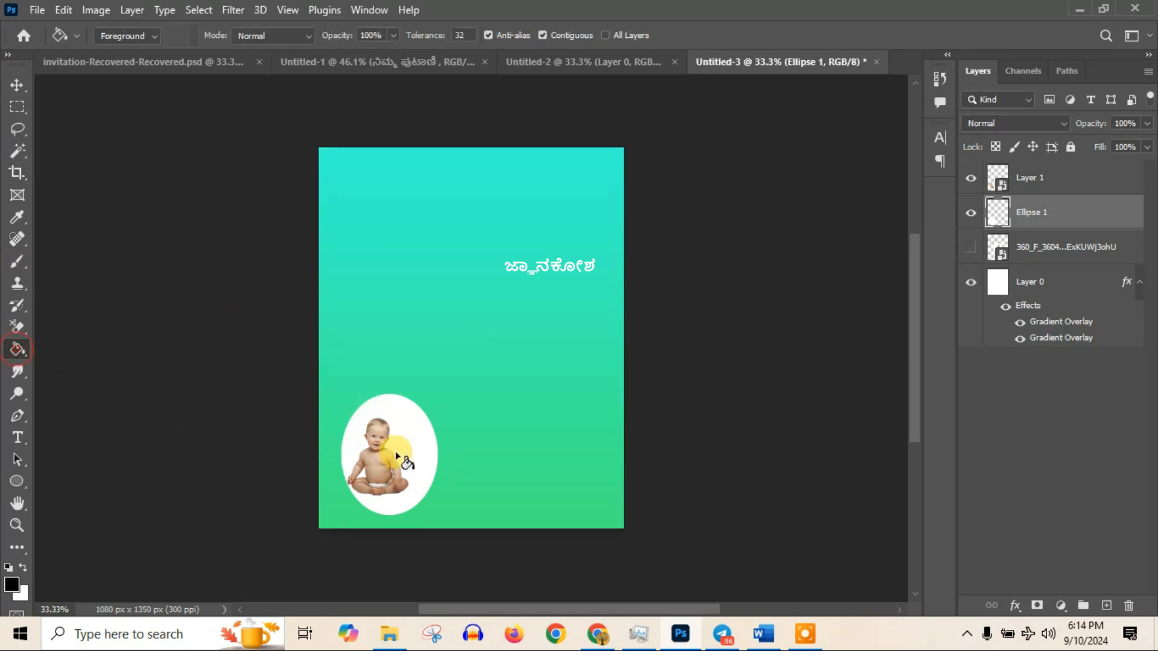
{"action": "left_click", "coordinate": [377, 418]}
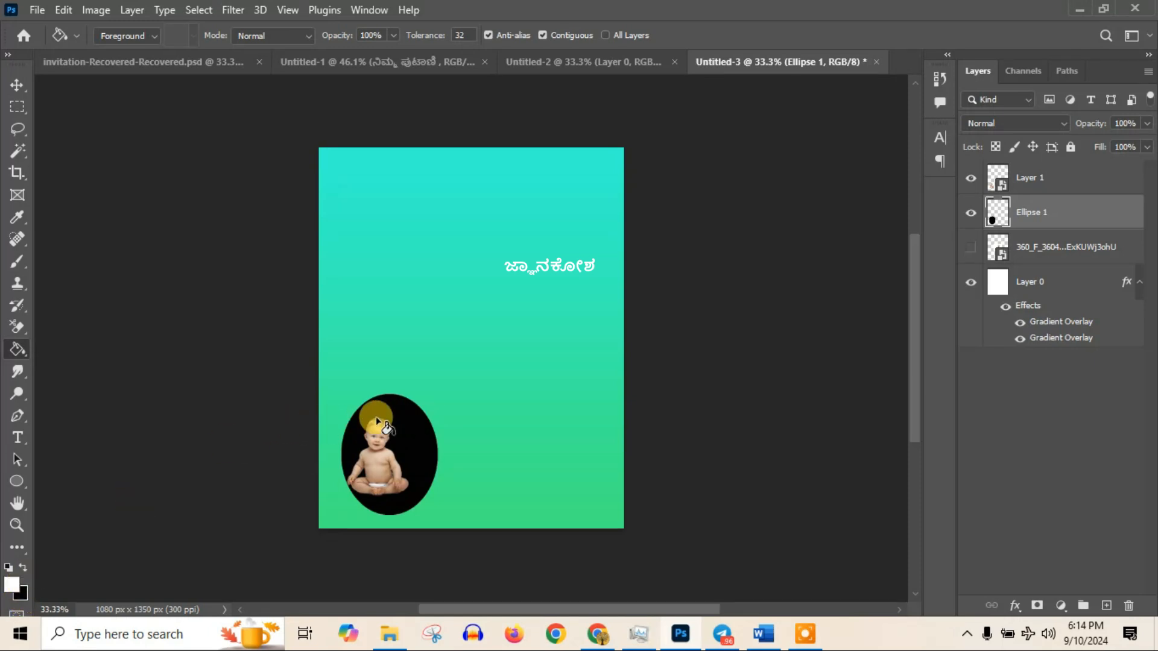
- Set the foreground colour to light yellow faff70 and fill the ellipse behind the baby with it
{"action": "key", "text": "i"}
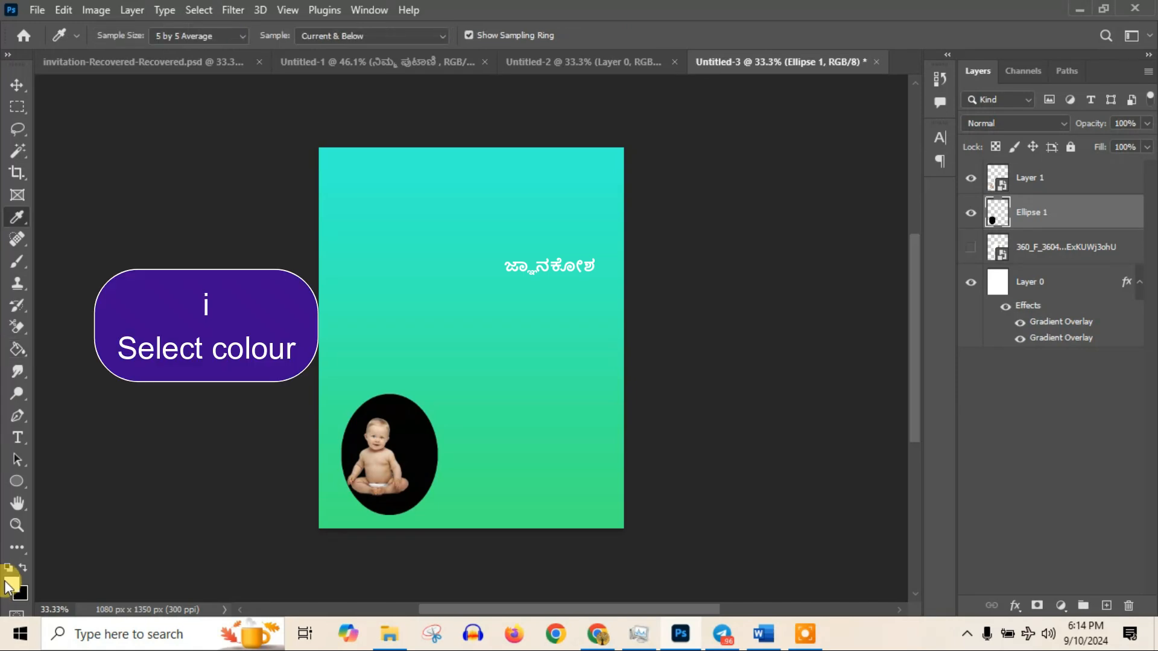
{"action": "left_click", "coordinate": [11, 581]}
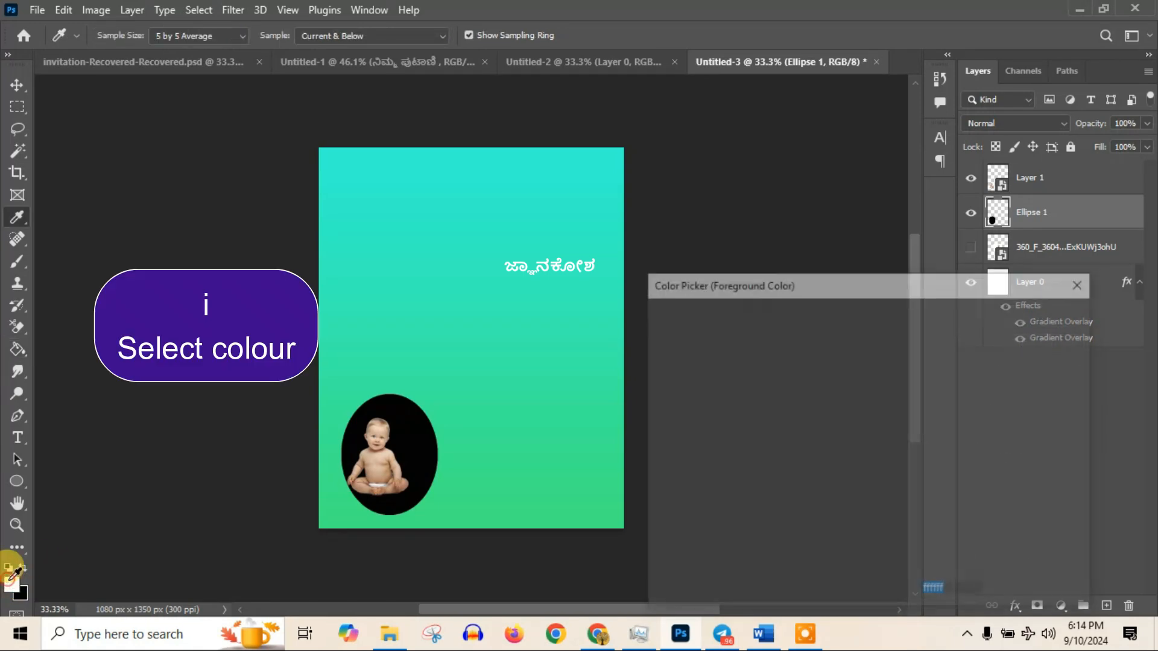
{"action": "left_click", "coordinate": [690, 416]}
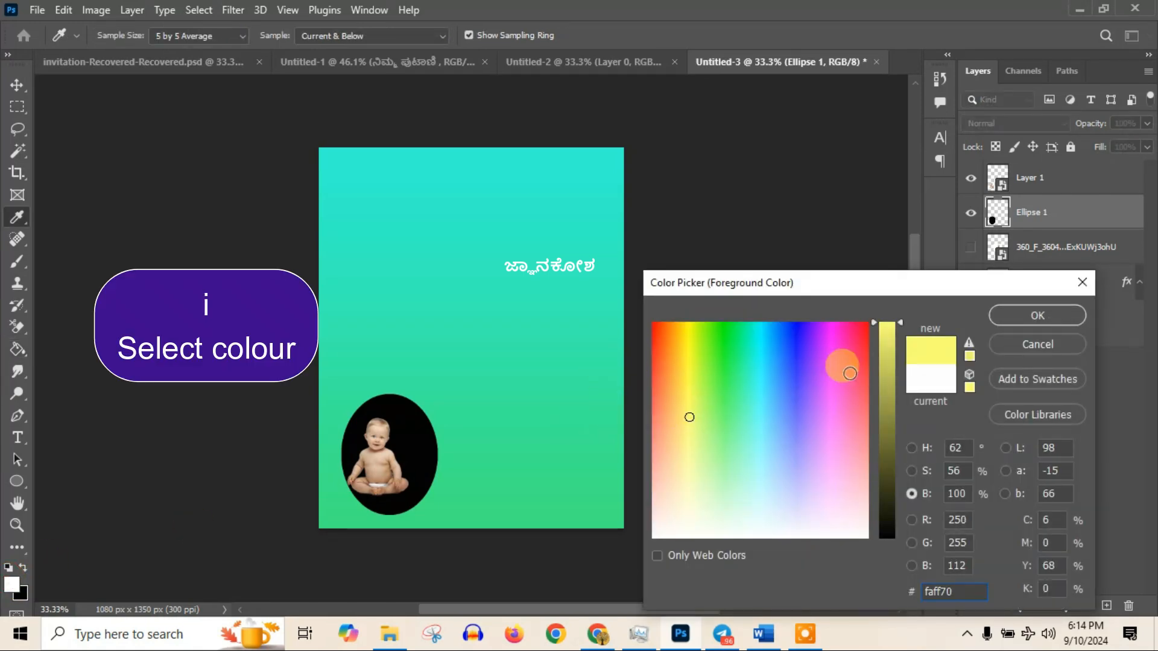
{"action": "left_click", "coordinate": [1022, 311]}
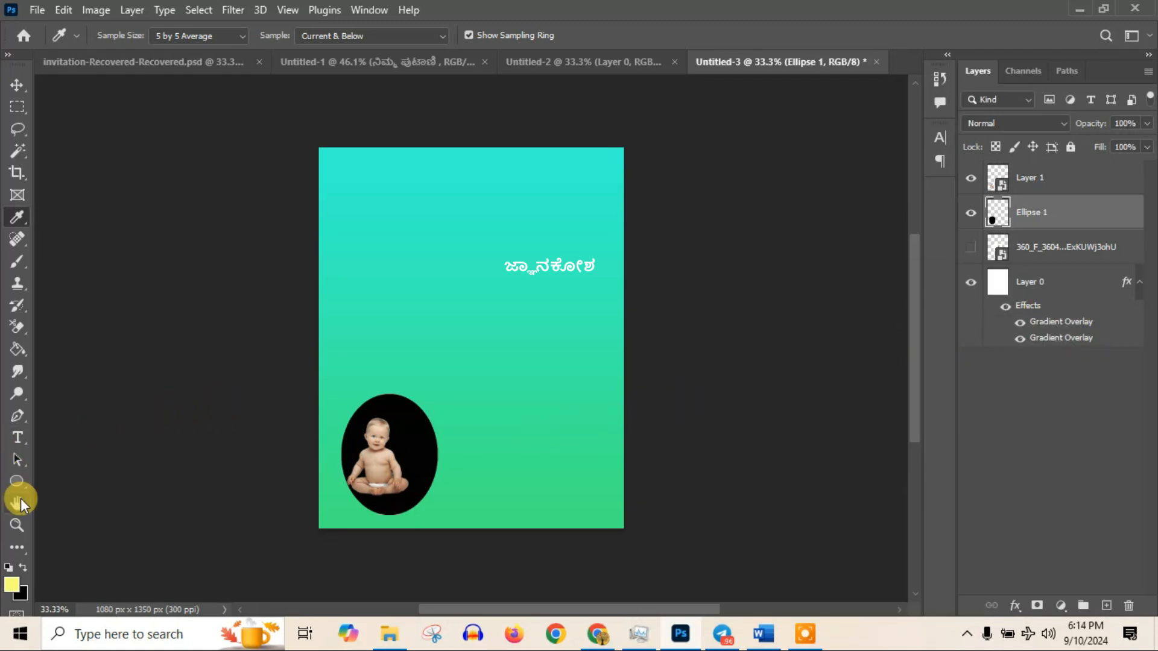
{"action": "left_click", "coordinate": [17, 349]}
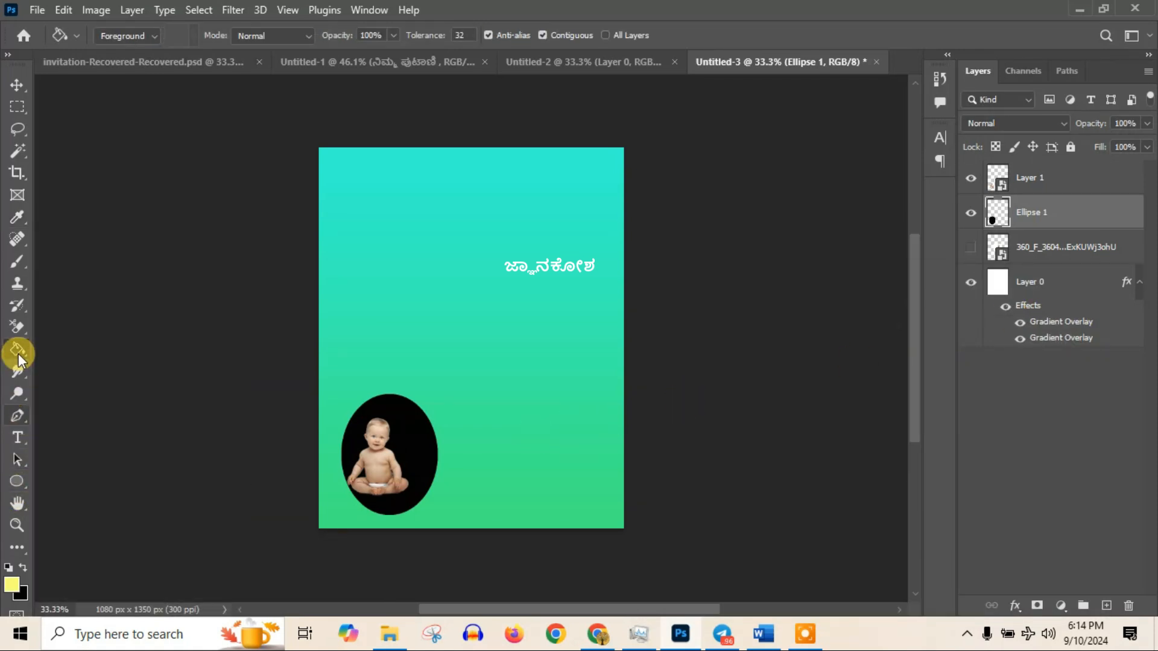
{"action": "left_click", "coordinate": [389, 428]}
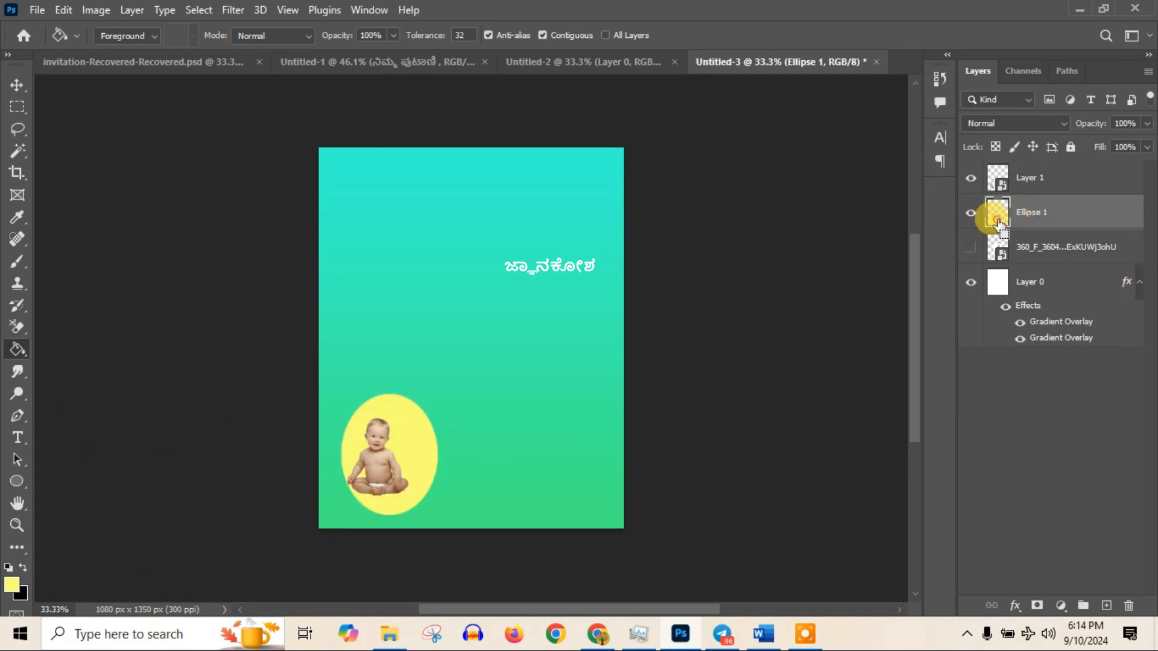
- Transform the yellow ellipse into a circle around the baby, about 98.8% width and 79.2% height, and apply it
{"action": "key", "text": "ctrl+t"}
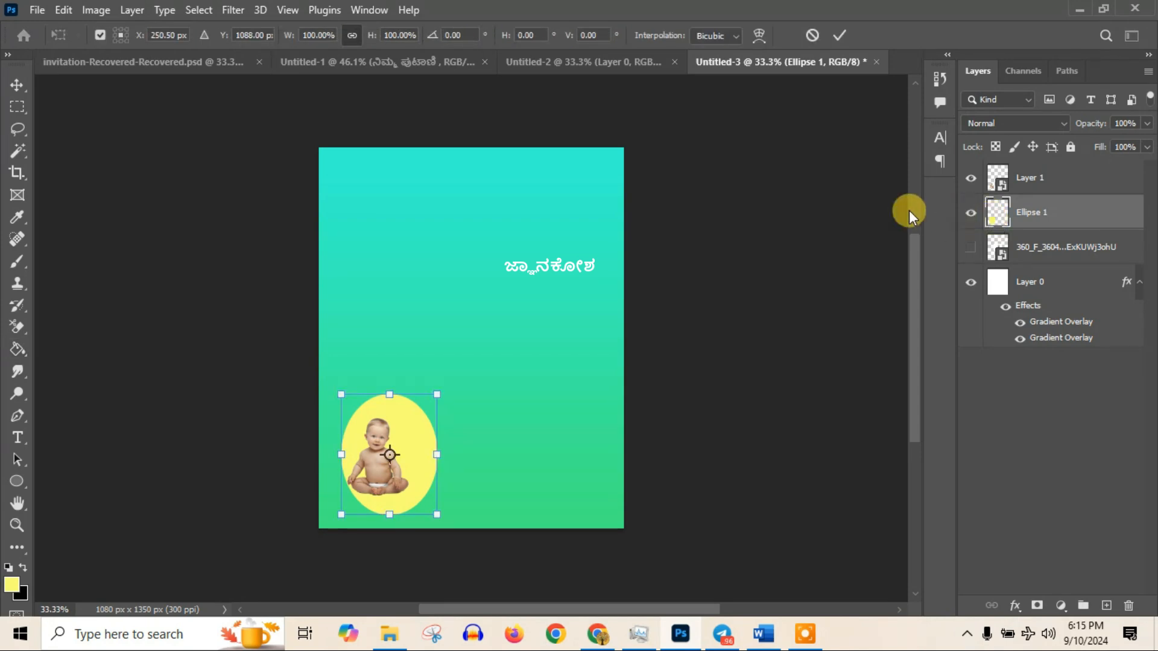
{"action": "left_click_drag", "start_coordinate": [339, 454], "coordinate": [330, 455]}
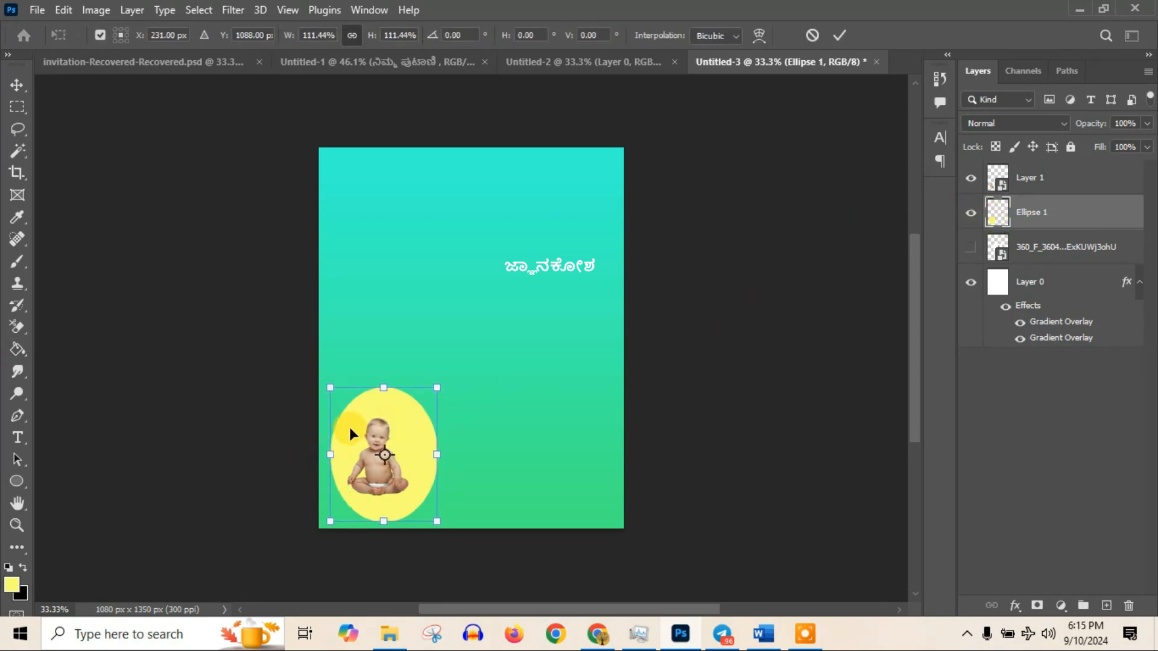
{"action": "left_click_drag", "start_coordinate": [384, 388], "coordinate": [383, 406]}
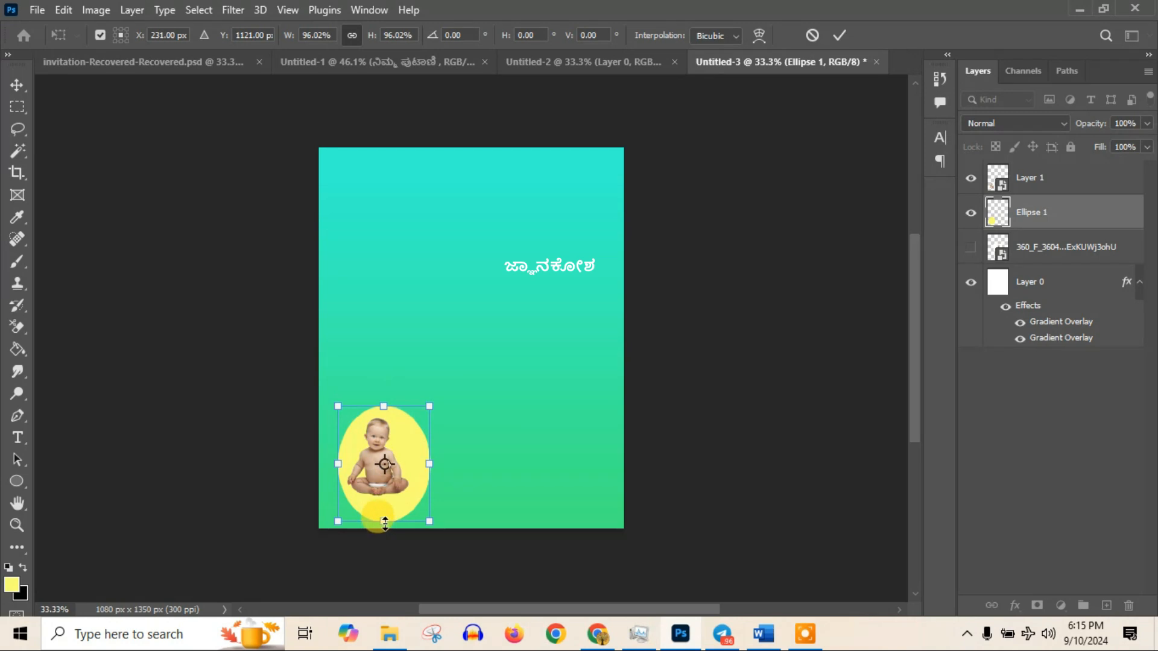
{"action": "left_click_drag", "start_coordinate": [384, 522], "coordinate": [383, 505]}
{"action": "left_click_drag", "start_coordinate": [341, 456], "coordinate": [336, 457]}
{"action": "left_click_drag", "start_coordinate": [421, 455], "coordinate": [427, 456]}
{"action": "left_click_drag", "start_coordinate": [334, 457], "coordinate": [332, 456]}
{"action": "left_click_drag", "start_coordinate": [380, 406], "coordinate": [379, 410]}
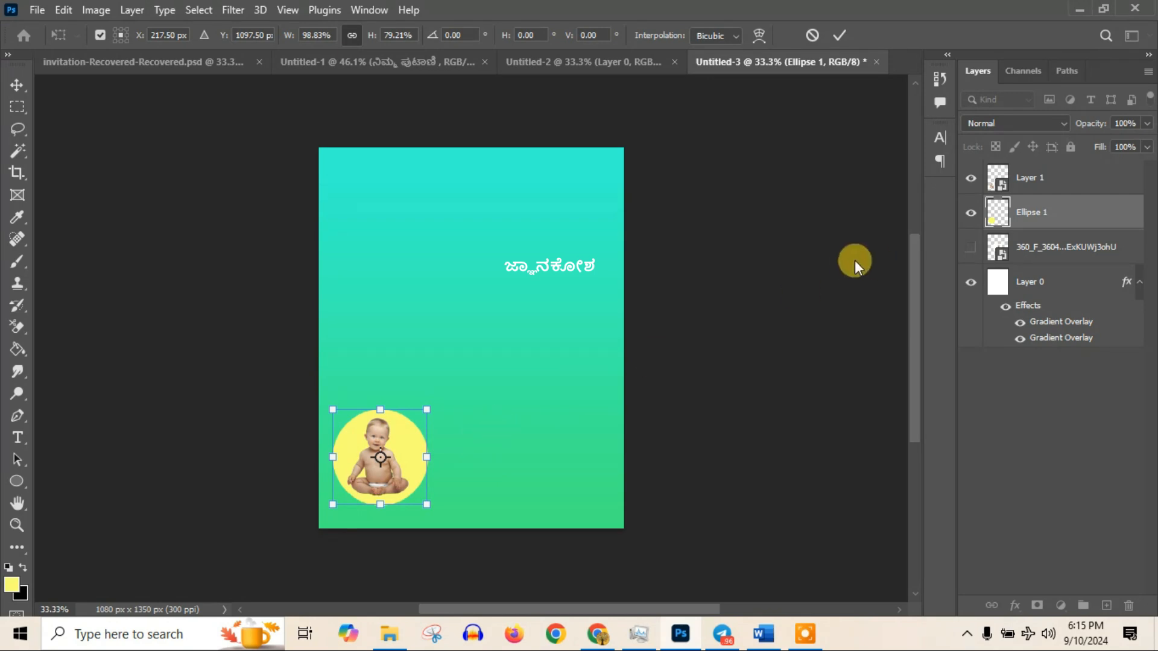
{"action": "left_click", "coordinate": [838, 38]}
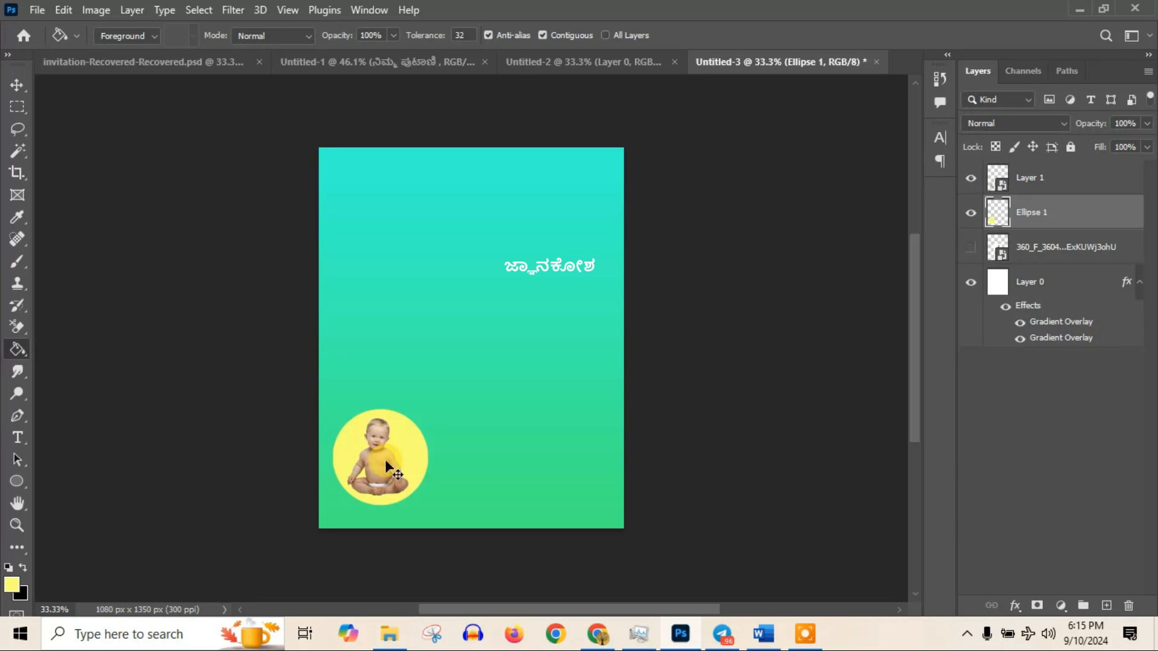
- Add a new blank layer above the yellow circle with default settings and select the baby cutout layer
{"action": "key", "text": "ctrl+shift+n"}
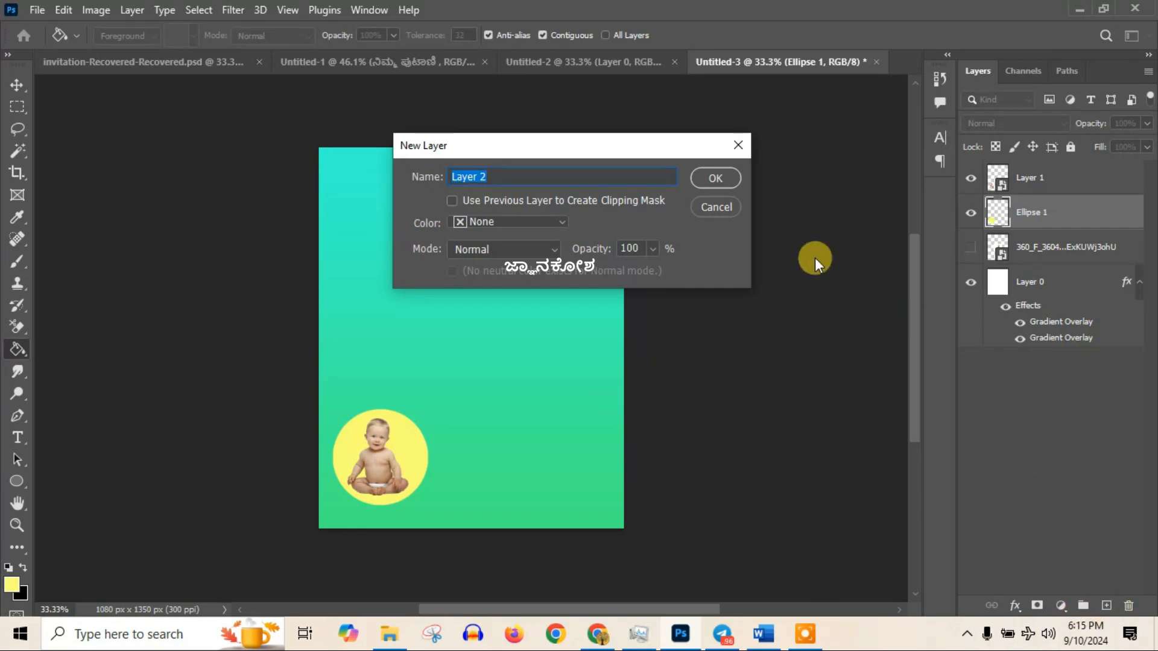
{"action": "left_click", "coordinate": [720, 176]}
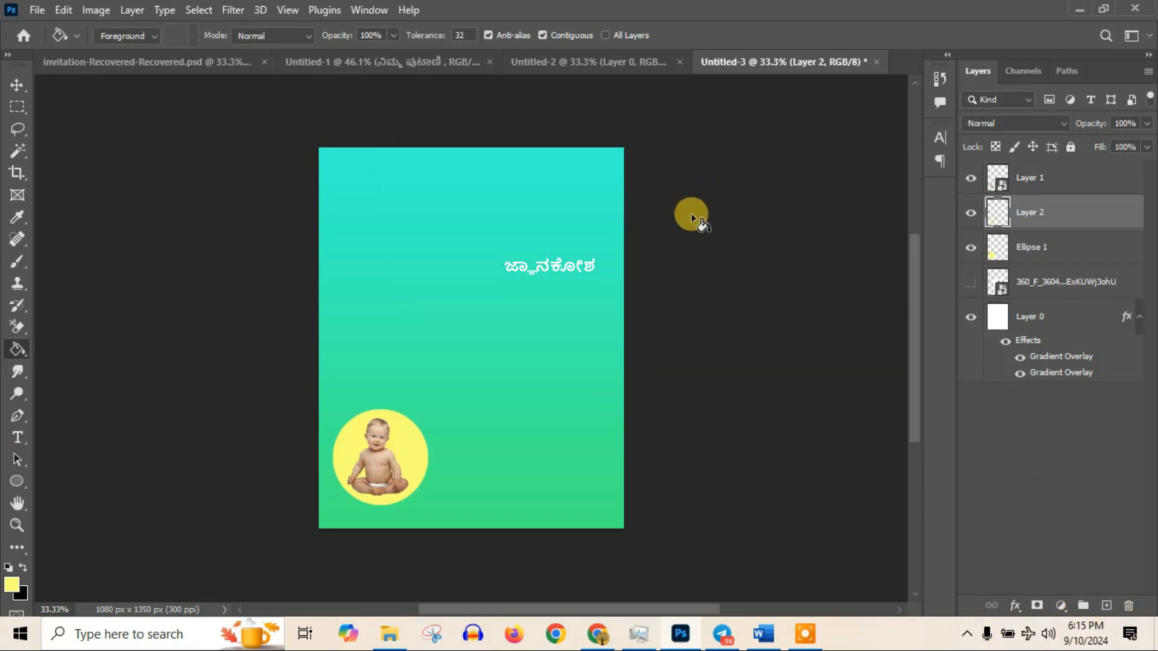
{"action": "left_click", "coordinate": [996, 175]}
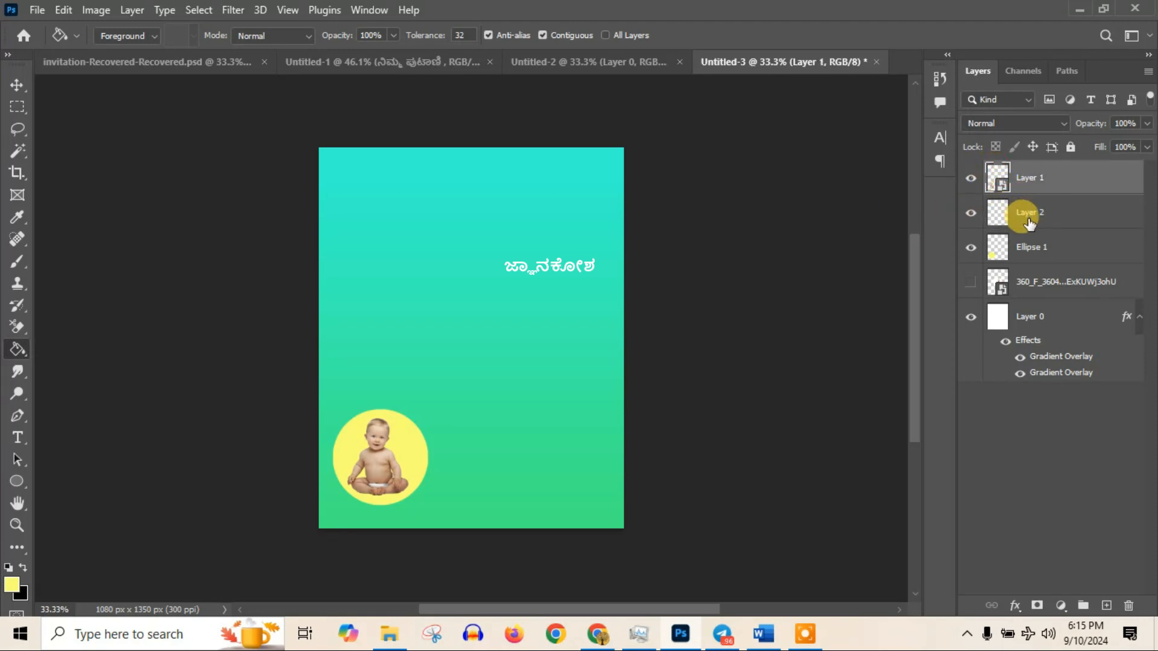
- Try clipping the baby cutout to the blank layer, release it, make black the foreground colour, and move the blank layer above the baby
{"action": "left_click_drag", "start_coordinate": [1030, 226], "coordinate": [1038, 193]}
{"action": "left_click", "coordinate": [1038, 193], "text": "alt"}
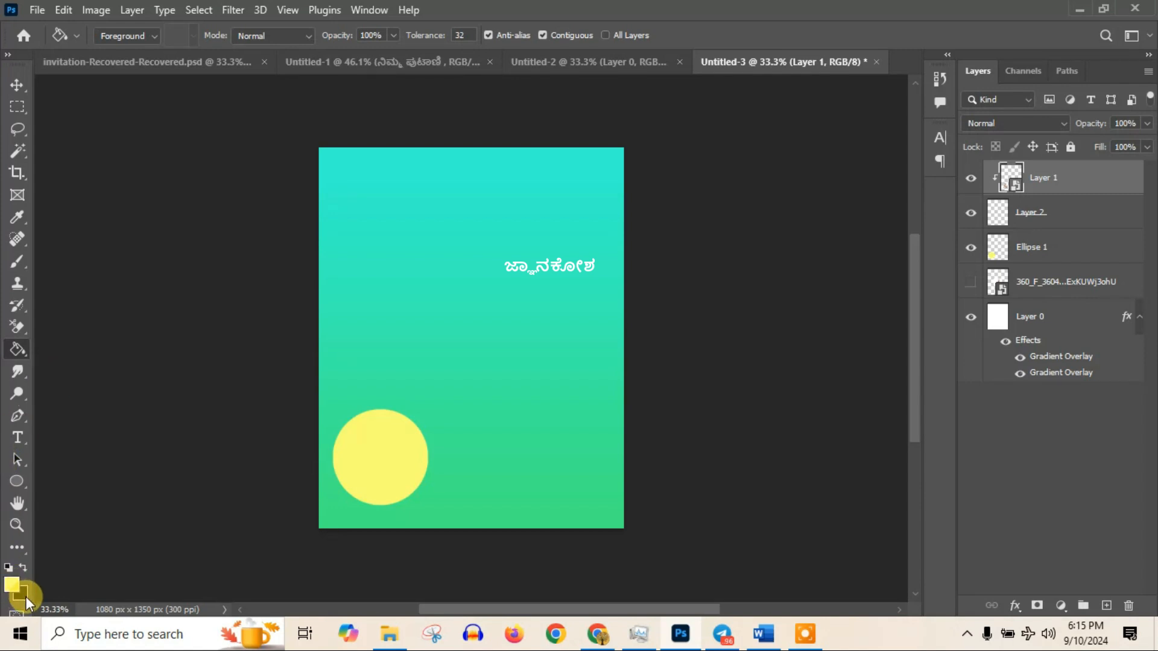
{"action": "key", "text": "x"}
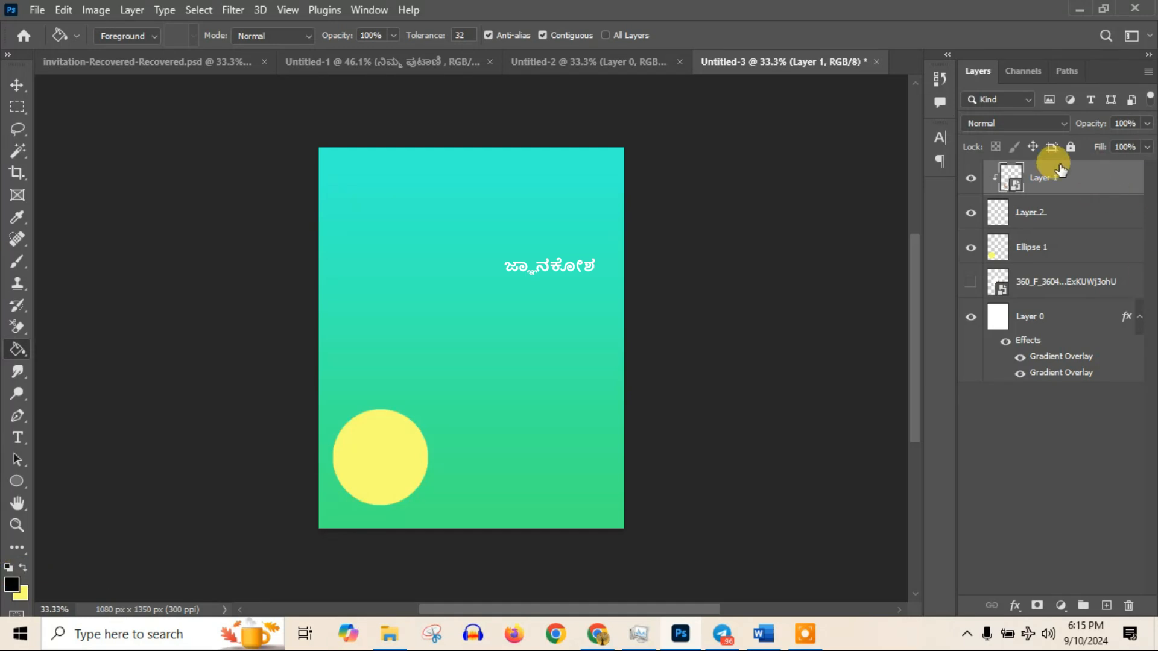
{"action": "key", "text": "ctrl+alt+g"}
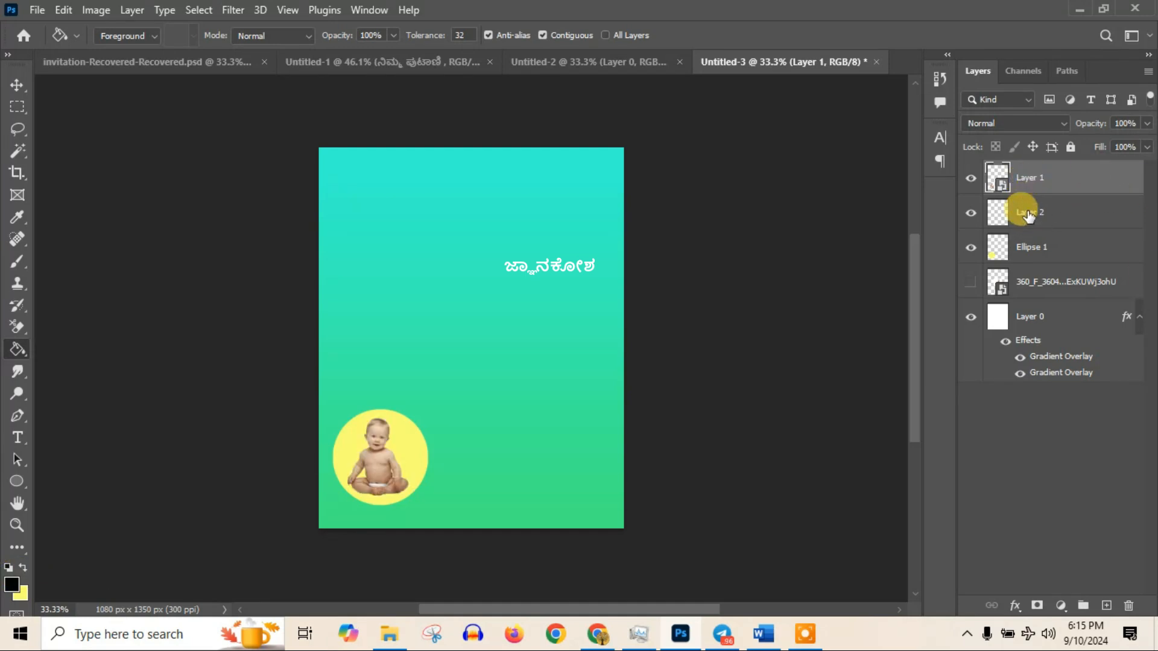
{"action": "left_click_drag", "start_coordinate": [1031, 222], "coordinate": [1013, 155]}
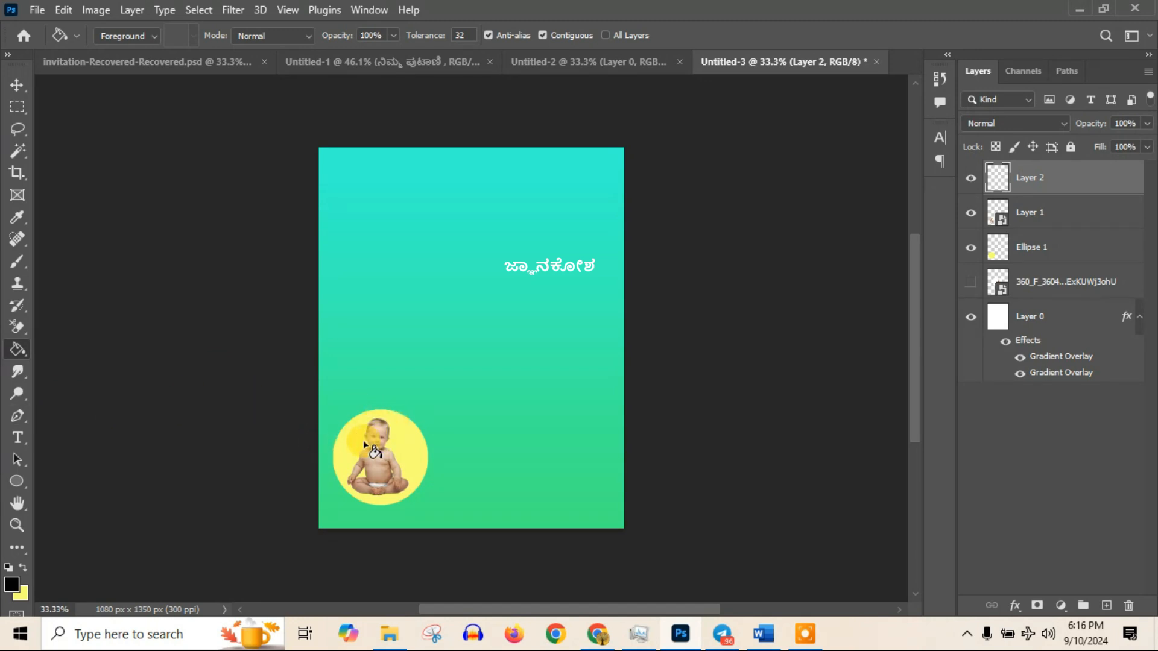
- Clip the blank layer to the baby cutout and fill it with black to turn the baby into a silhouette
{"action": "left_click", "coordinate": [354, 456]}
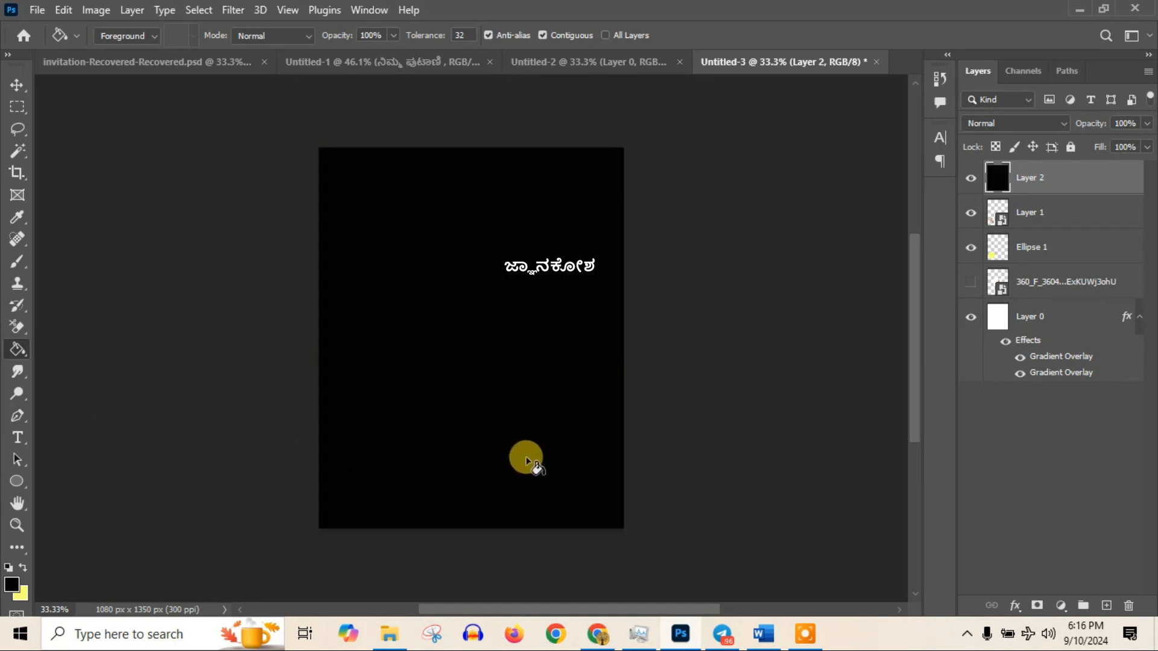
{"action": "key", "text": "ctrl+z"}
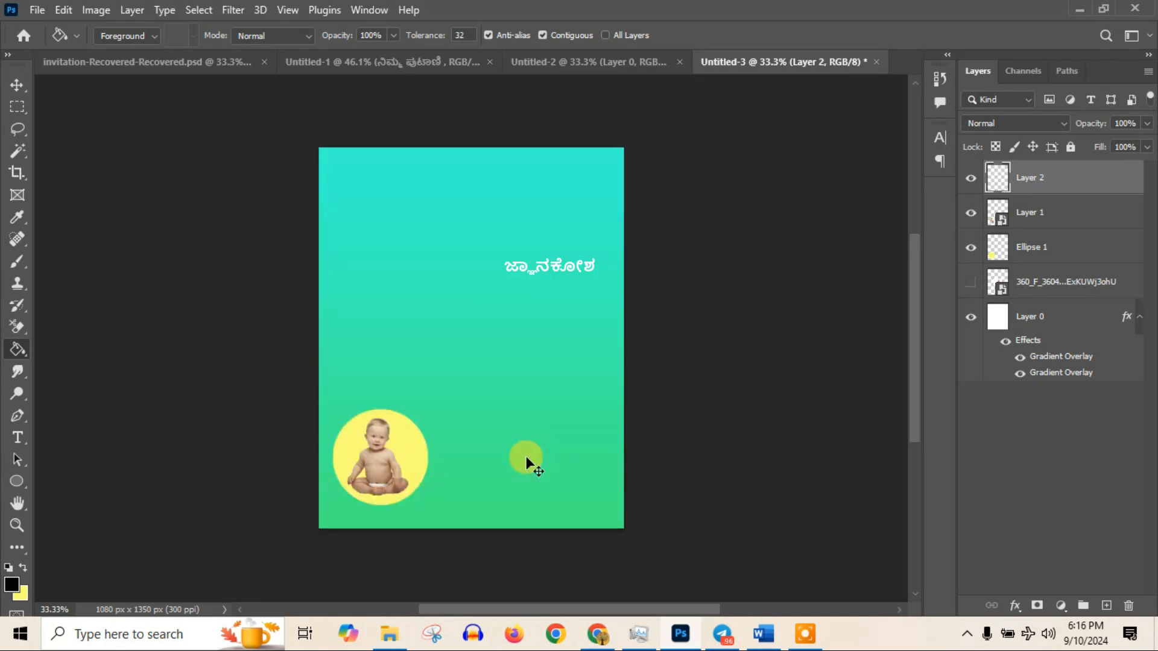
{"action": "left_click", "coordinate": [1032, 194], "text": "alt"}
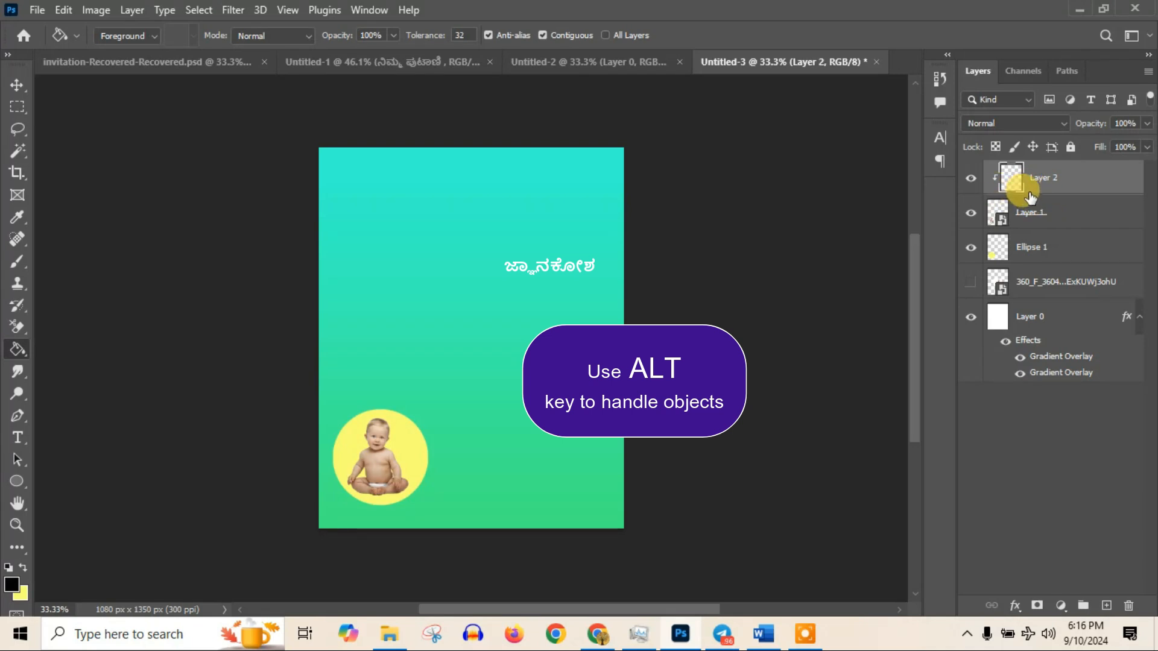
{"action": "left_click", "coordinate": [1032, 193], "text": "alt"}
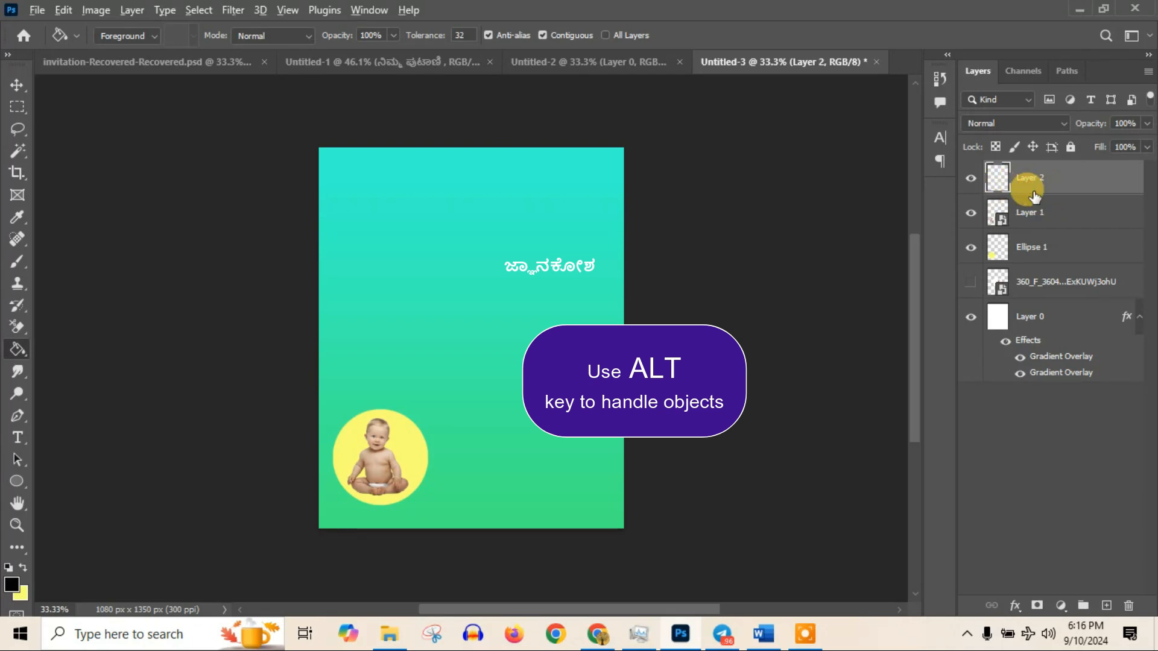
{"action": "left_click", "coordinate": [1033, 195], "text": "alt"}
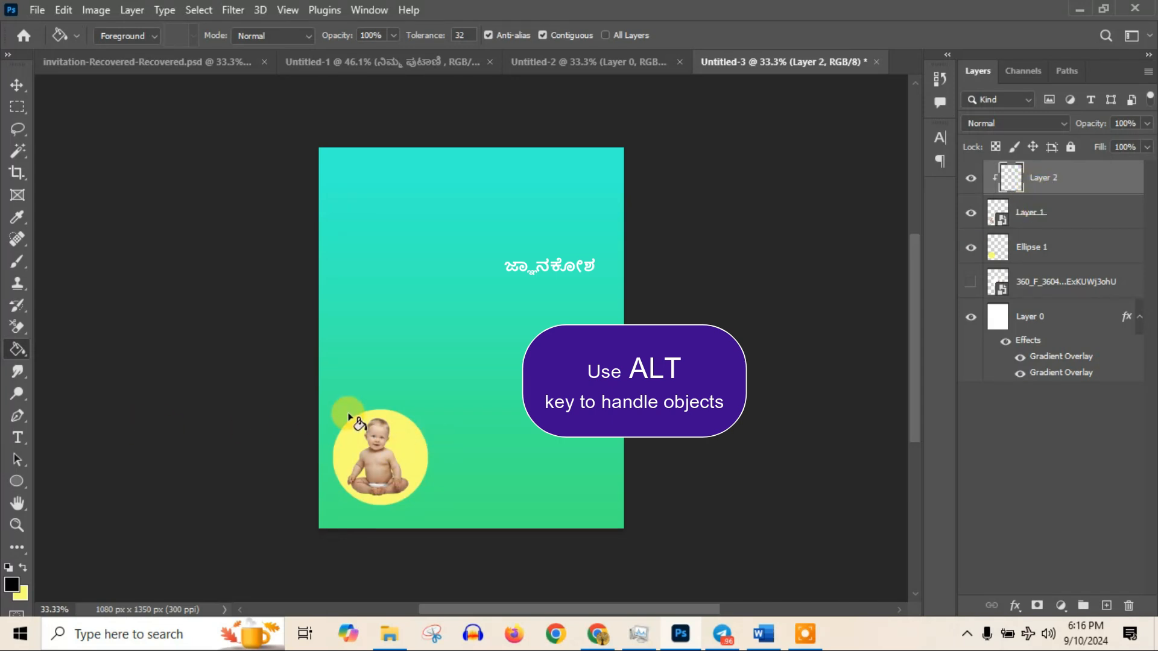
{"action": "left_click", "coordinate": [369, 432]}
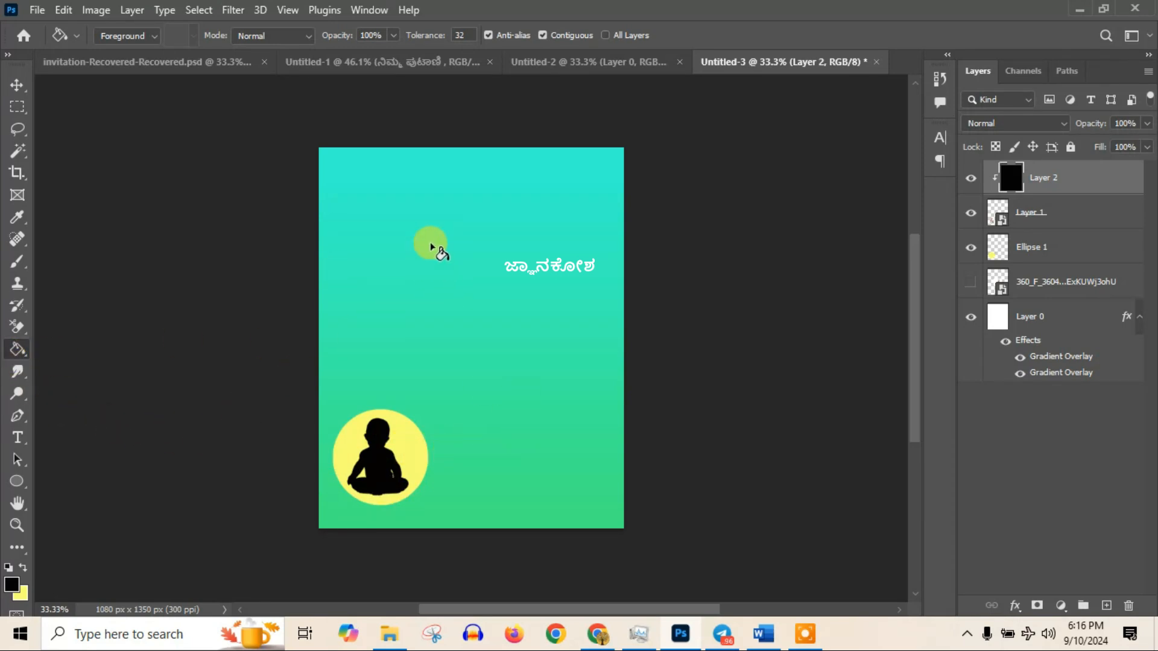
- Switch to the Word document, copy the greeting line "Dear Uncle, Aunty😛," and return to the Photoshop invitation with the Type tool active
{"action": "key", "text": "t"}
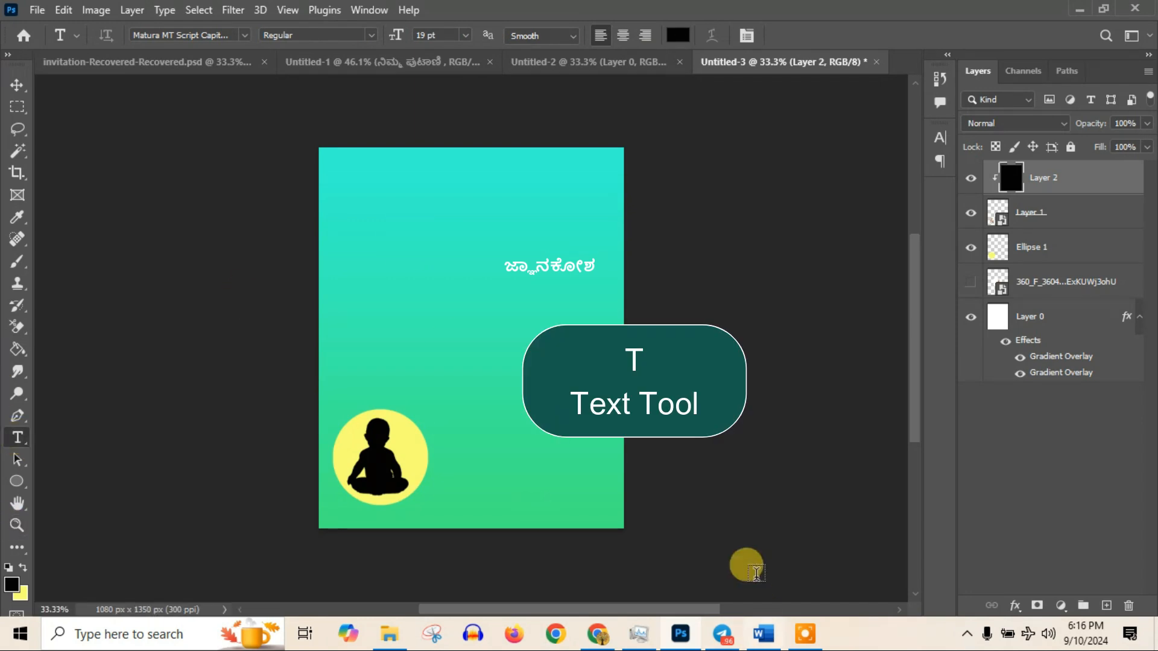
{"action": "left_click", "coordinate": [751, 606]}
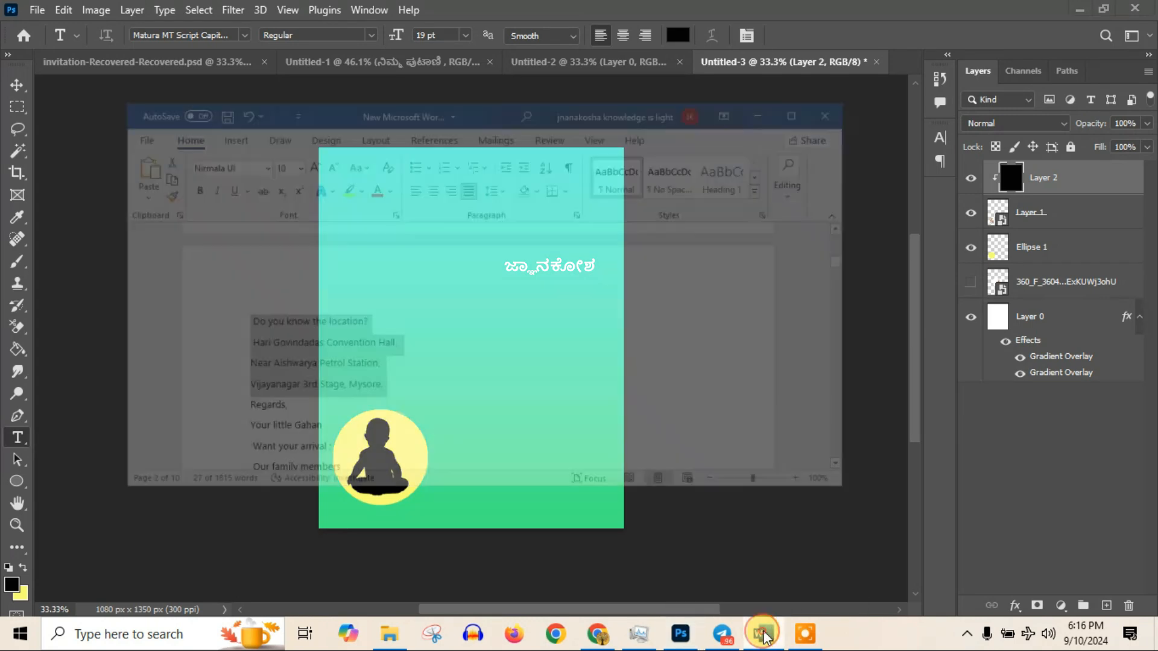
{"action": "scroll", "coordinate": [163, 259], "scroll_direction": "up", "scroll_amount": 10}
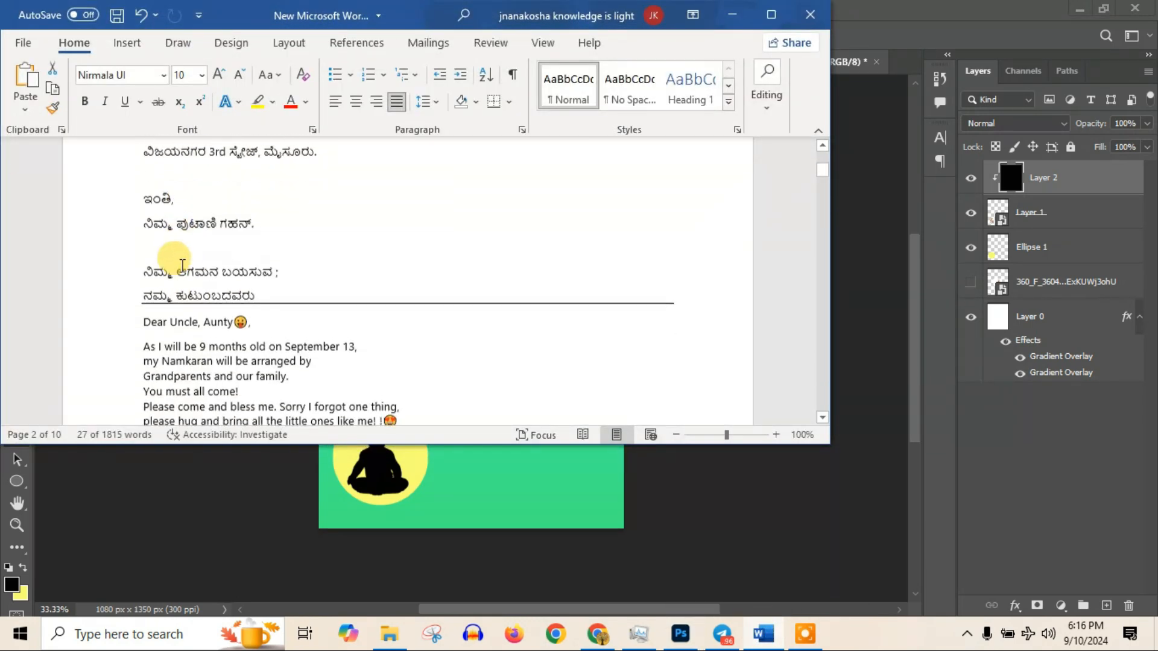
{"action": "scroll", "coordinate": [156, 249], "scroll_direction": "down", "scroll_amount": 1}
{"action": "left_click_drag", "start_coordinate": [137, 196], "coordinate": [261, 199]}
{"action": "key", "text": "ctrl+c"}
{"action": "key", "text": "alt+Tab"}
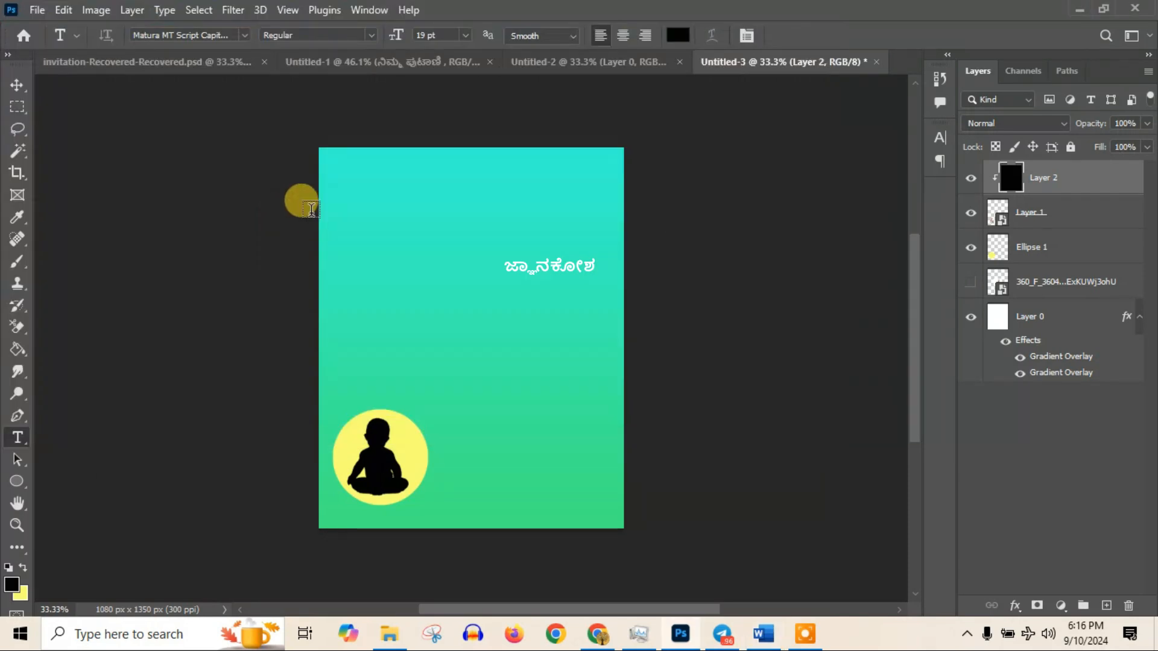
- Paste the greeting as a new text layer near the canvas's upper edge, align it near the left margin, and commit it
{"action": "left_click", "coordinate": [377, 182]}
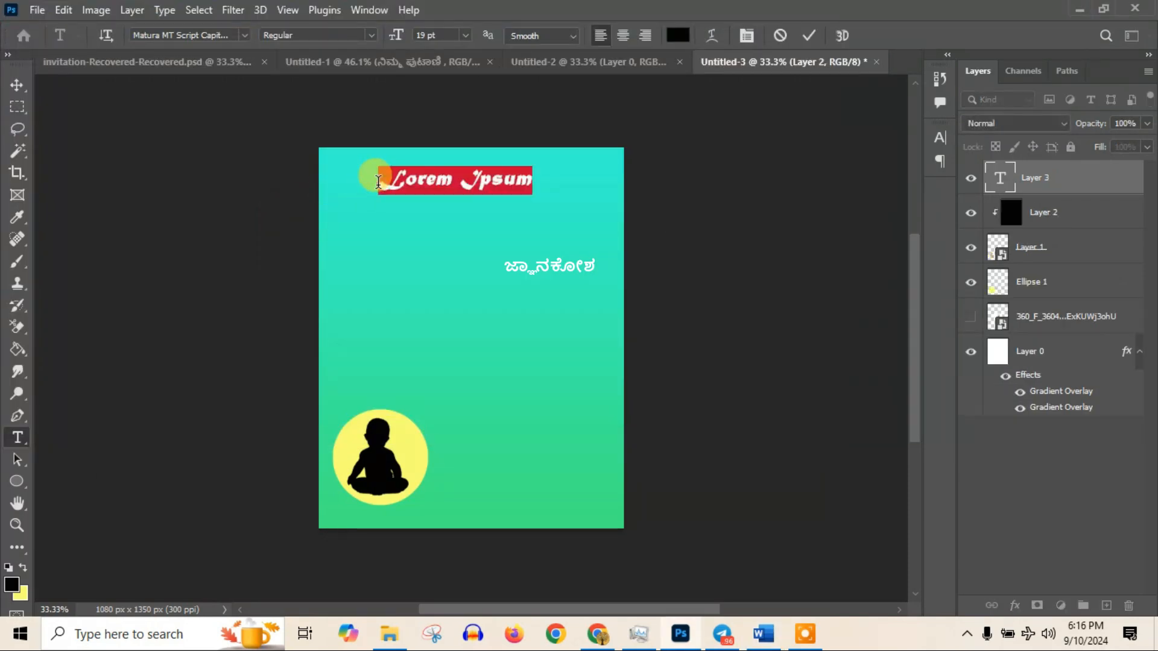
{"action": "key", "text": "ctrl+v"}
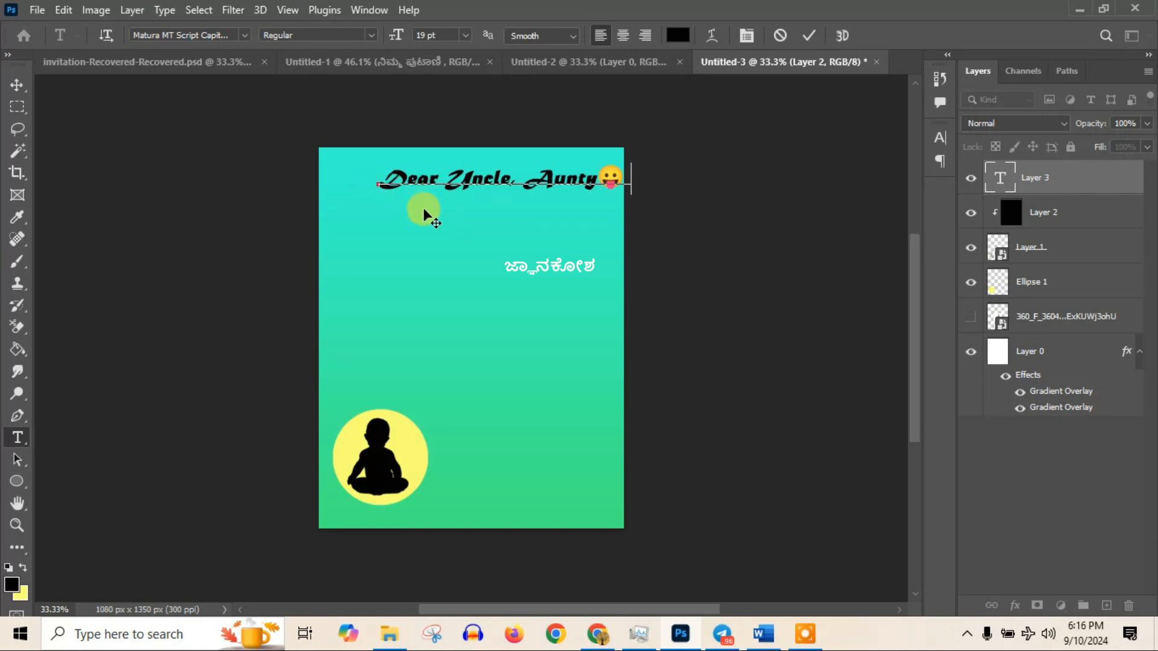
{"action": "key", "text": "ctrl"}
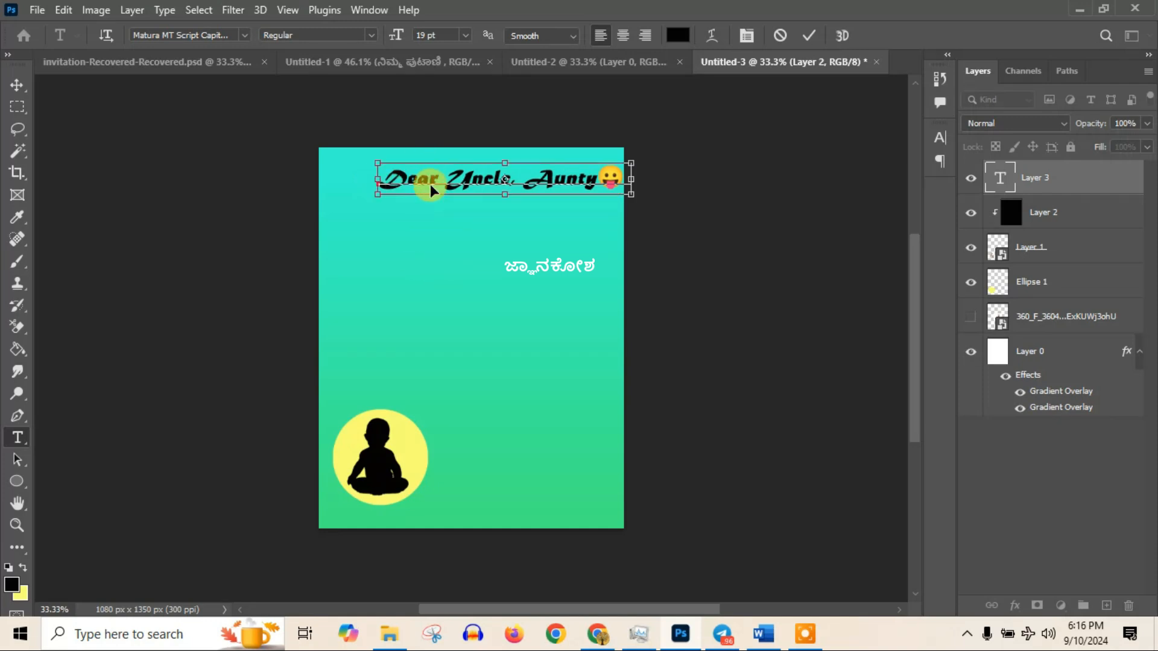
{"action": "left_click_drag", "start_coordinate": [432, 180], "coordinate": [392, 182]}
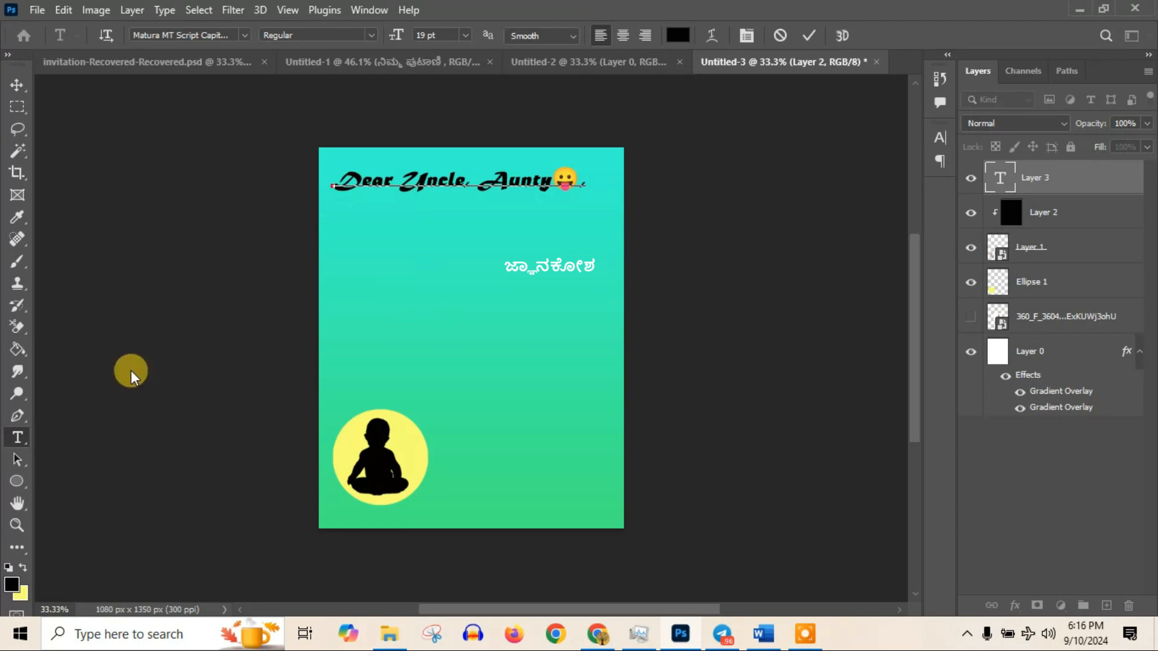
{"action": "left_click", "coordinate": [806, 35]}
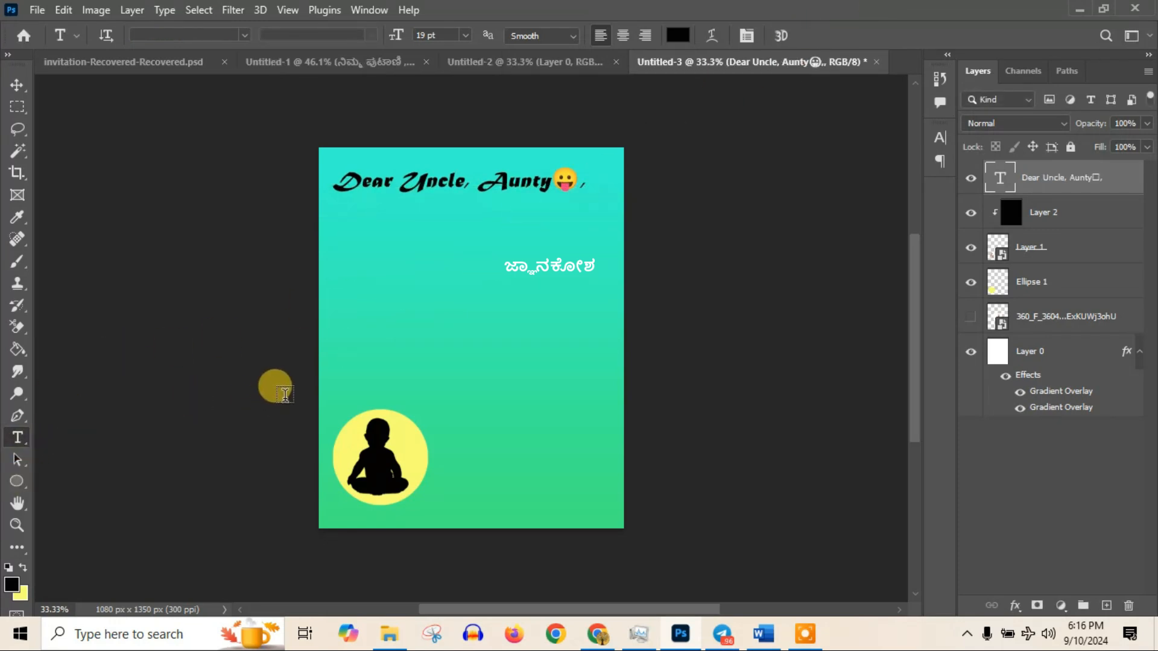
- Copy the message starting "As I will be 9 months old" from Word and paste it into a new text layer below the greeting
{"action": "left_click", "coordinate": [385, 276]}
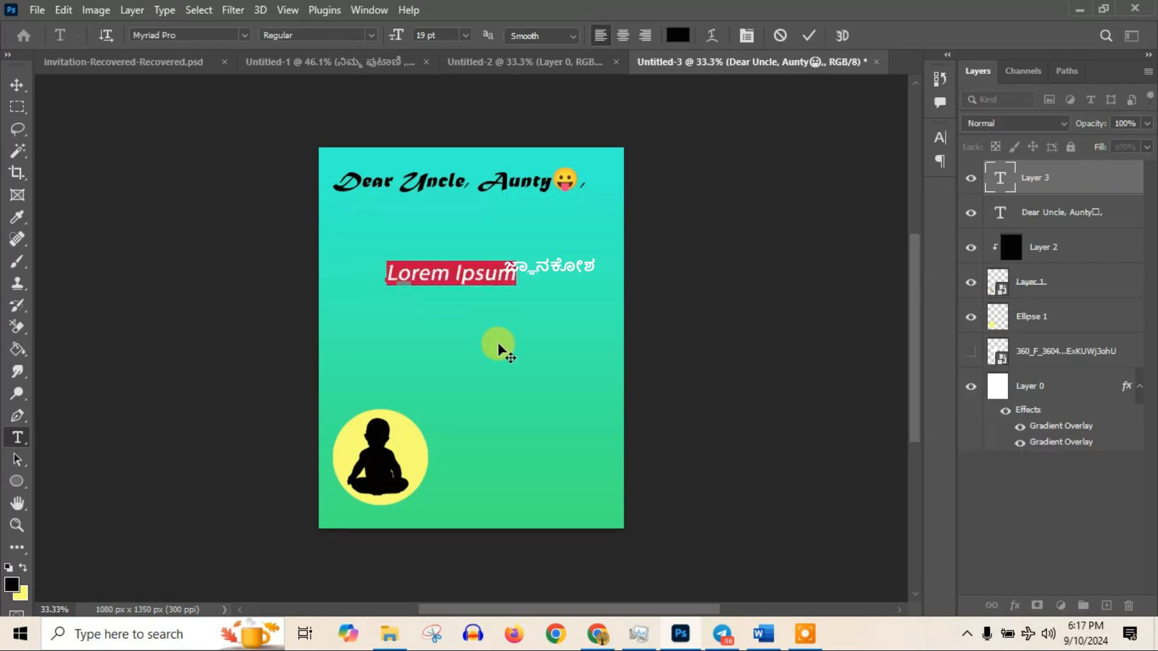
{"action": "key", "text": "alt+Tab"}
{"action": "left_click_drag", "start_coordinate": [143, 222], "coordinate": [404, 299]}
{"action": "key", "text": "alt+Tab"}
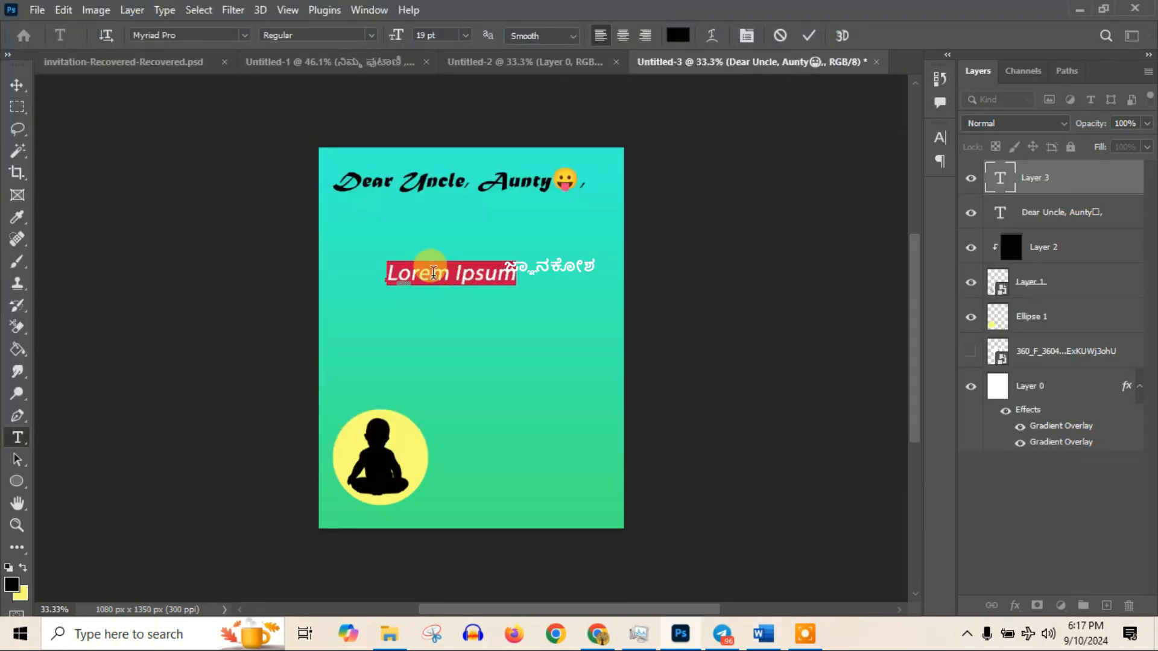
{"action": "double_click", "coordinate": [430, 277]}
{"action": "key", "text": "ctrl+a"}
{"action": "key", "text": "ctrl+v"}
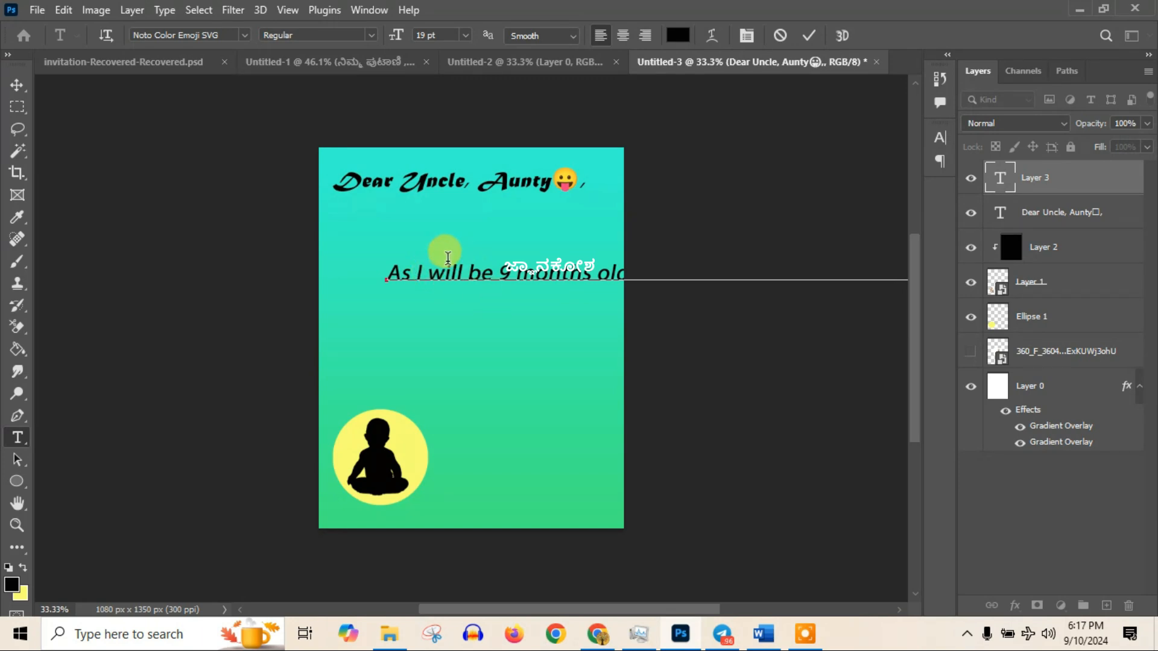
- Shift the long message text leftward across the canvas and insert a line break after "September 13,"
{"action": "key", "text": "ctrl"}
{"action": "left_click_drag", "start_coordinate": [472, 274], "coordinate": [332, 273]}
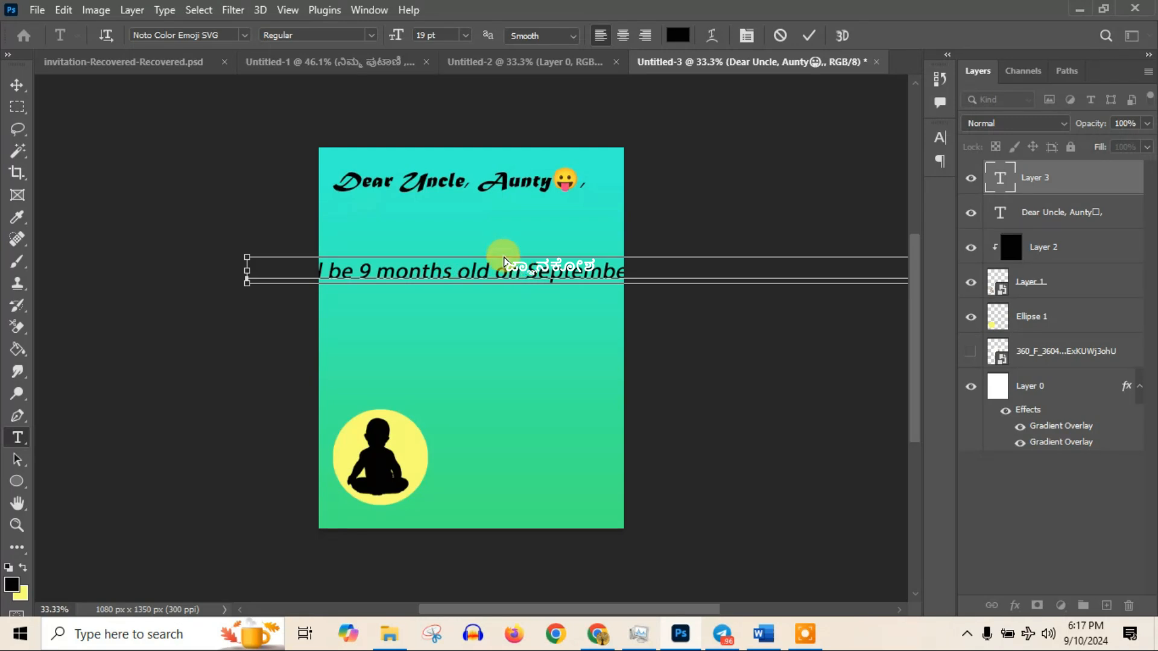
{"action": "left_click_drag", "start_coordinate": [492, 265], "coordinate": [353, 263]}
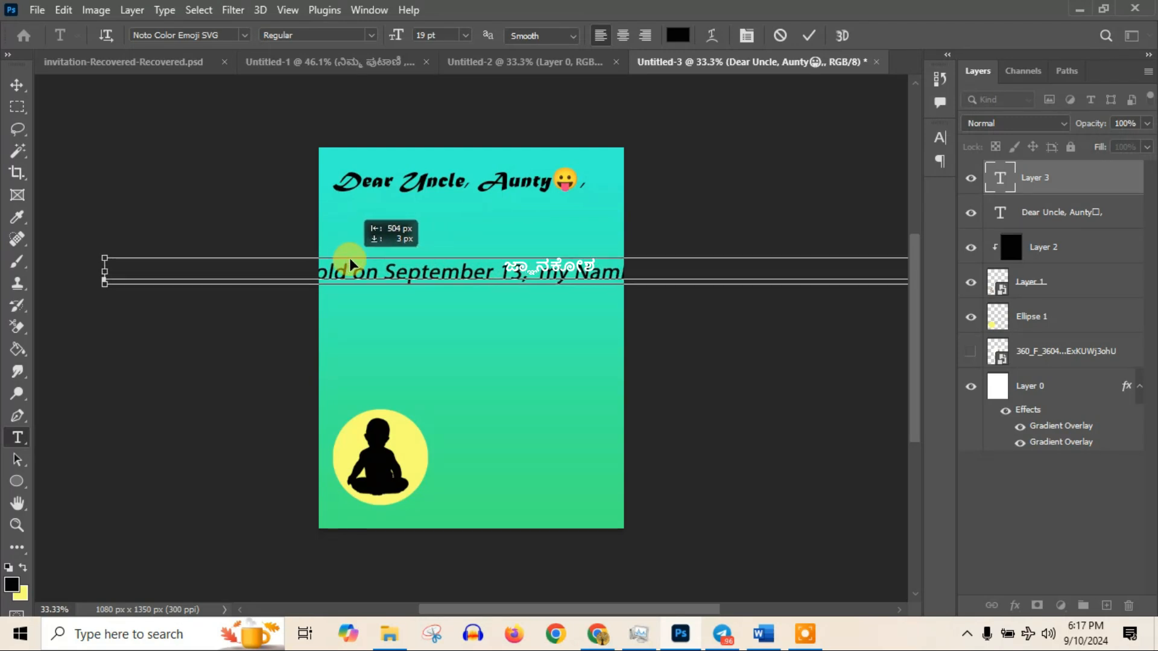
{"action": "left_click", "coordinate": [535, 277]}
{"action": "key", "text": "Return"}
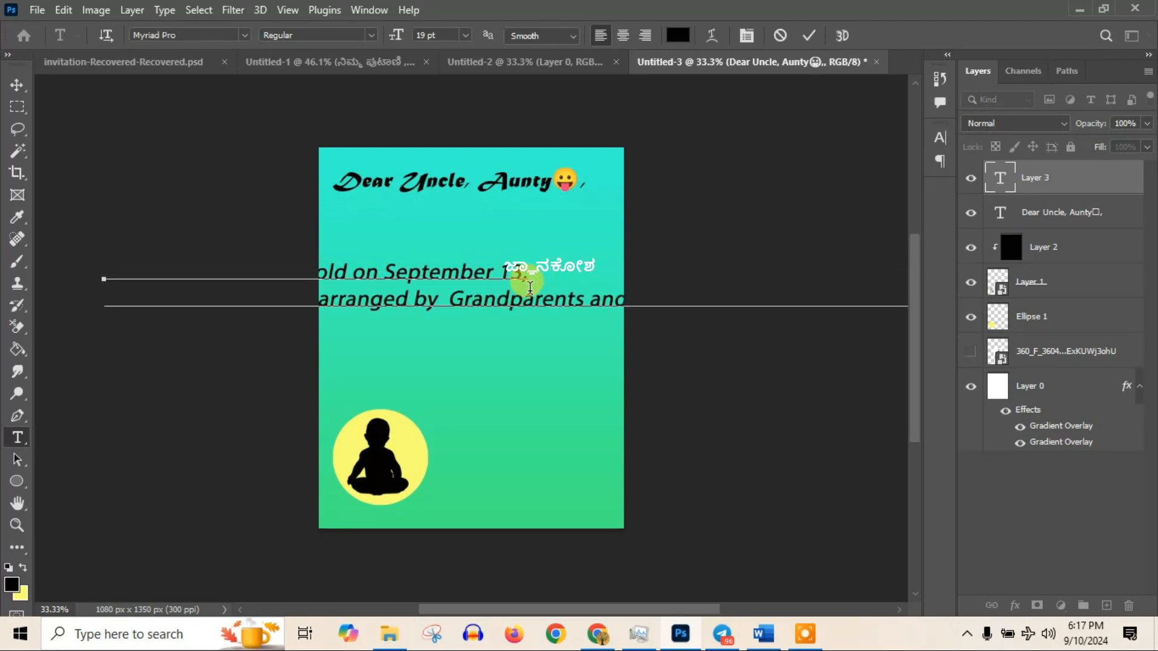
- Set the message text to 17 pt and break its lines after "Grandparents and" and after "Please come and"
{"action": "key", "text": "ctrl+a"}
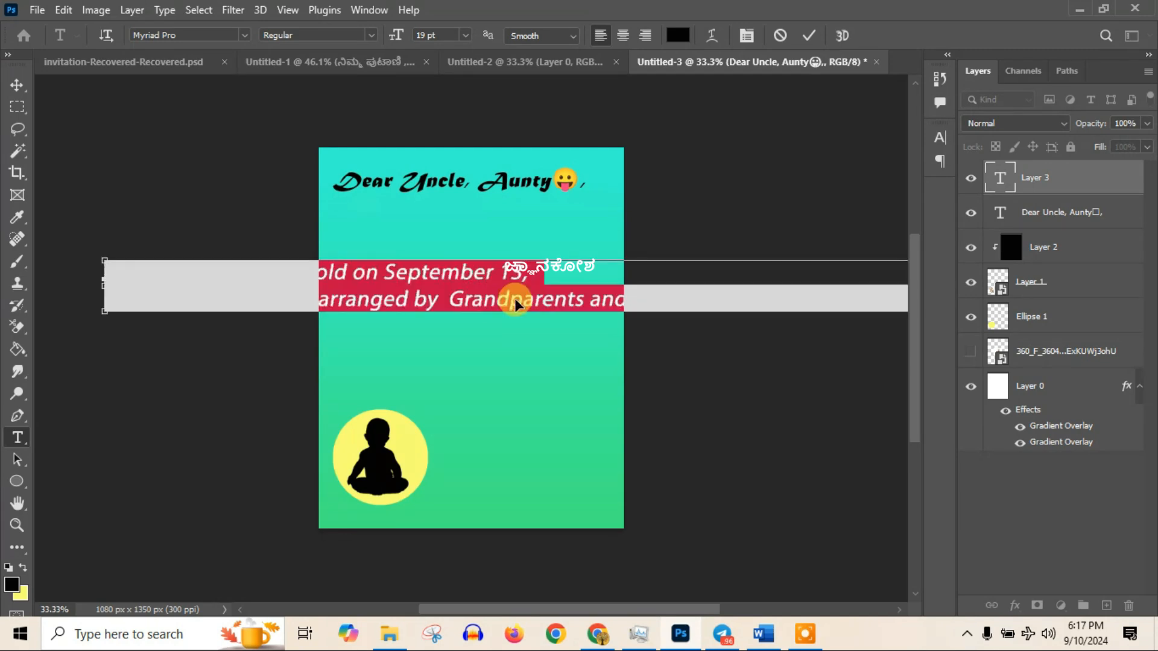
{"action": "mouse_move", "coordinate": [398, 35]}
{"action": "left_mouse_down"}
{"action": "mouse_move", "coordinate": [373, 43]}
{"action": "mouse_move", "coordinate": [414, 30]}
{"action": "left_mouse_up"}
{"action": "left_click", "coordinate": [496, 301]}
{"action": "left_click", "coordinate": [576, 294]}
{"action": "key", "text": "Return"}
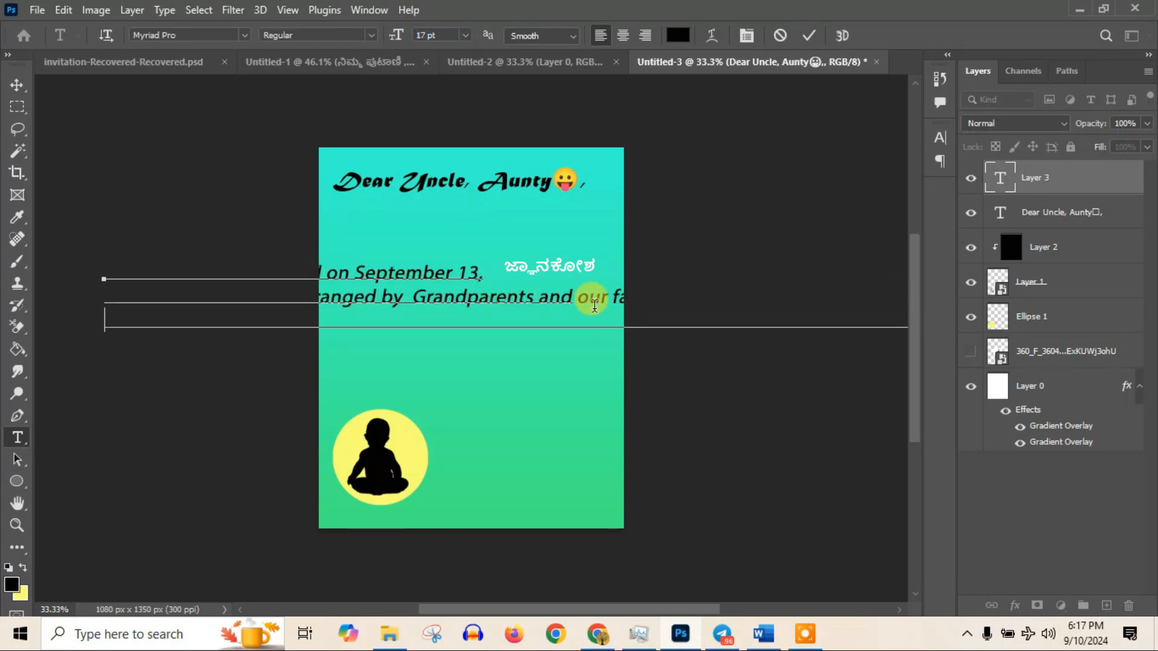
{"action": "left_click", "coordinate": [547, 318]}
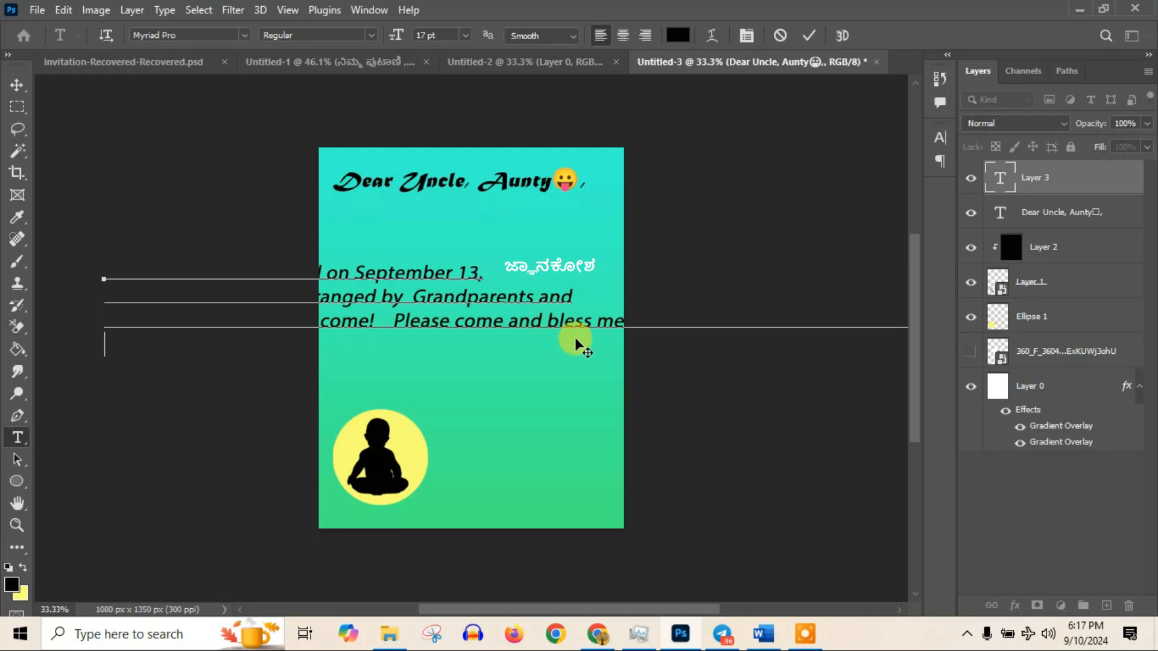
{"action": "key", "text": "Return"}
- Set the whole message text to 8 pt and move it below the greeting, aligned with the greeting's left edge
{"action": "left_click_drag", "start_coordinate": [413, 266], "coordinate": [602, 267]}
{"action": "mouse_move", "coordinate": [403, 32]}
{"action": "left_mouse_down"}
{"action": "mouse_move", "coordinate": [382, 32]}
{"action": "mouse_move", "coordinate": [399, 41]}
{"action": "left_mouse_up"}
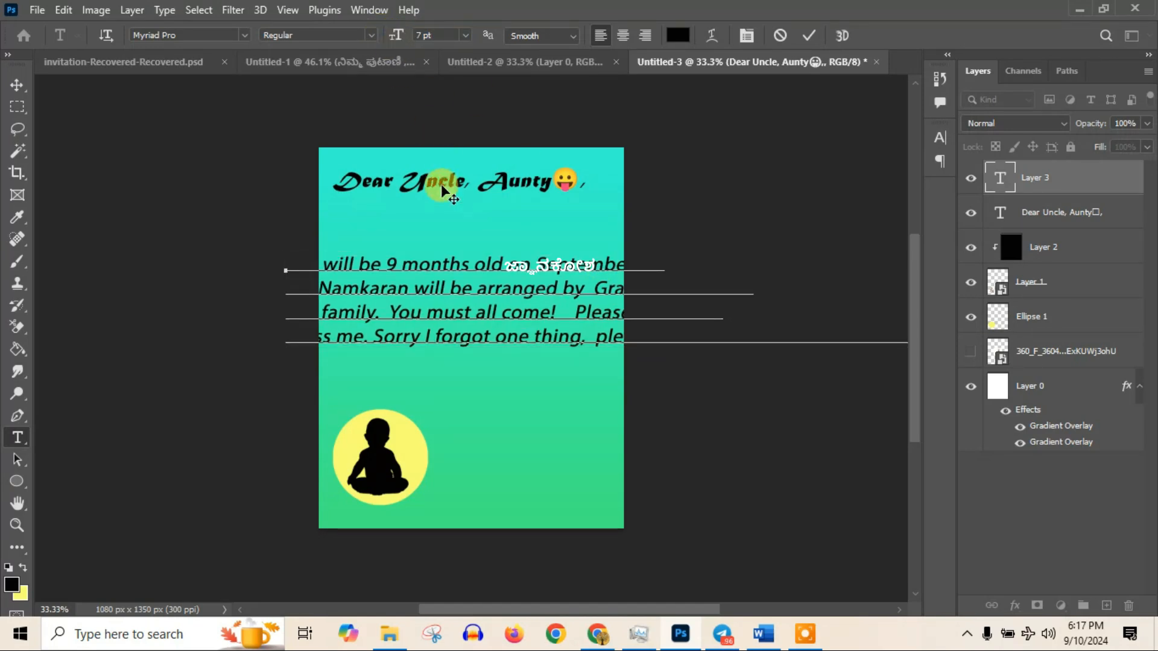
{"action": "key", "text": "ctrl+a"}
{"action": "mouse_move", "coordinate": [392, 34]}
{"action": "left_mouse_down"}
{"action": "mouse_move", "coordinate": [378, 33]}
{"action": "mouse_move", "coordinate": [389, 40]}
{"action": "left_mouse_up"}
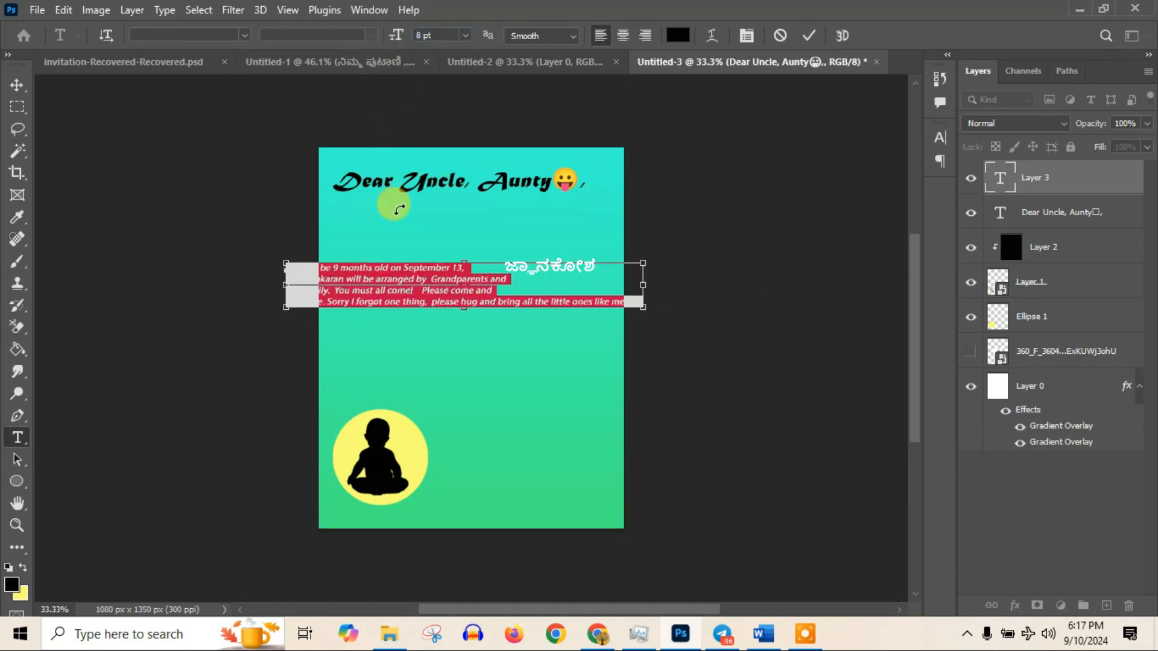
{"action": "left_click_drag", "start_coordinate": [401, 265], "coordinate": [428, 262]}
{"action": "left_click_drag", "start_coordinate": [442, 259], "coordinate": [455, 258]}
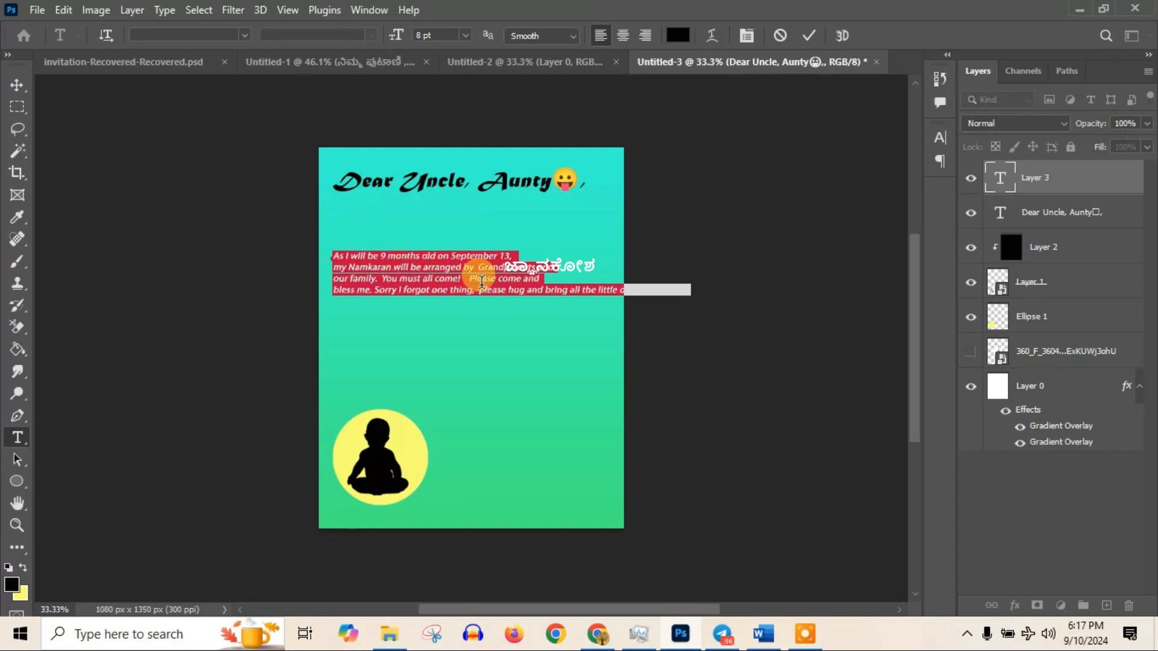
- Rearrange the message's line breaks so that lines end after "arranged" and after "our family."
{"action": "left_click", "coordinate": [466, 267]}
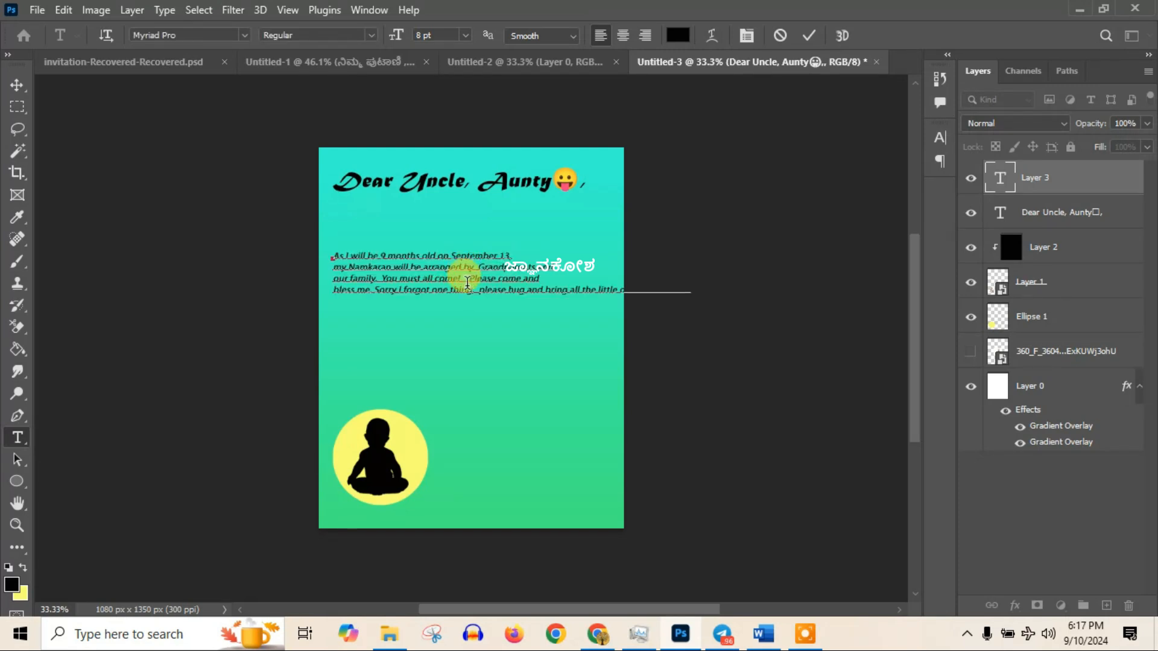
{"action": "key", "text": "Return"}
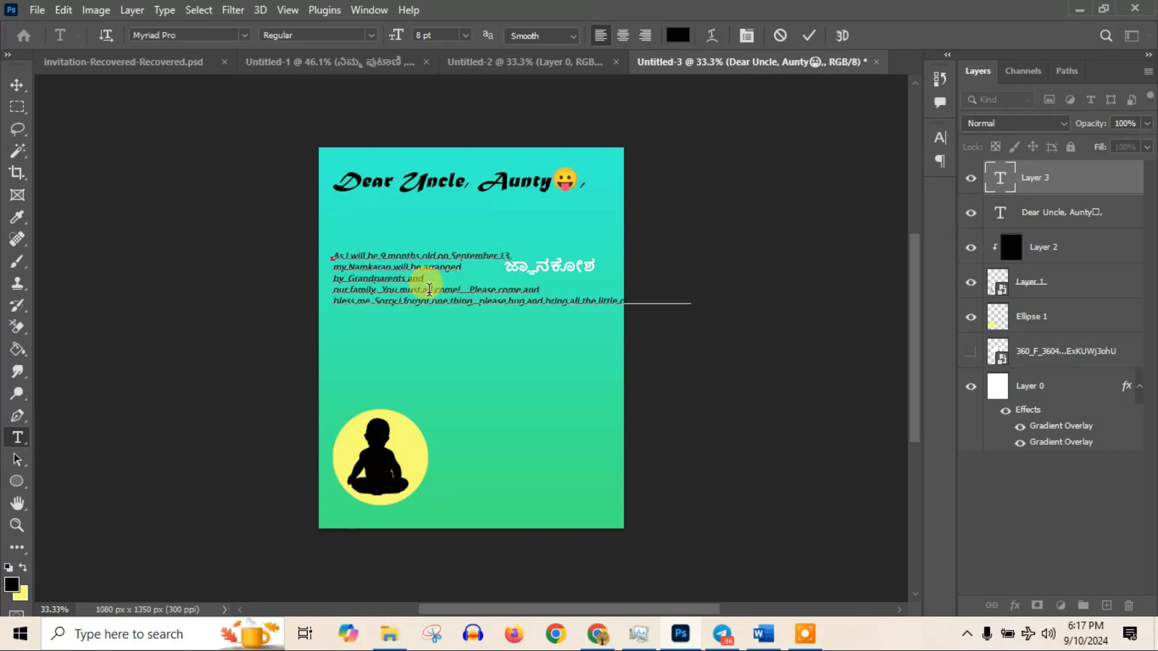
{"action": "left_click", "coordinate": [334, 289]}
{"action": "key", "text": "Delete"}
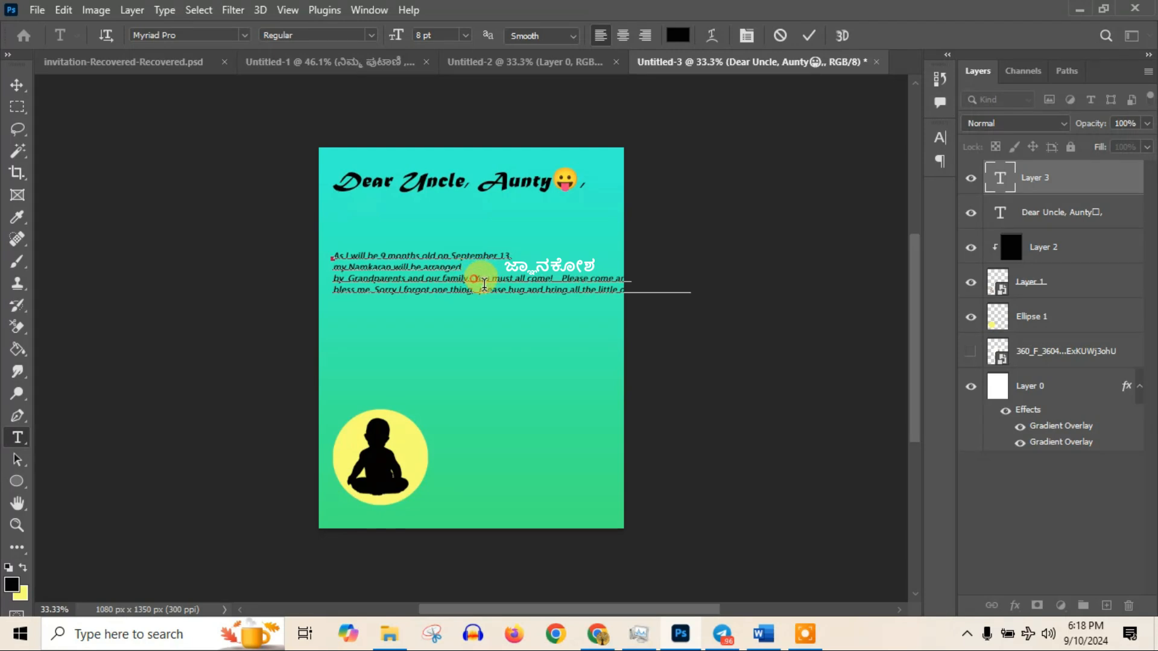
{"action": "key", "text": "Return"}
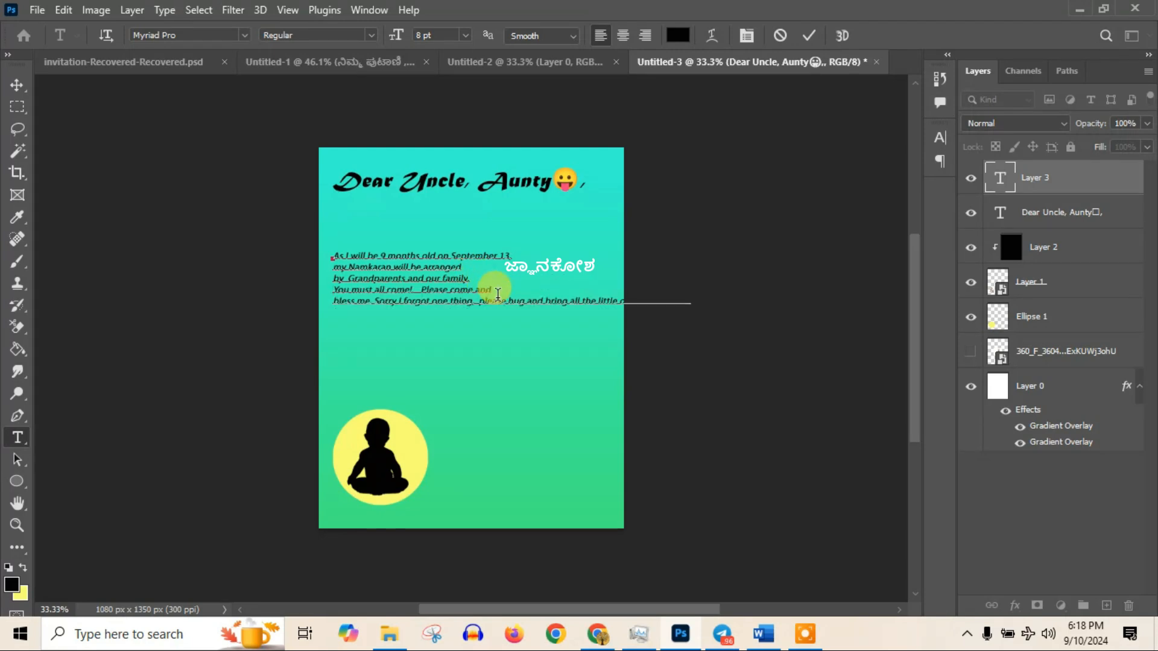
- Insert line breaks in the message text after "You must all come!" and after "Sorry I forgot one thing,"
{"action": "left_click", "coordinate": [421, 288]}
{"action": "key", "text": "Return"}
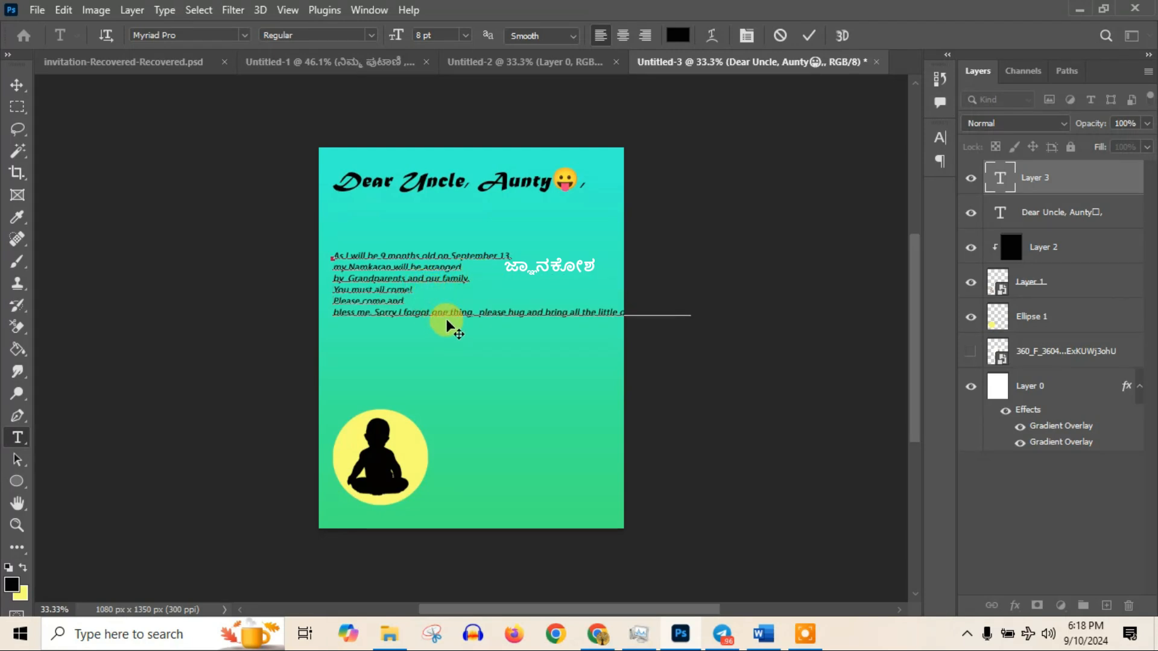
{"action": "left_click", "coordinate": [479, 314]}
{"action": "key", "text": "Return"}
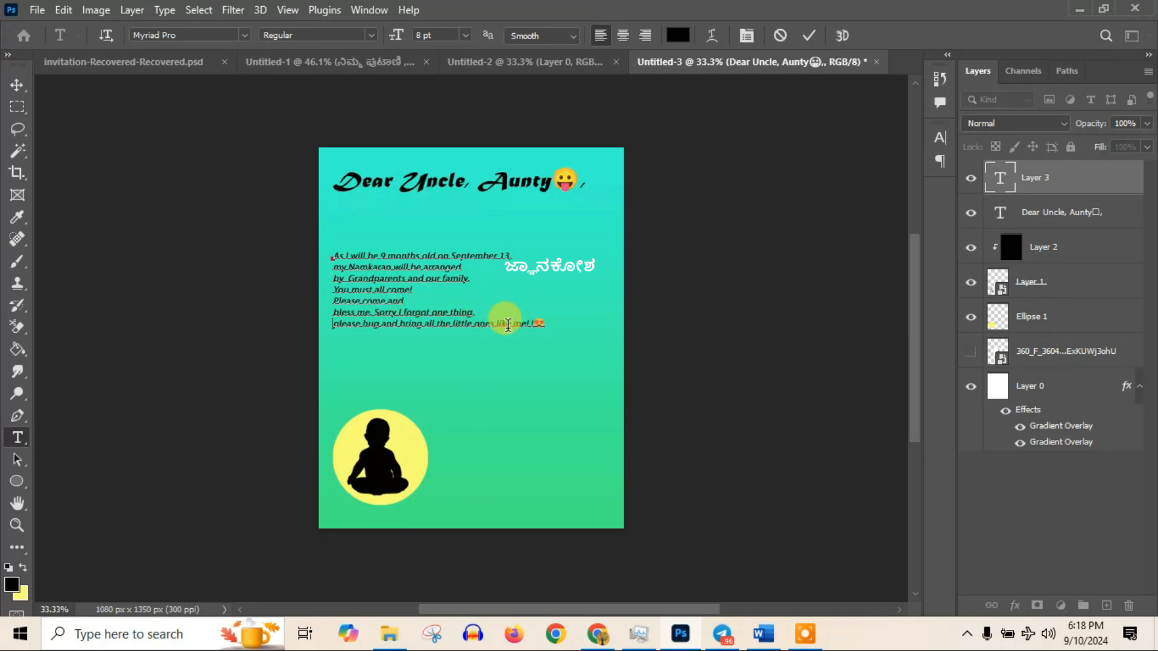
- Stretch the message text to 9.83 pt and move it up to just below the greeting
{"action": "key", "text": "ctrl"}
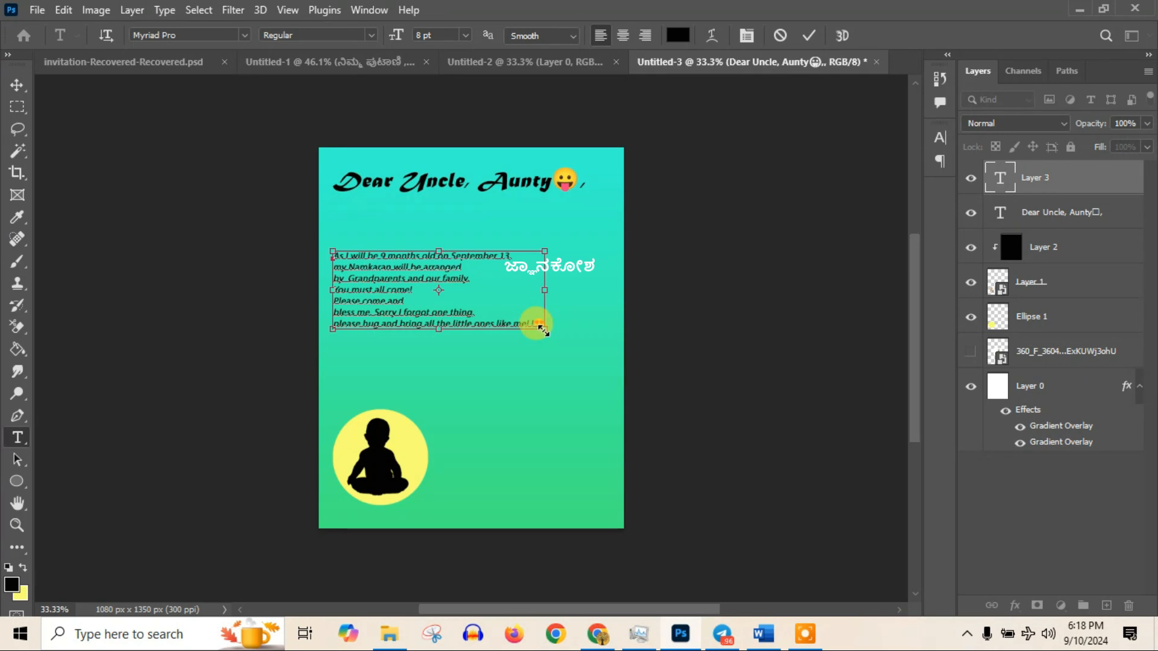
{"action": "key", "text": "ctrl"}
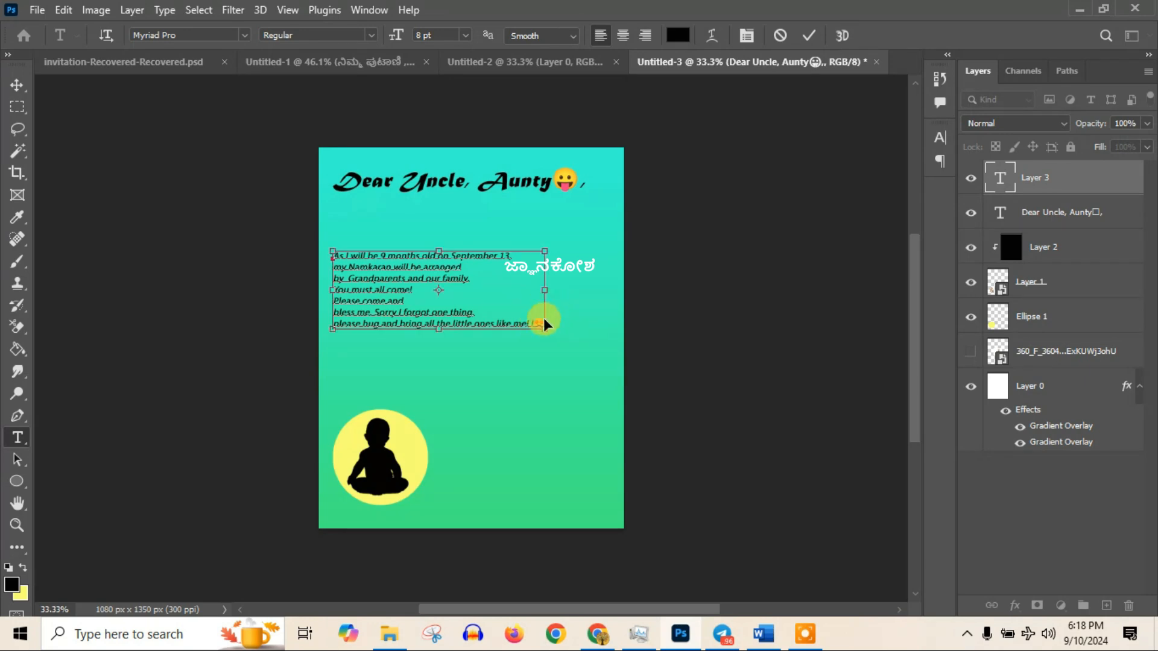
{"action": "left_click_drag", "start_coordinate": [545, 327], "coordinate": [554, 347]}
{"action": "left_click_drag", "start_coordinate": [480, 286], "coordinate": [455, 249]}
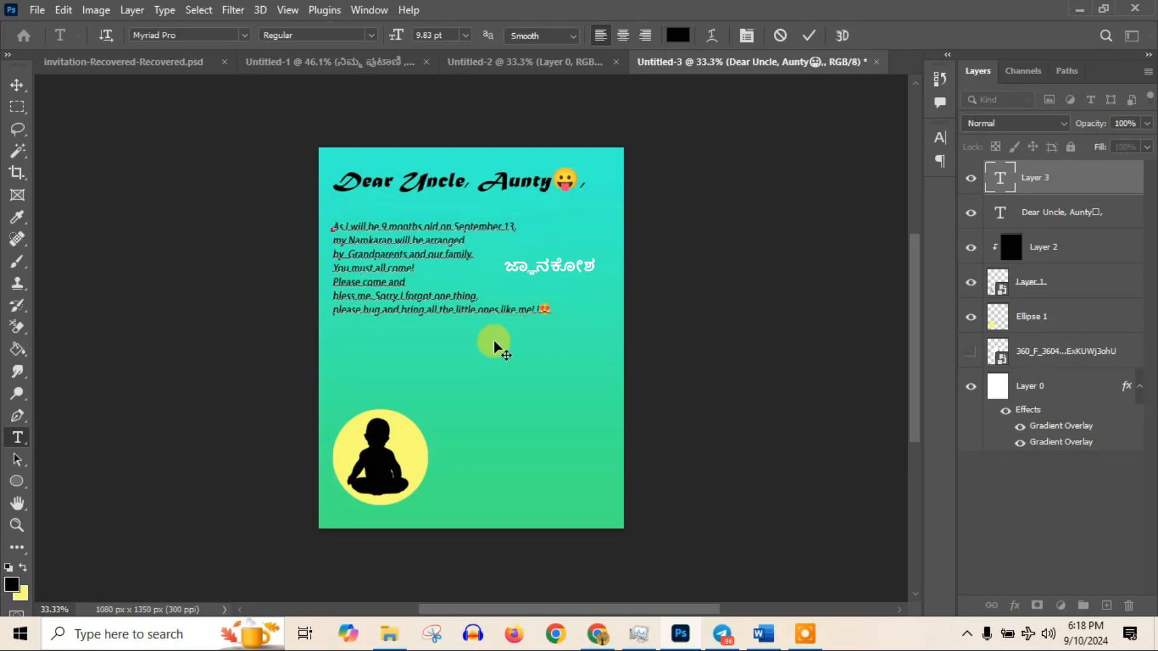
{"action": "left_click", "coordinate": [812, 39]}
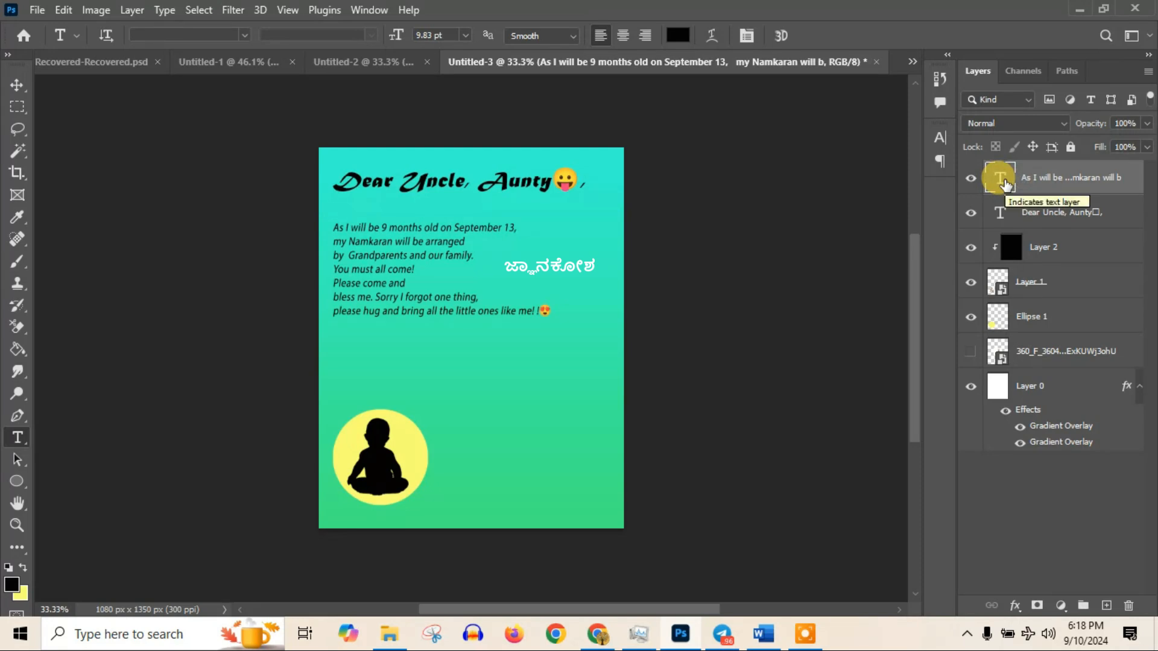
- Scale the message text to 110.87% width and 118.61% height with Free Transform, keeping its upper-left corner in place
{"action": "key", "text": "ctrl+t"}
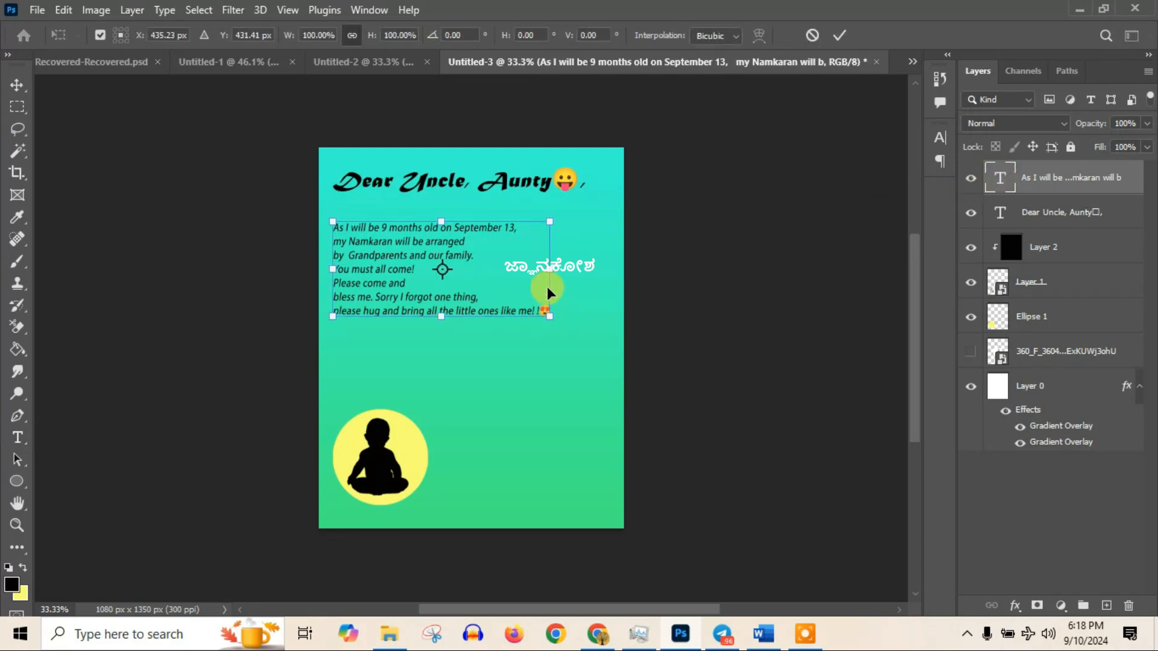
{"action": "left_click_drag", "start_coordinate": [549, 269], "coordinate": [576, 273]}
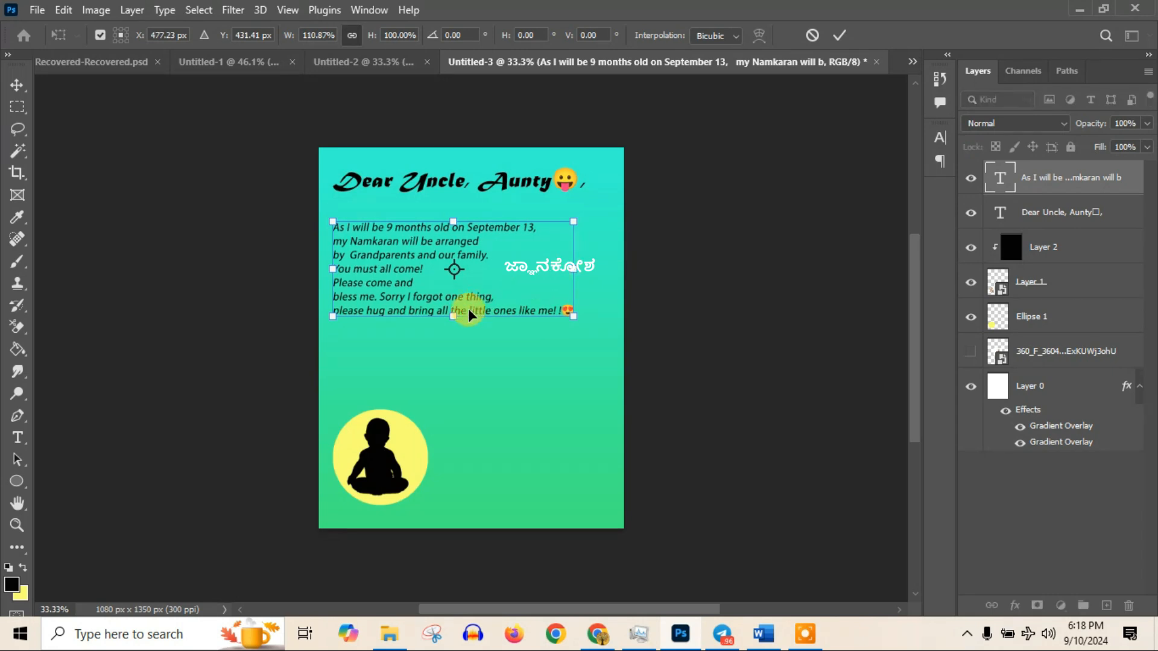
{"action": "left_click_drag", "start_coordinate": [452, 316], "coordinate": [455, 334]}
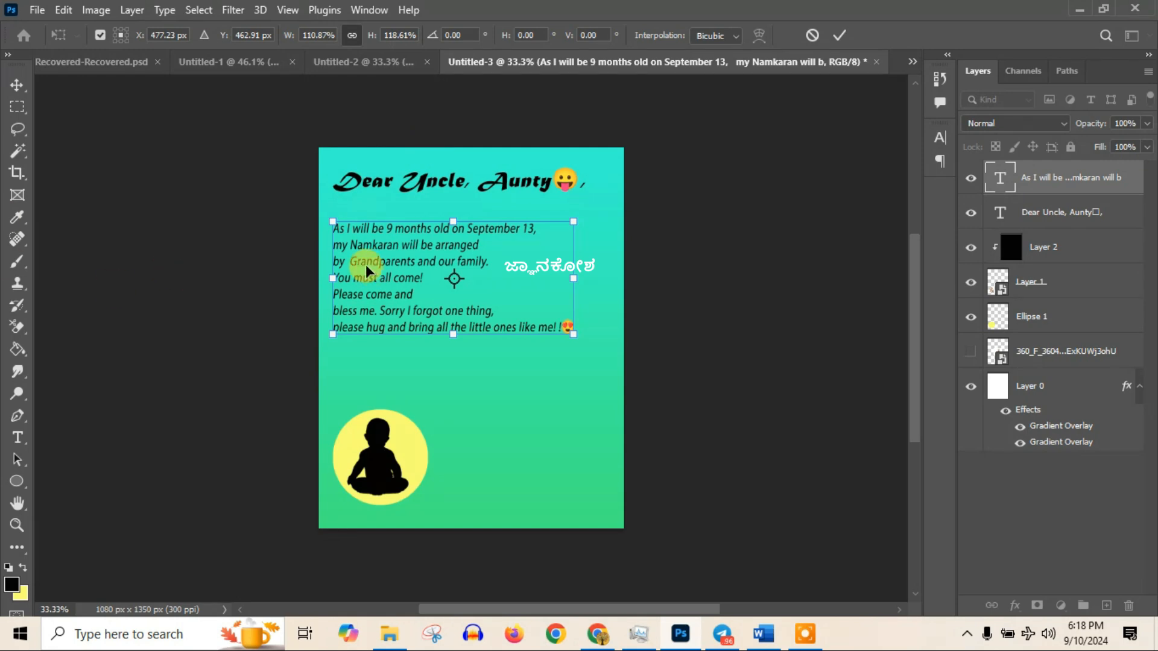
{"action": "double_click", "coordinate": [999, 181]}
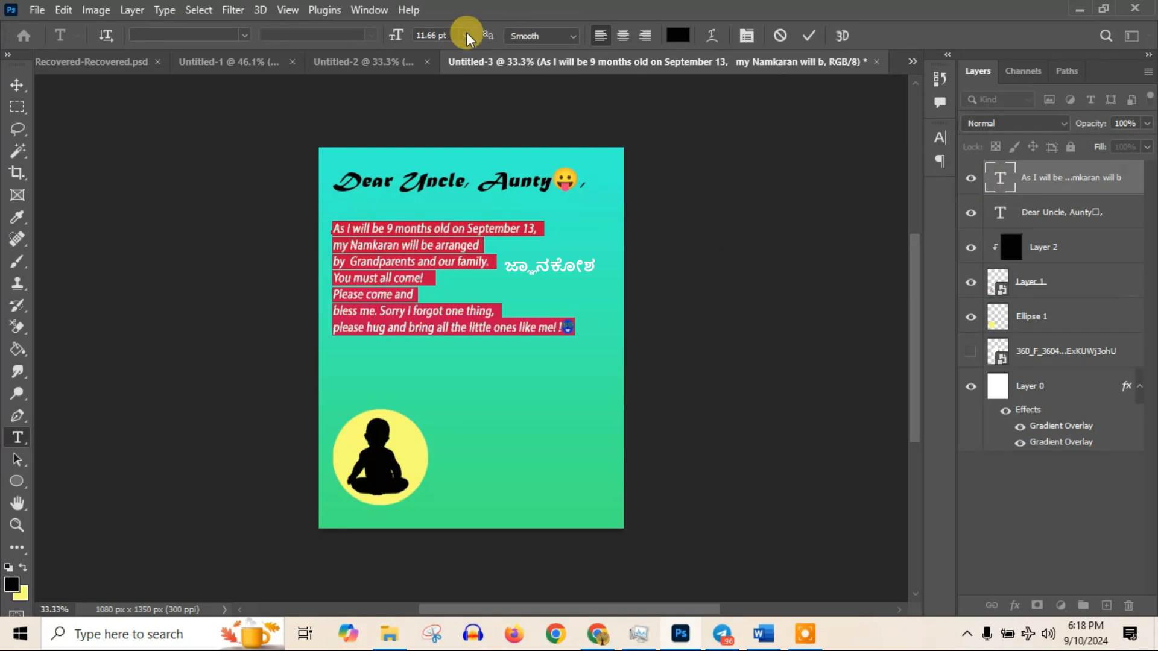
{"action": "left_click", "coordinate": [675, 38]}
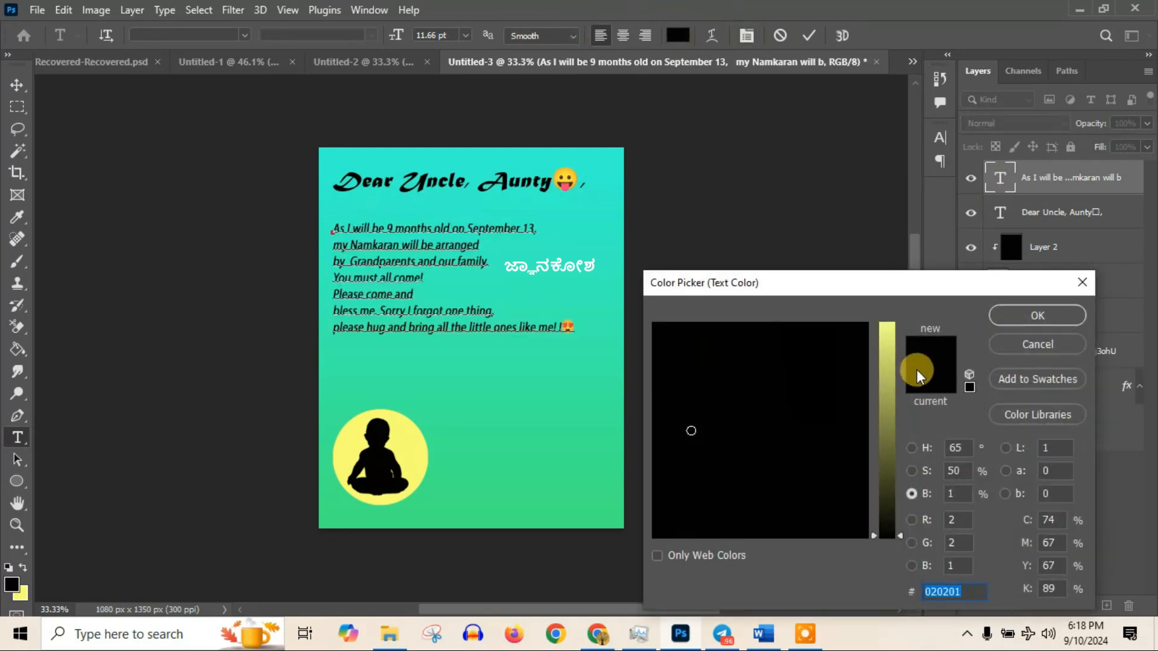
{"action": "left_click", "coordinate": [883, 335]}
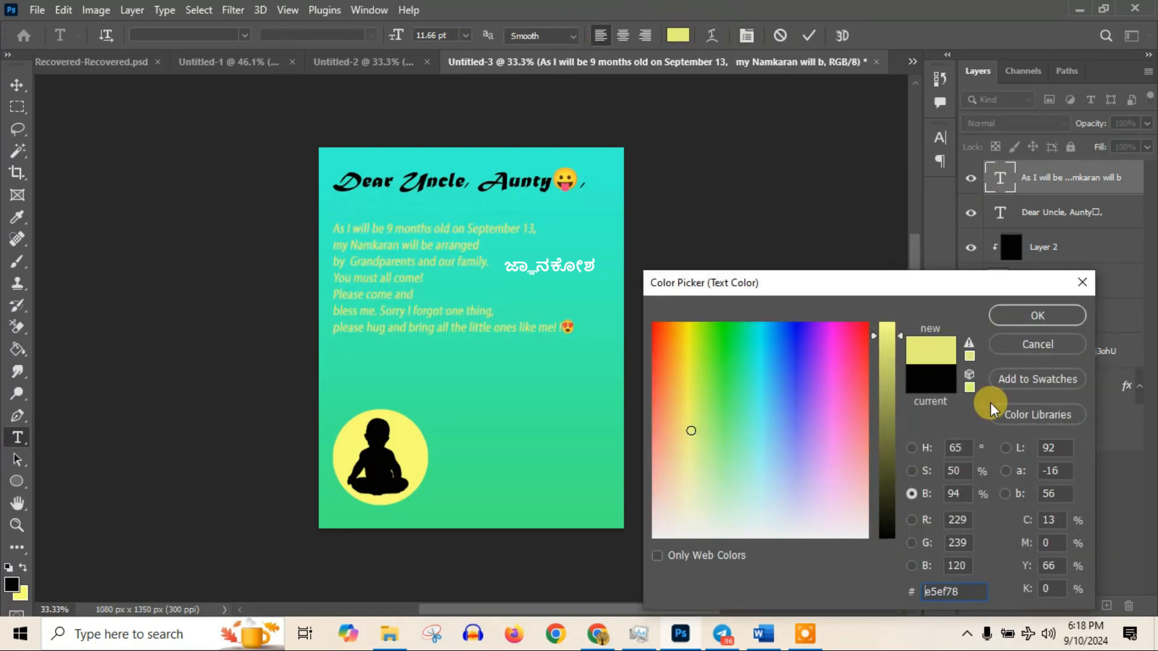
{"action": "left_click", "coordinate": [947, 384]}
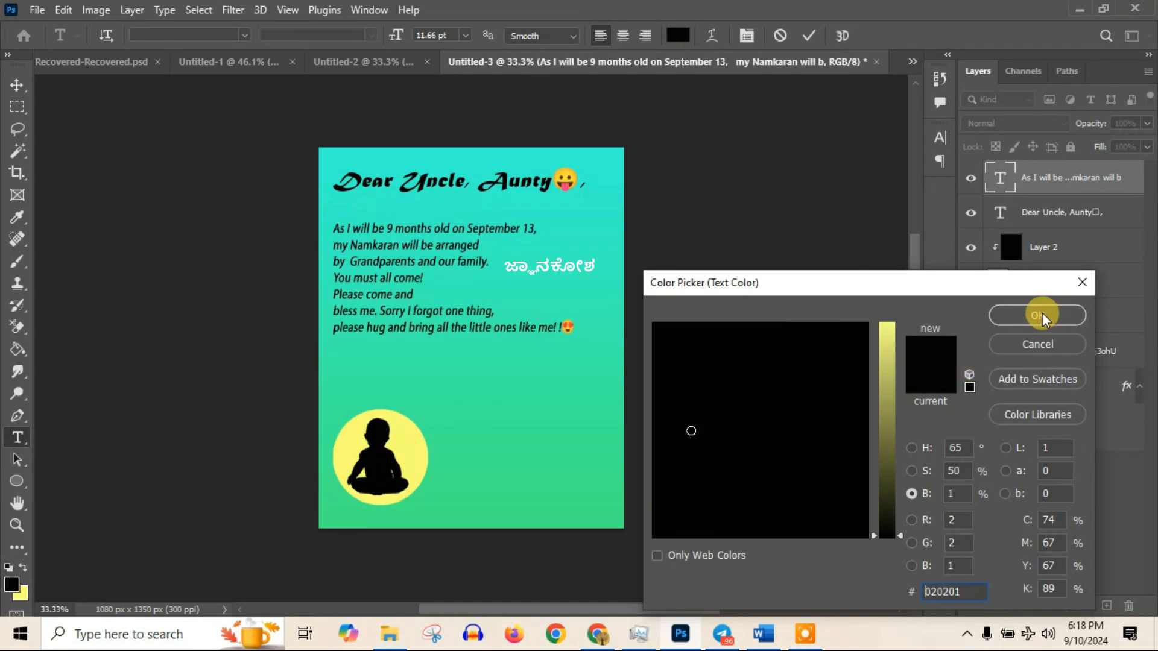
{"action": "left_click", "coordinate": [244, 35]}
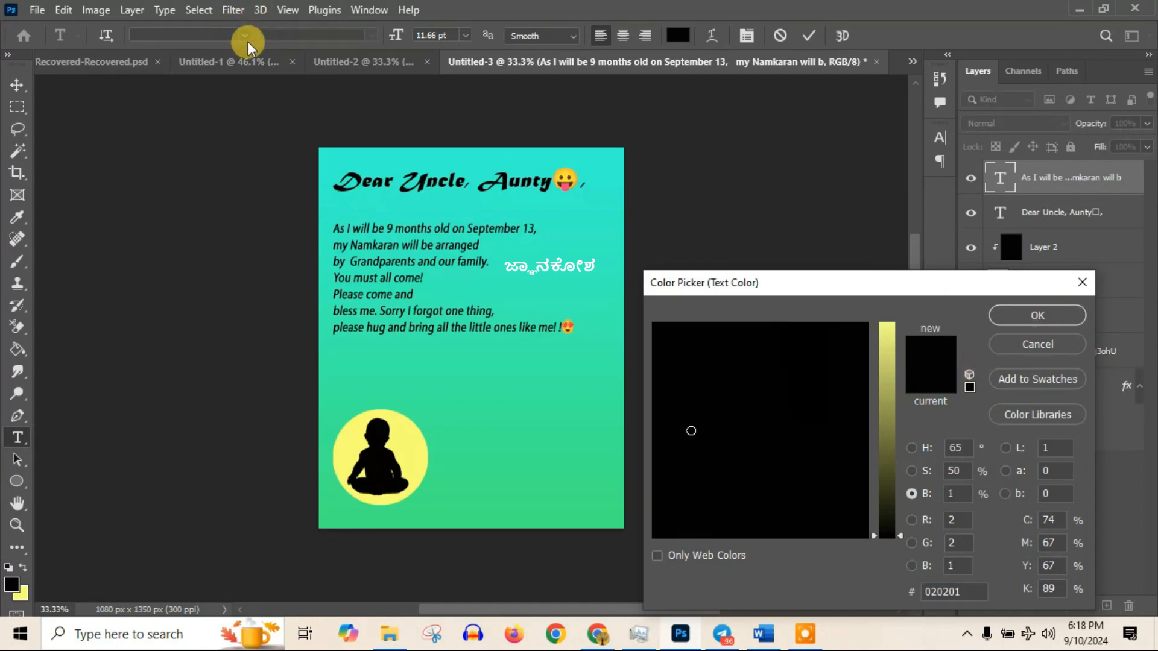
{"action": "left_click", "coordinate": [1037, 316]}
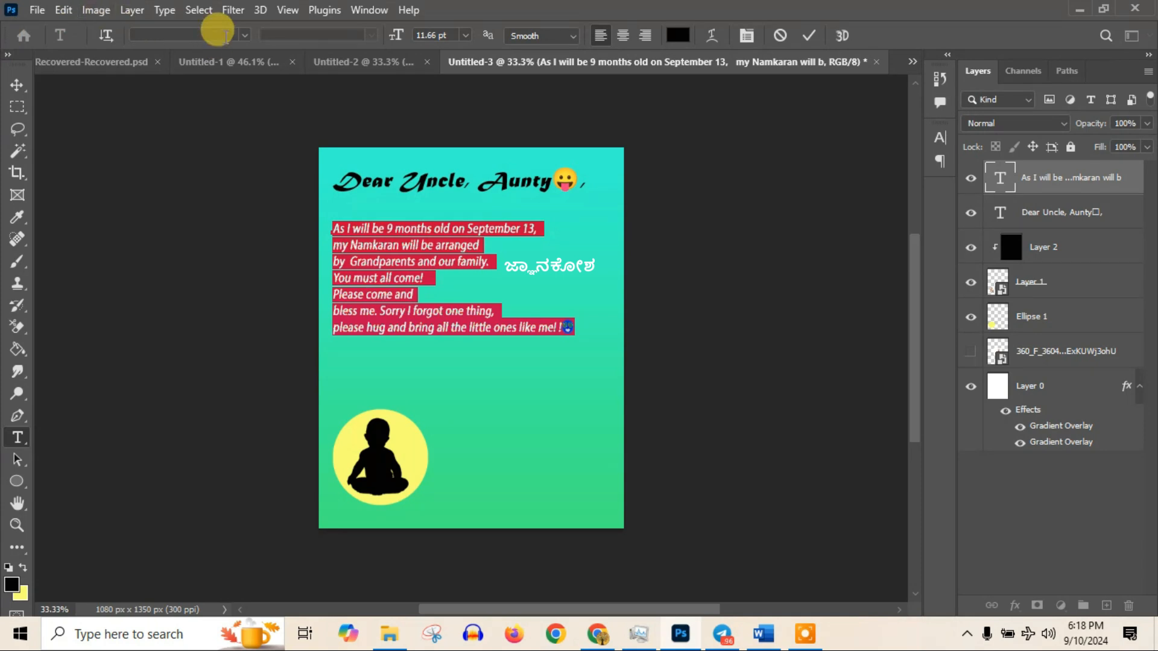
- Set the whole message text in Lucida Handwriting Italic at 9 pt
{"action": "left_click", "coordinate": [244, 34]}
{"action": "scroll", "coordinate": [419, 172], "scroll_direction": "up", "scroll_amount": 10}
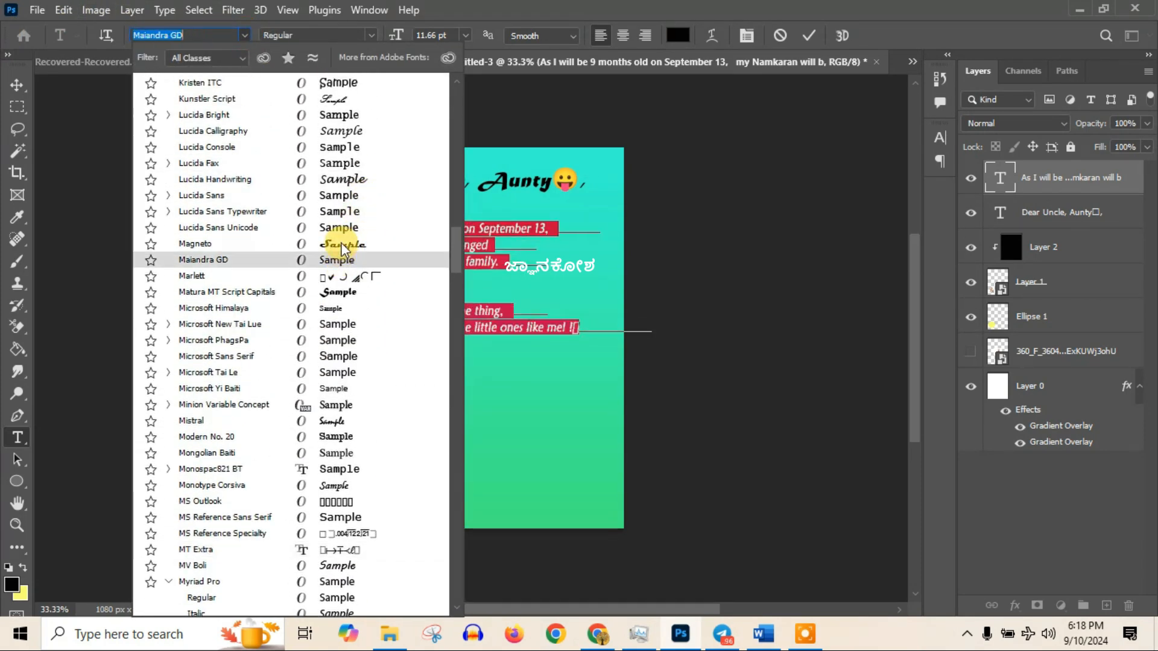
{"action": "left_click", "coordinate": [335, 180]}
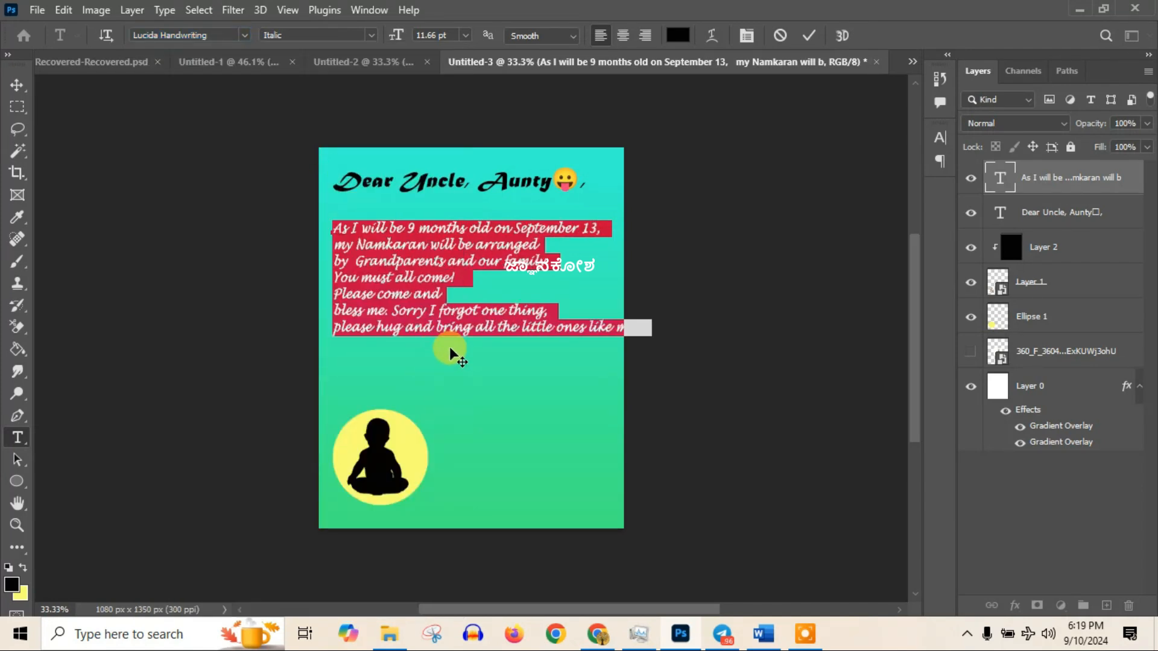
{"action": "left_click", "coordinate": [461, 328]}
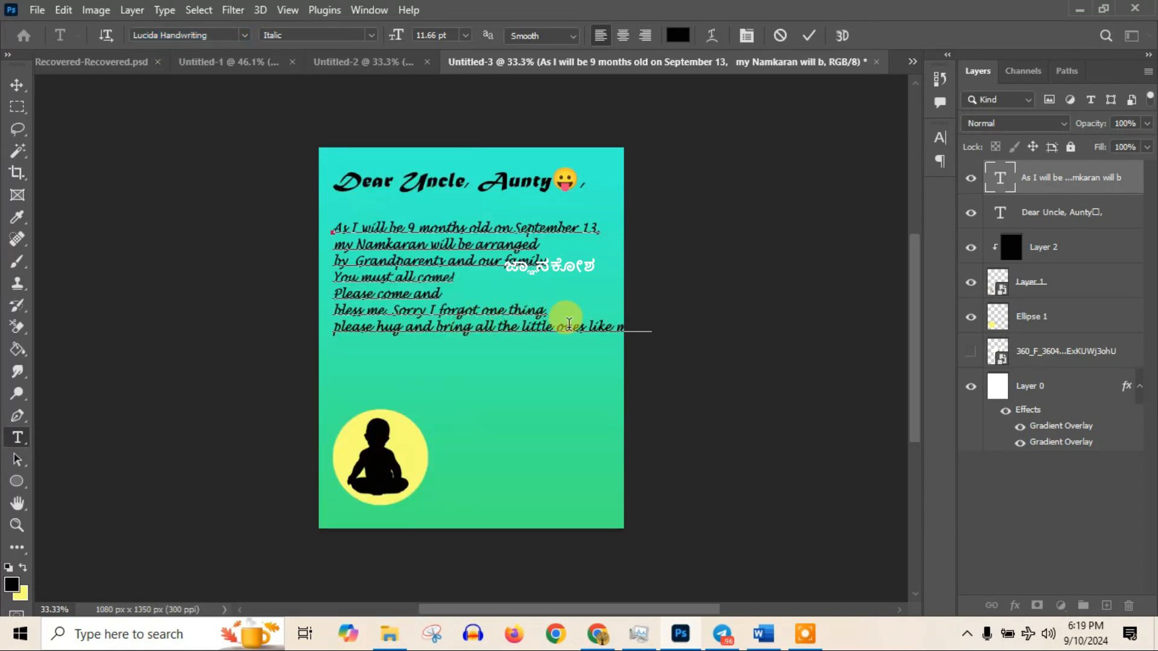
{"action": "key", "text": "ctrl"}
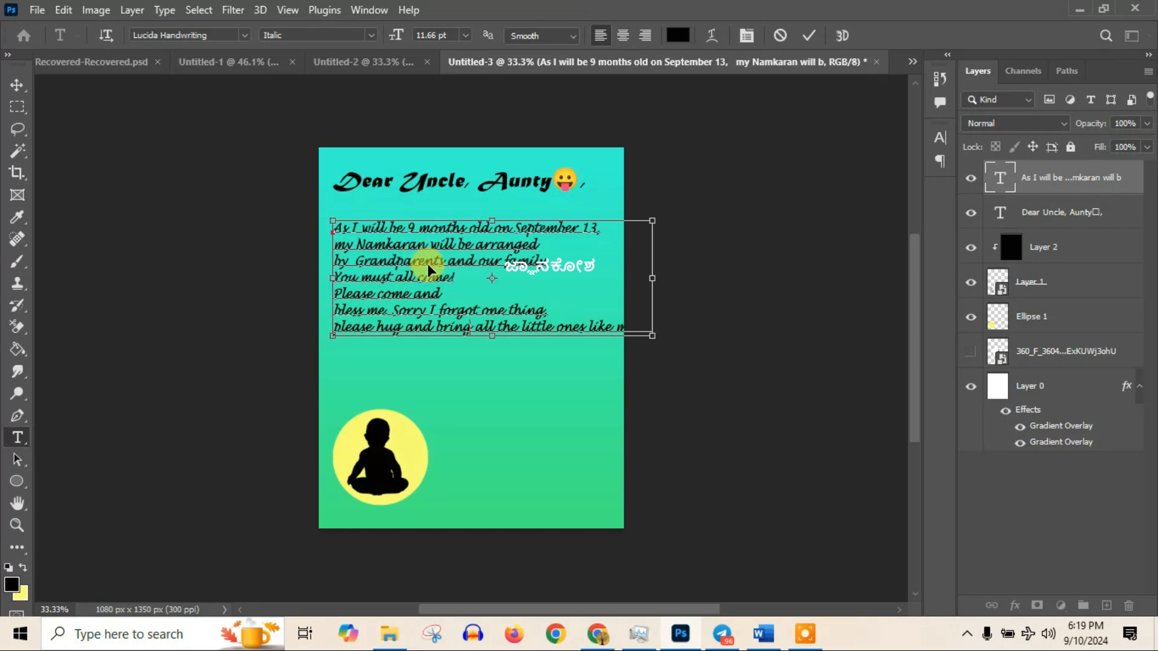
{"action": "key", "text": "ctrl+a"}
{"action": "mouse_move", "coordinate": [401, 39]}
{"action": "left_mouse_down"}
{"action": "mouse_move", "coordinate": [388, 36]}
{"action": "mouse_move", "coordinate": [399, 40]}
{"action": "left_mouse_up"}
{"action": "left_click", "coordinate": [597, 326]}
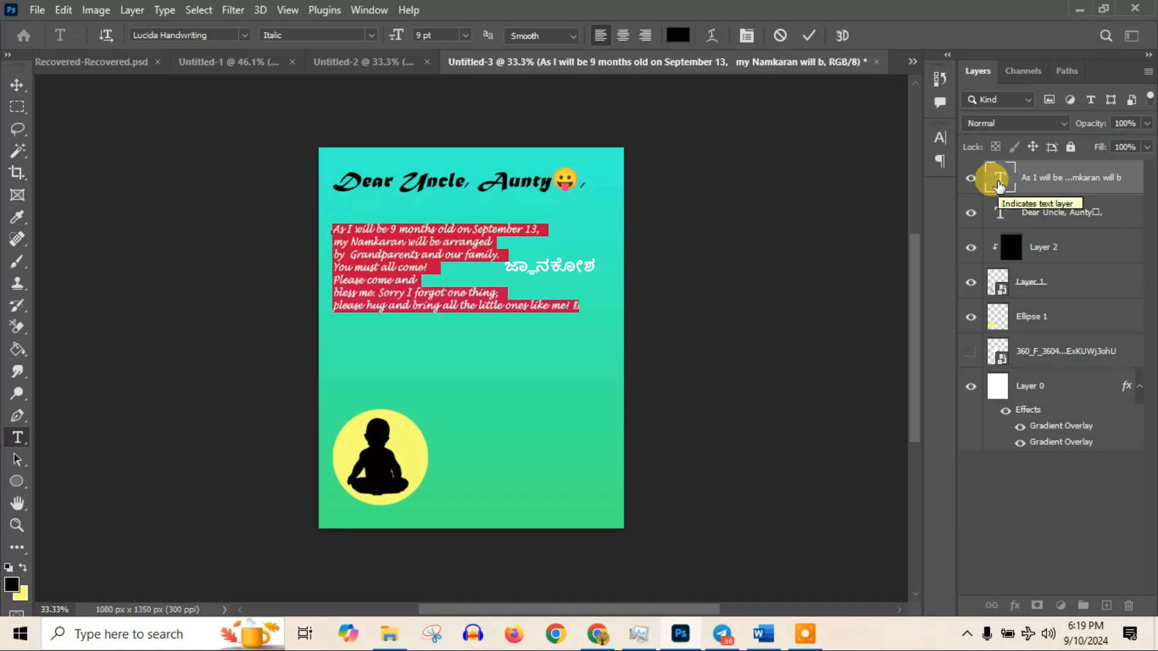
- Copy the event's date, timing and location lines from the Word document, return to Photoshop and finish editing the message text
{"action": "key", "text": "alt+Tab"}
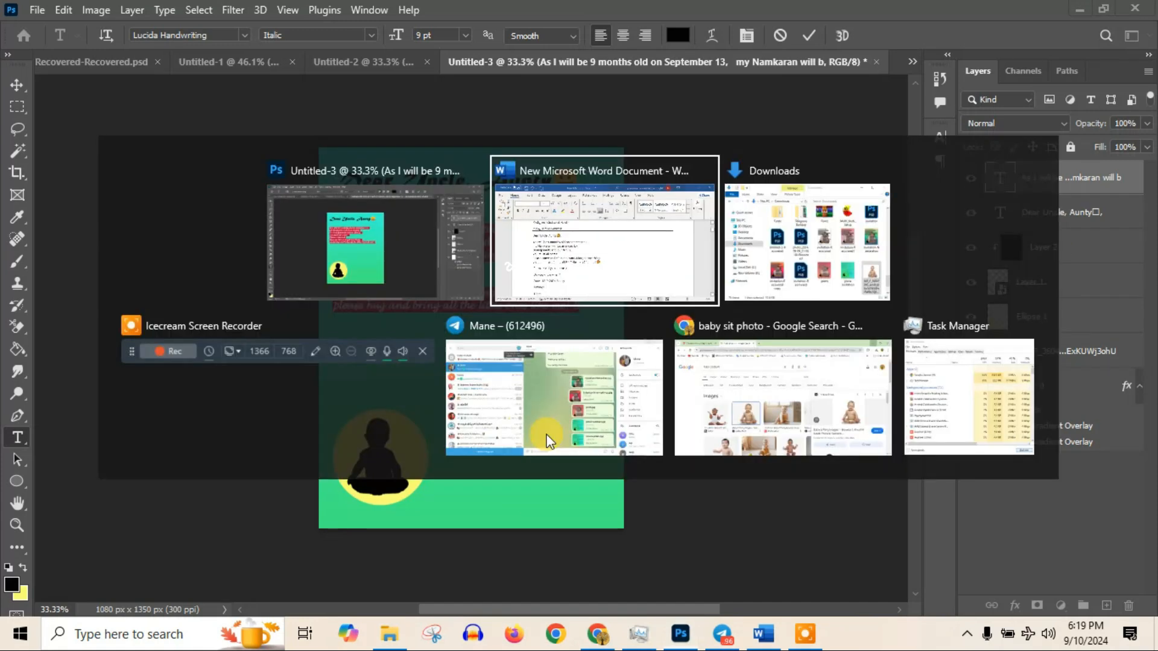
{"action": "scroll", "coordinate": [160, 238], "scroll_direction": "down", "scroll_amount": 3}
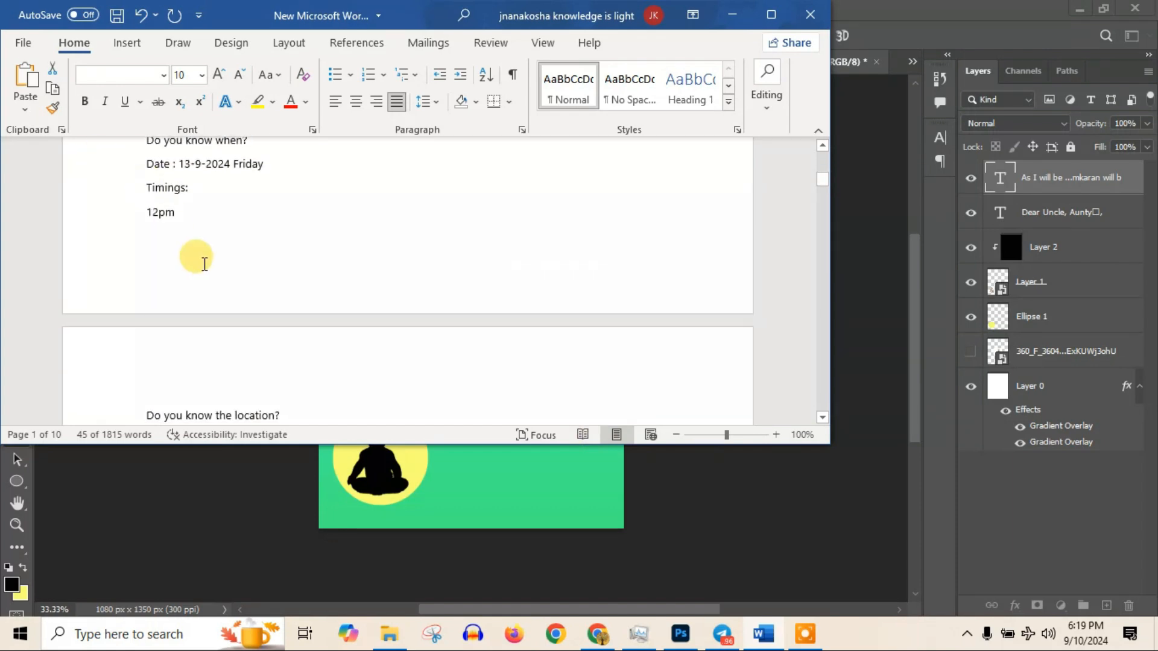
{"action": "scroll", "coordinate": [180, 241], "scroll_direction": "up", "scroll_amount": 3}
{"action": "left_click_drag", "start_coordinate": [145, 222], "coordinate": [299, 311]}
{"action": "key", "text": "alt+Tab"}
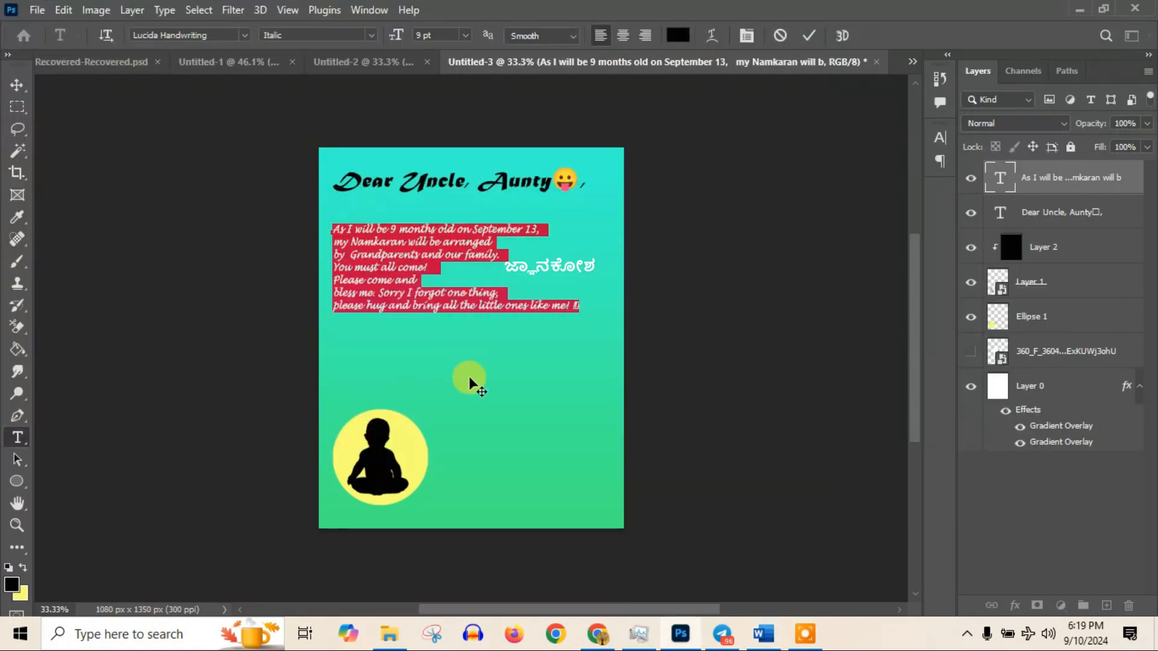
{"action": "left_click", "coordinate": [809, 36]}
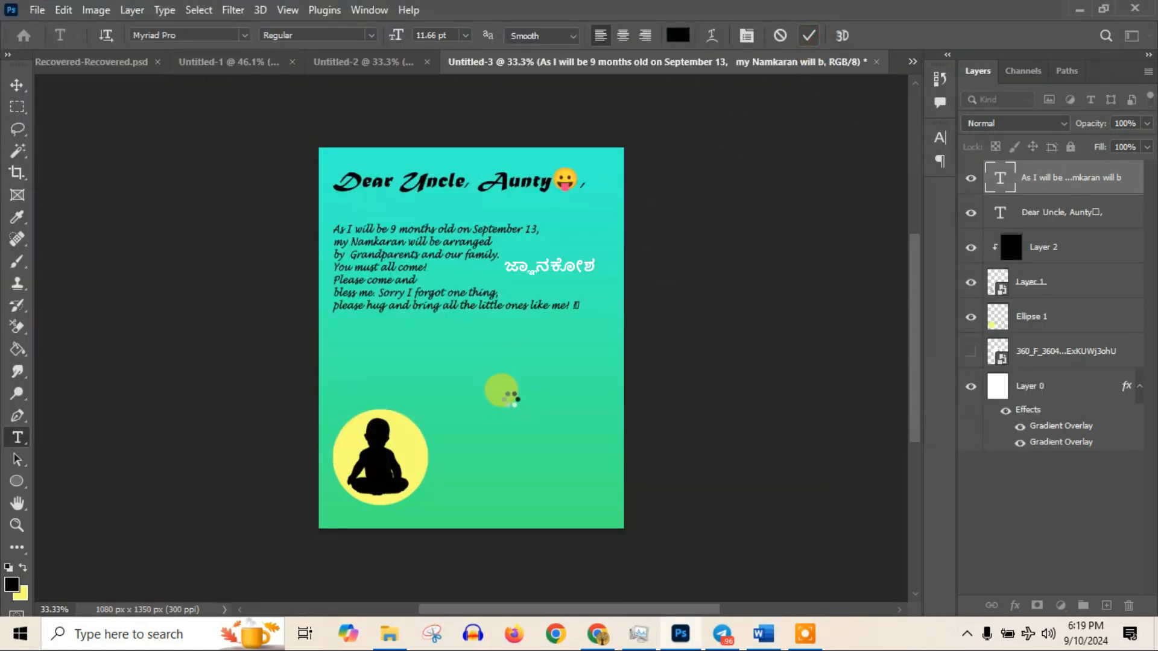
{"action": "key", "text": "ctrl+v"}
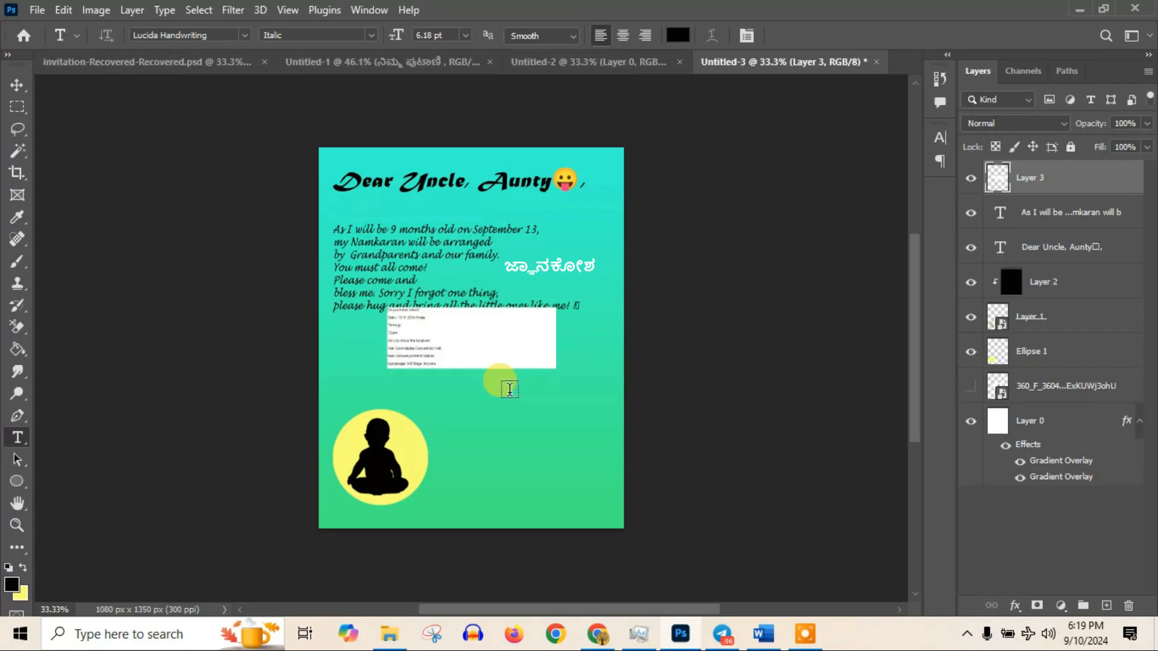
{"action": "left_click_drag", "start_coordinate": [411, 326], "coordinate": [477, 366]}
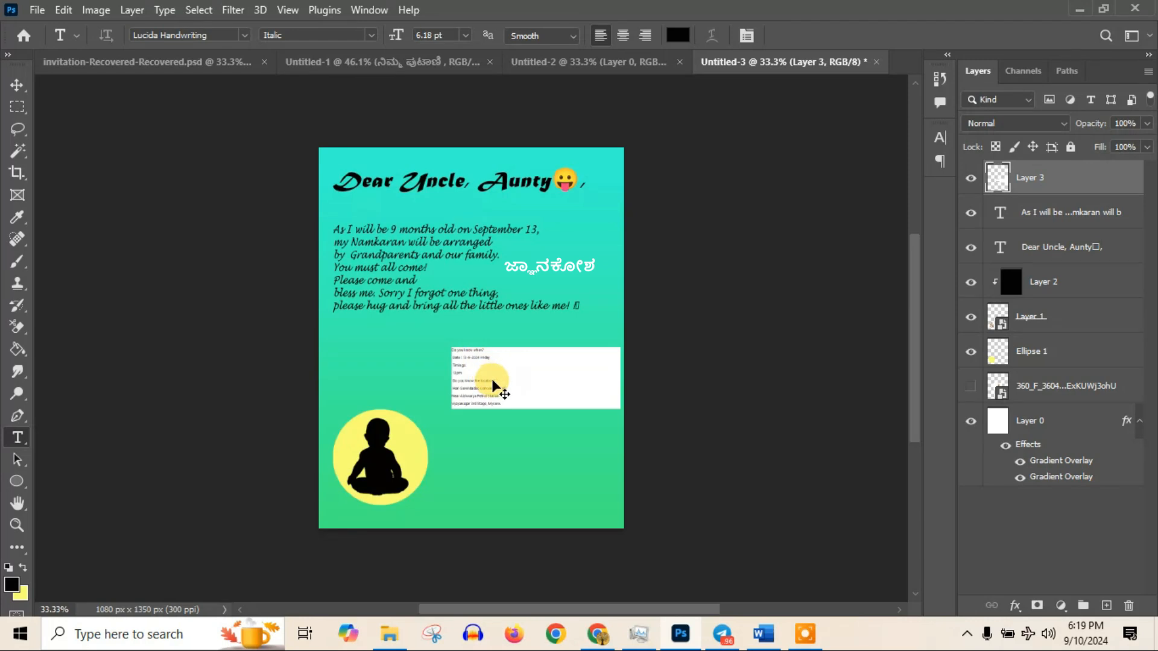
{"action": "key", "text": "ctrl+z"}
{"action": "key", "text": "ctrl+z"}
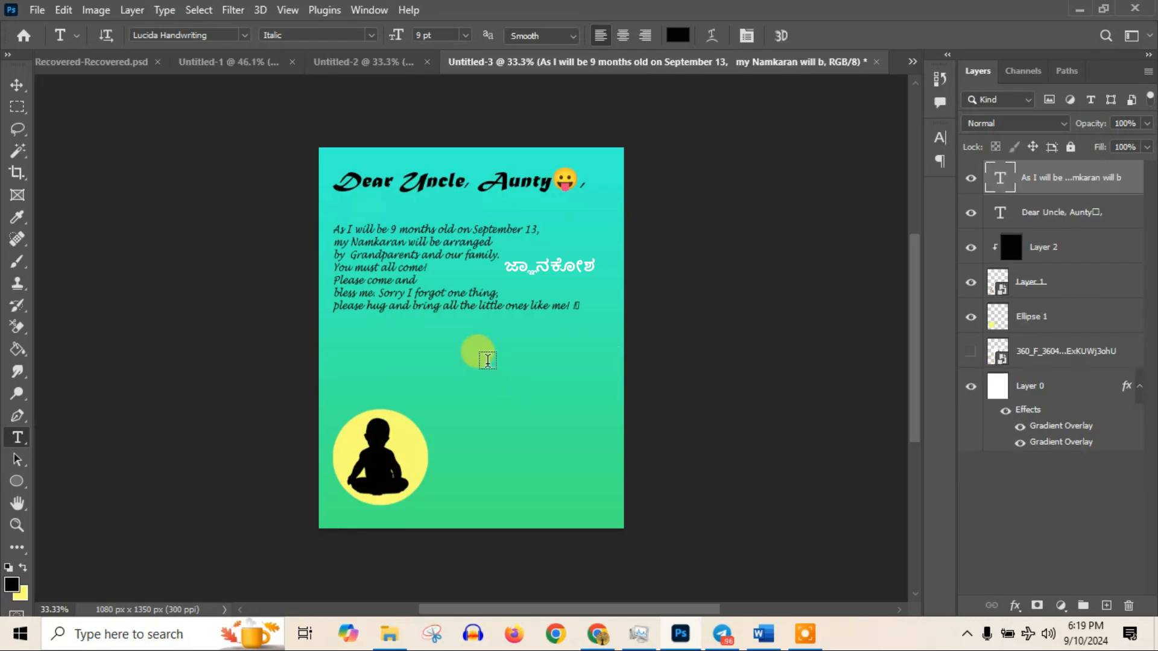
- Add the copied date, timing and location lines as a new text layer below the message, beside the baby silhouette
{"action": "left_click", "coordinate": [487, 361]}
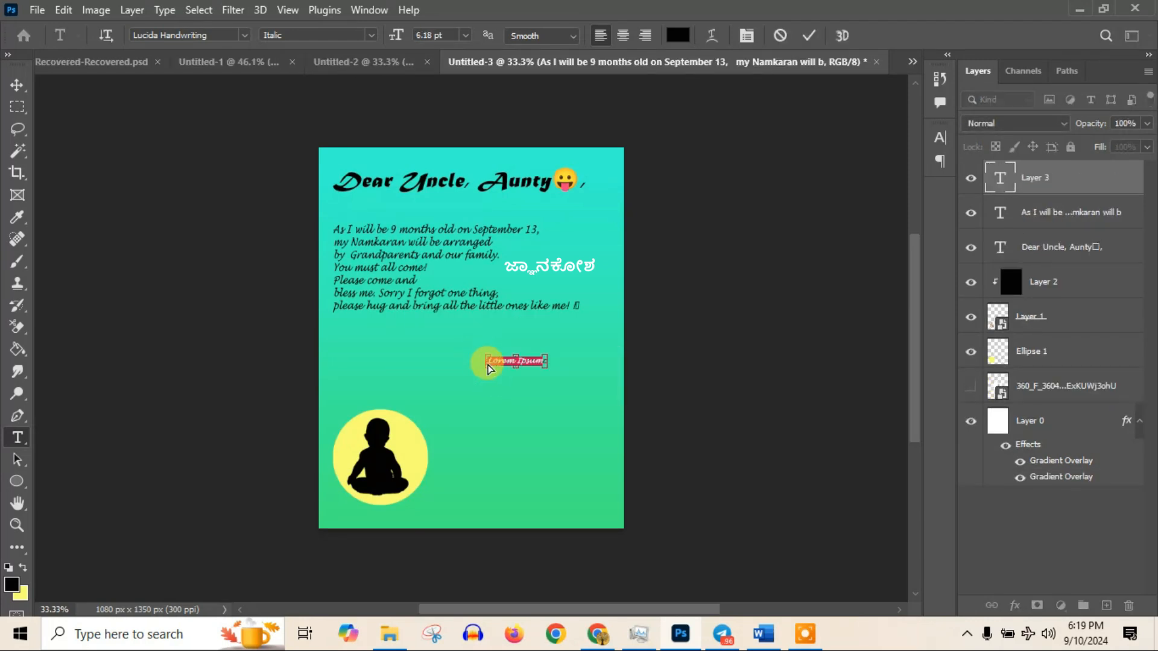
{"action": "key", "text": "ctrl+v"}
{"action": "left_click_drag", "start_coordinate": [507, 364], "coordinate": [473, 346]}
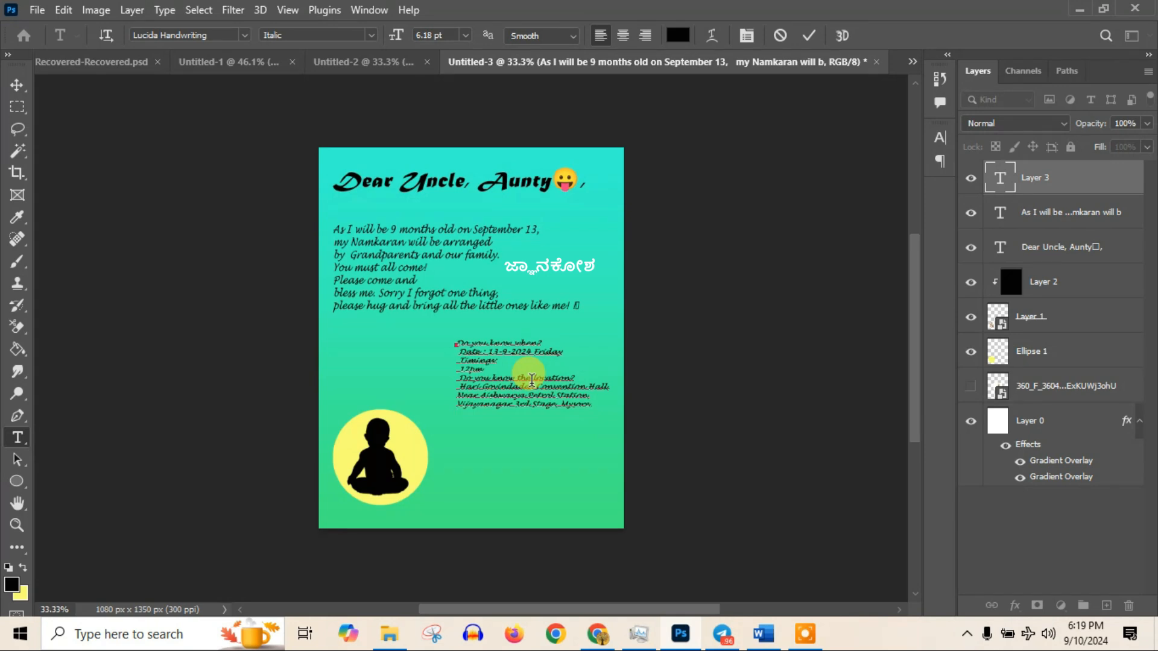
{"action": "key", "text": "ctrl+a"}
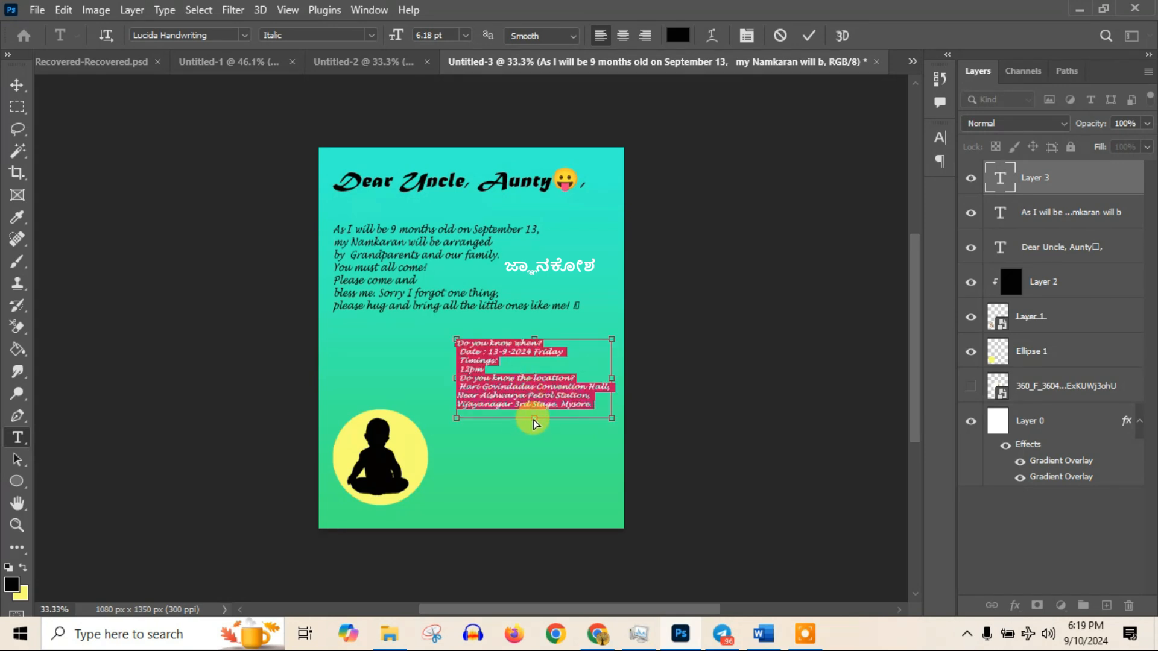
{"action": "double_click", "coordinate": [993, 183]}
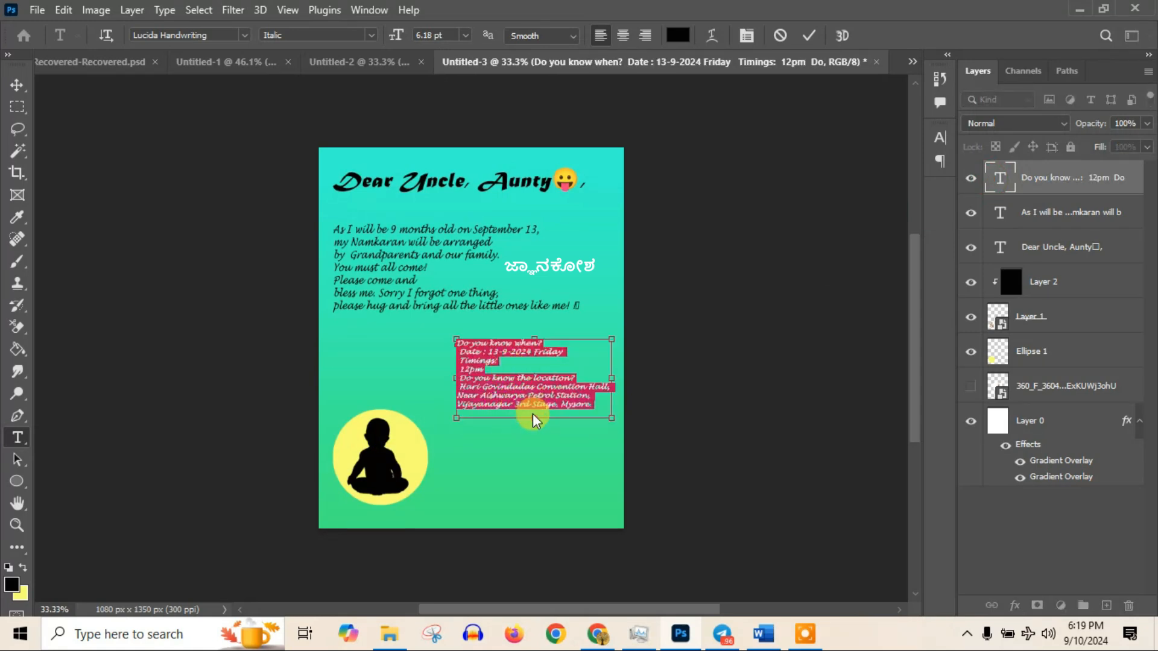
{"action": "left_click_drag", "start_coordinate": [534, 418], "coordinate": [534, 440]}
{"action": "left_click", "coordinate": [533, 416]}
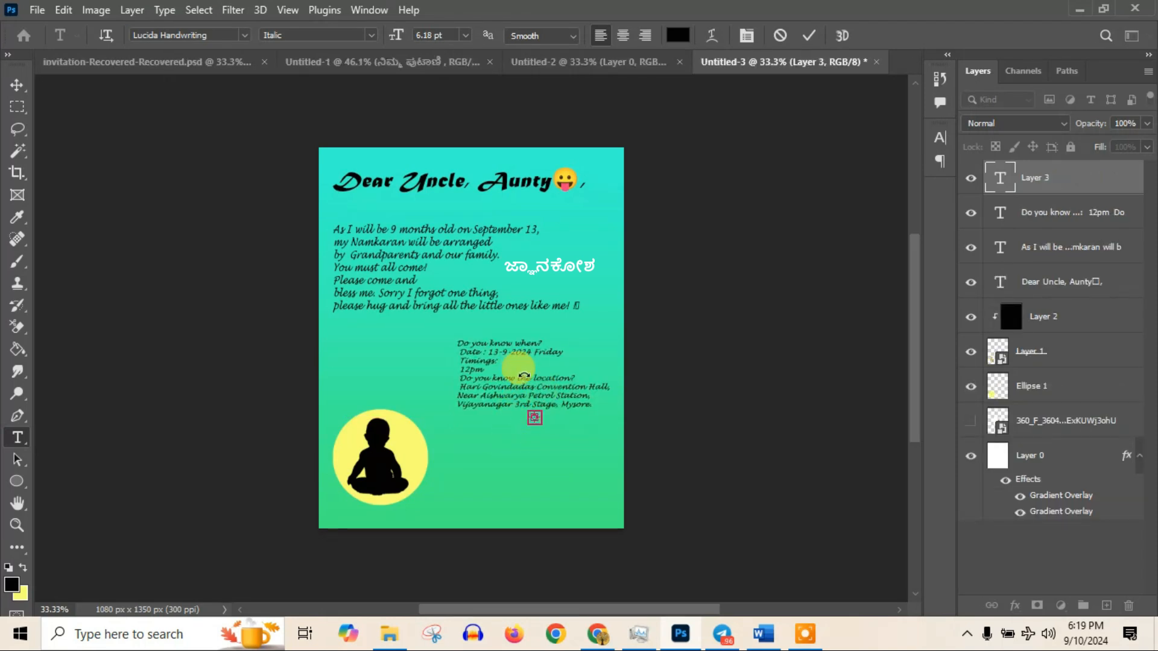
{"action": "left_click", "coordinate": [1057, 175]}
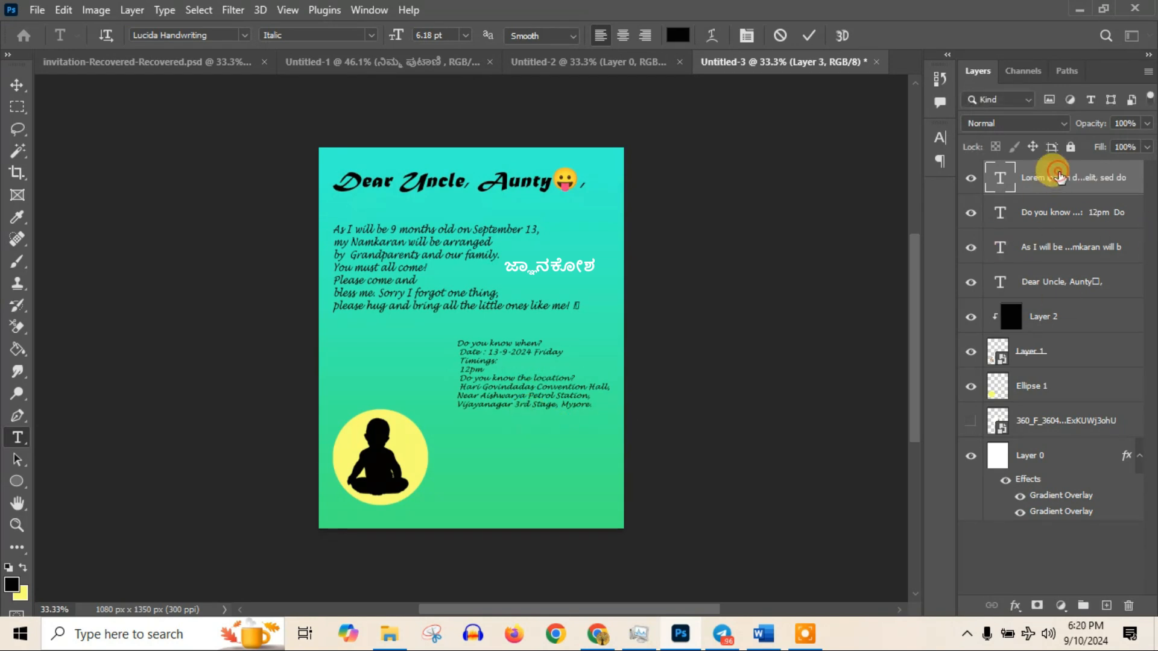
{"action": "double_click", "coordinate": [538, 382]}
- Stretch the event details text downward to a font size of 8.31 pt
{"action": "double_click", "coordinate": [1001, 182]}
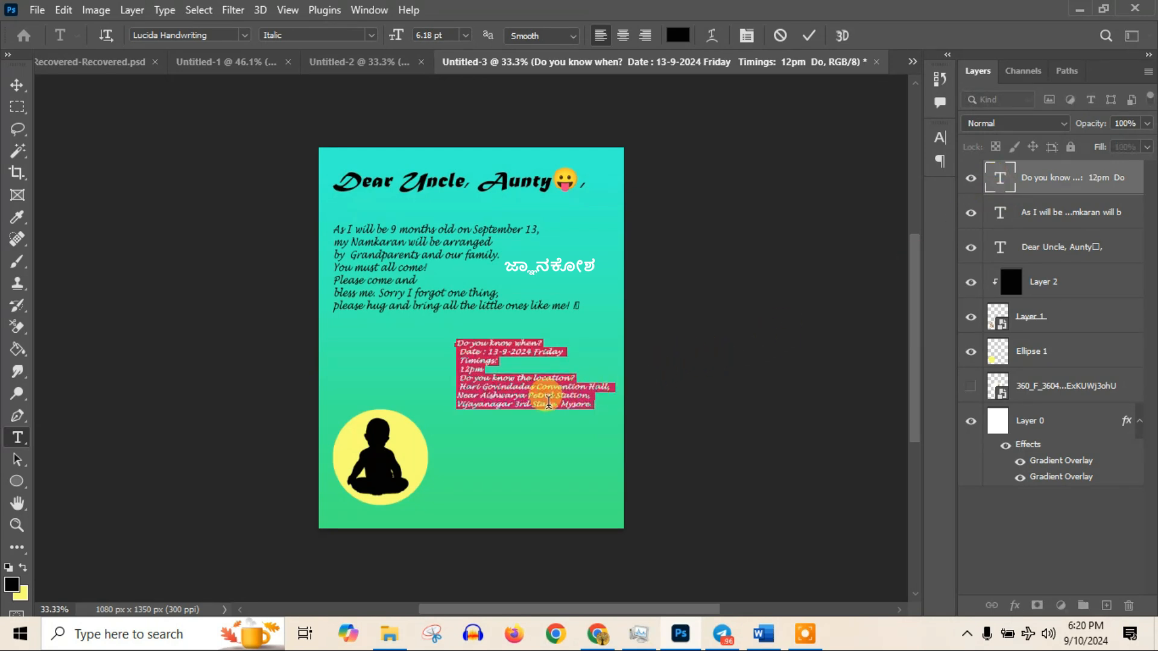
{"action": "key", "text": "ctrl"}
{"action": "left_click_drag", "start_coordinate": [537, 421], "coordinate": [530, 444]}
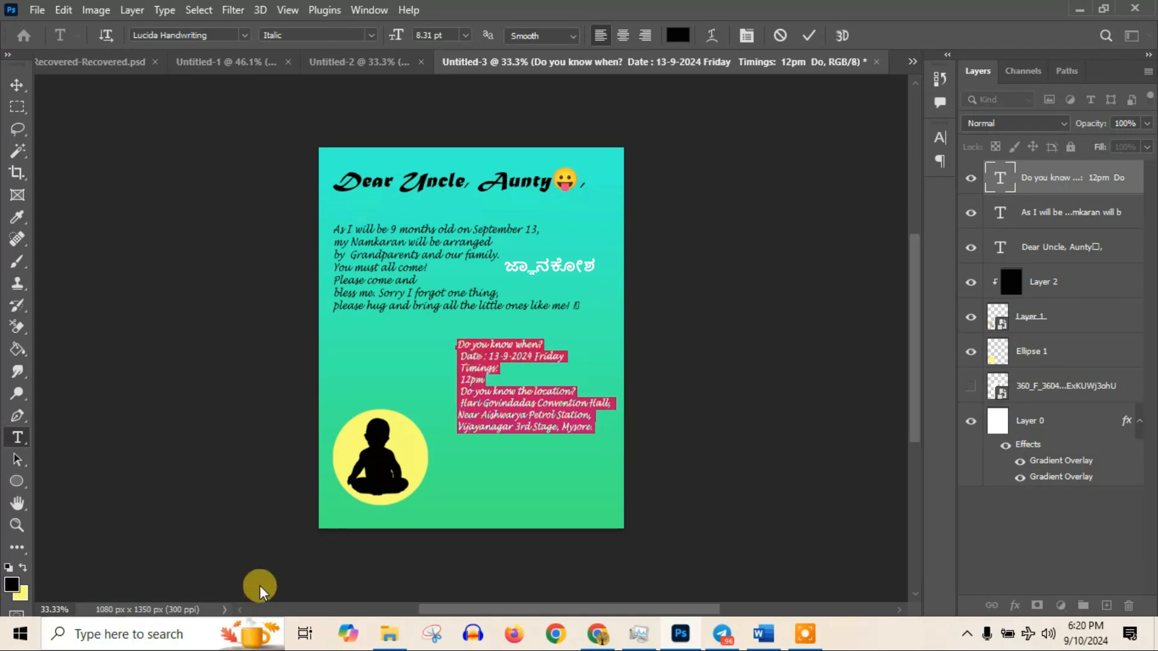
- Finish the event details text, set the Ellipse tool to Path mode and check the curved text in the Untitled-1 design
{"action": "left_click", "coordinate": [373, 443]}
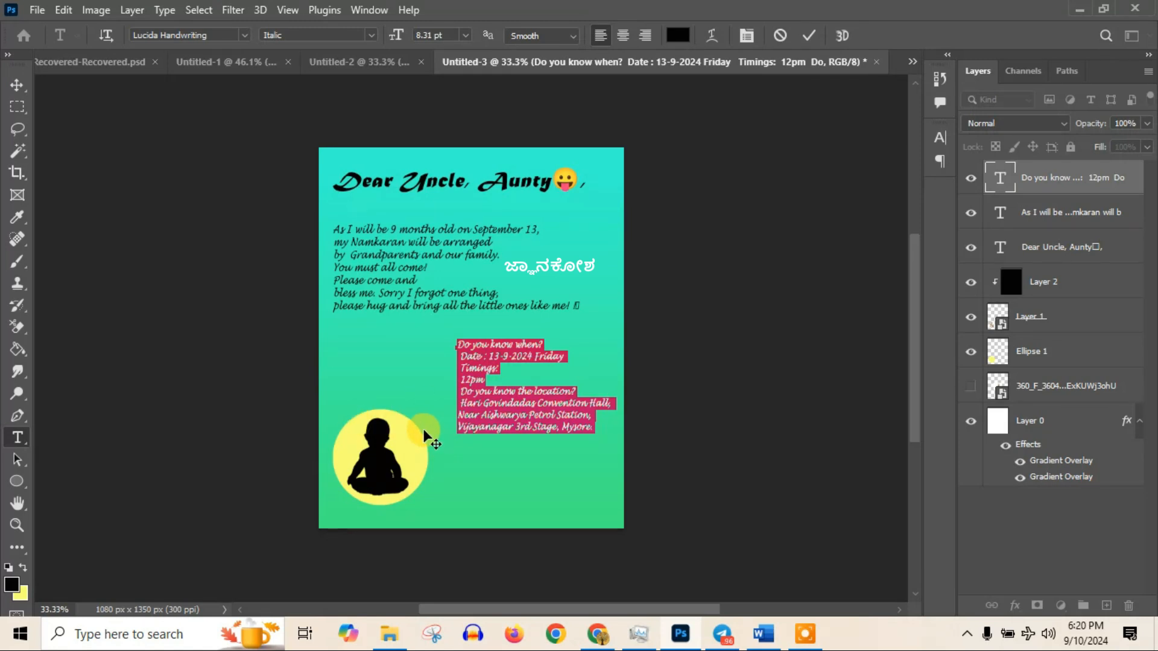
{"action": "left_click", "coordinate": [16, 484]}
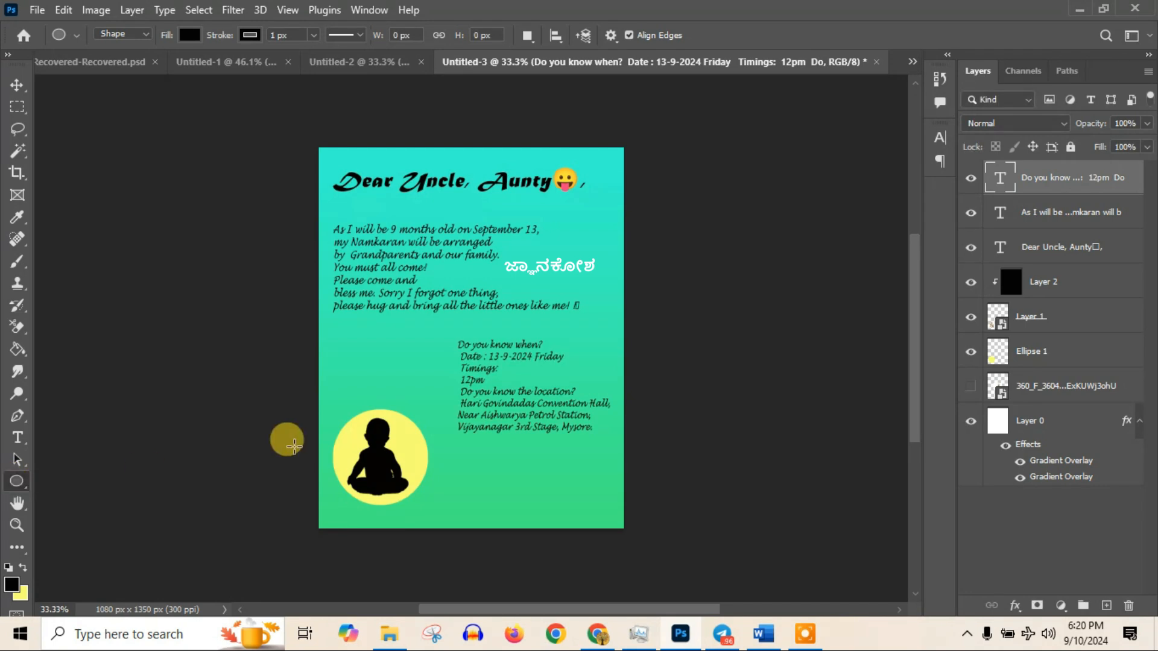
{"action": "left_click", "coordinate": [142, 35]}
{"action": "left_click", "coordinate": [115, 63]}
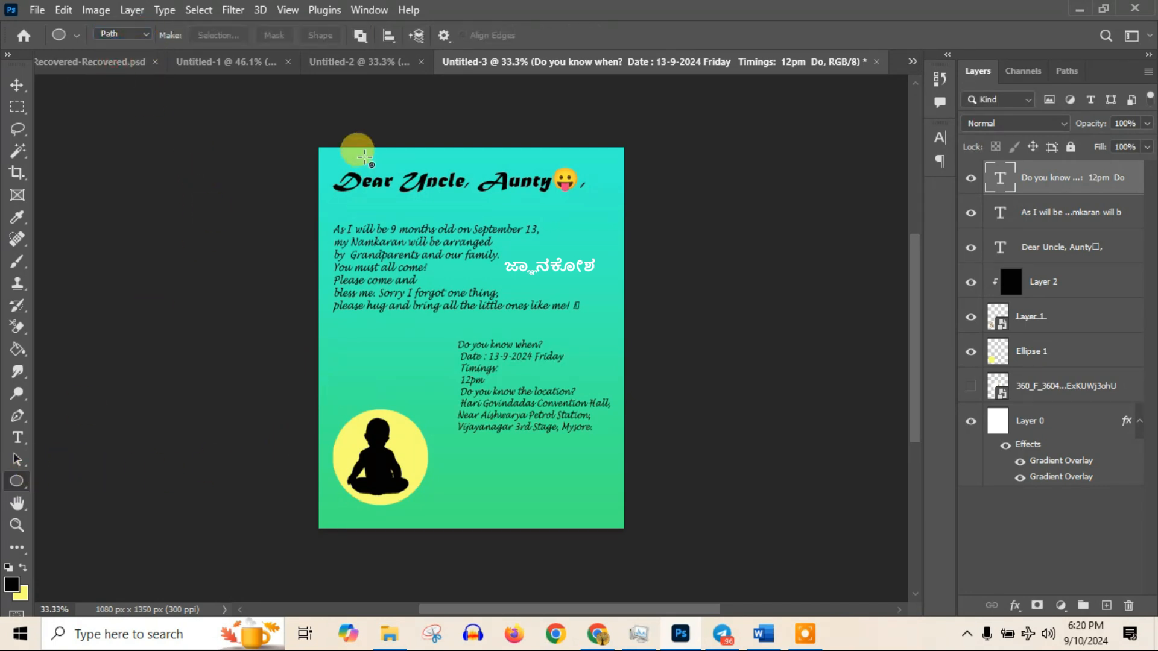
{"action": "left_click", "coordinate": [233, 64]}
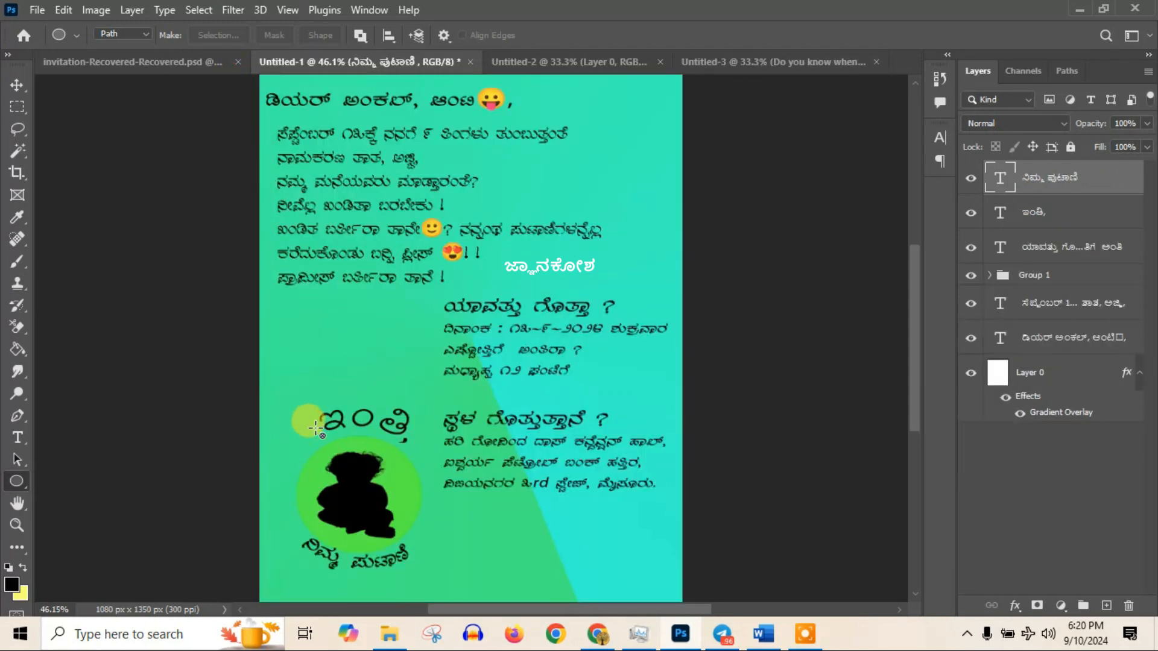
{"action": "left_click", "coordinate": [736, 62]}
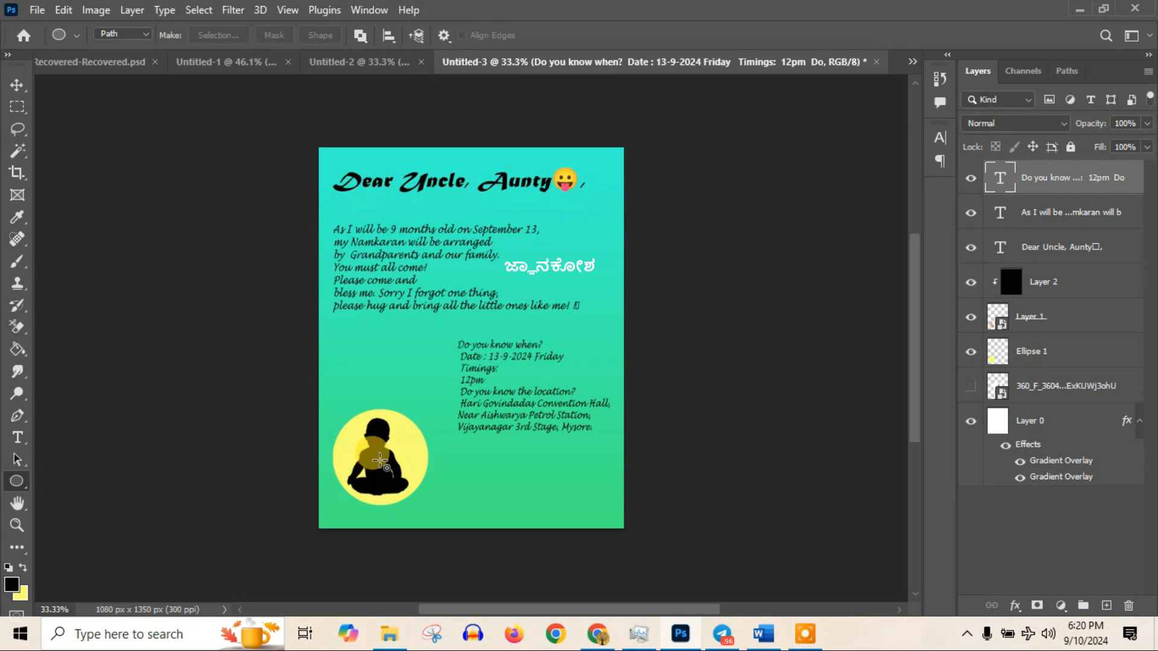
- Draw a circular path from the centre of the baby silhouette and enlarge it to about the size of the yellow circle
{"action": "left_click", "coordinate": [23, 490]}
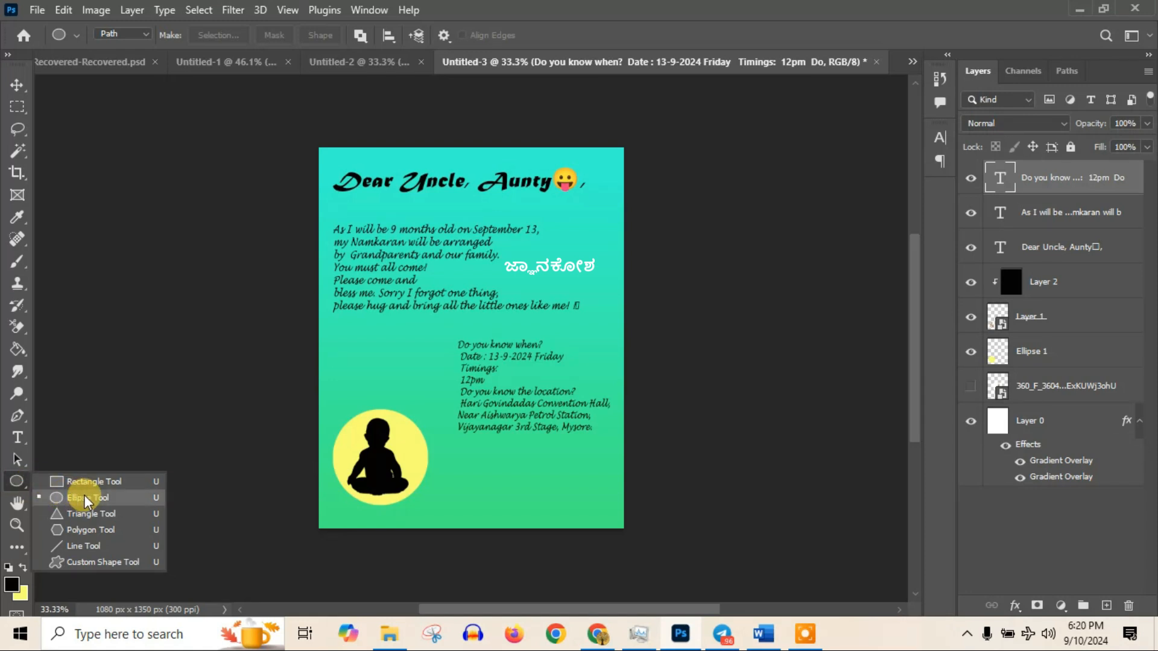
{"action": "left_click", "coordinate": [85, 496]}
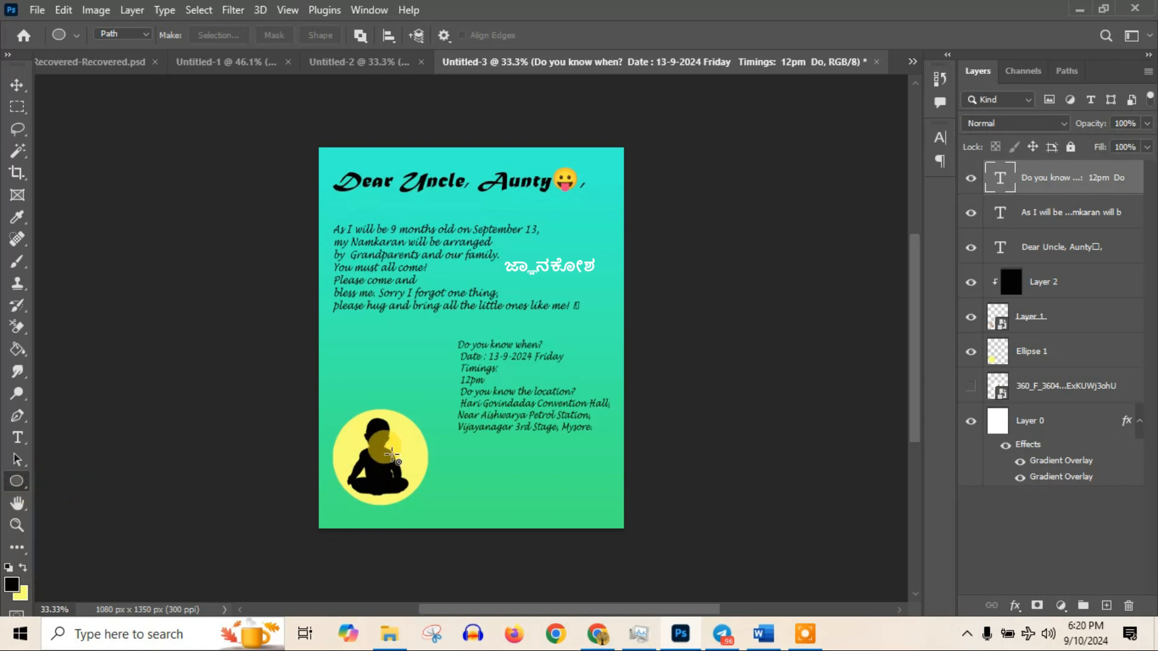
{"action": "left_click_drag", "start_coordinate": [377, 458], "coordinate": [381, 408]}
{"action": "key", "text": "ctrl+t"}
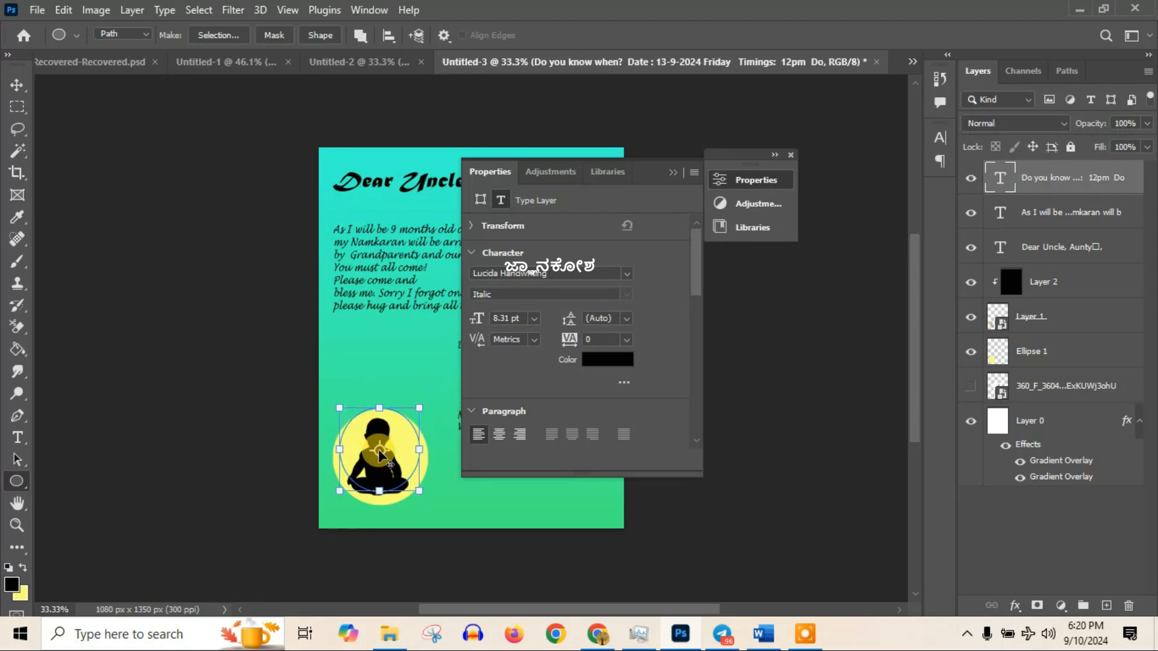
{"action": "left_click_drag", "start_coordinate": [419, 491], "coordinate": [426, 498]}
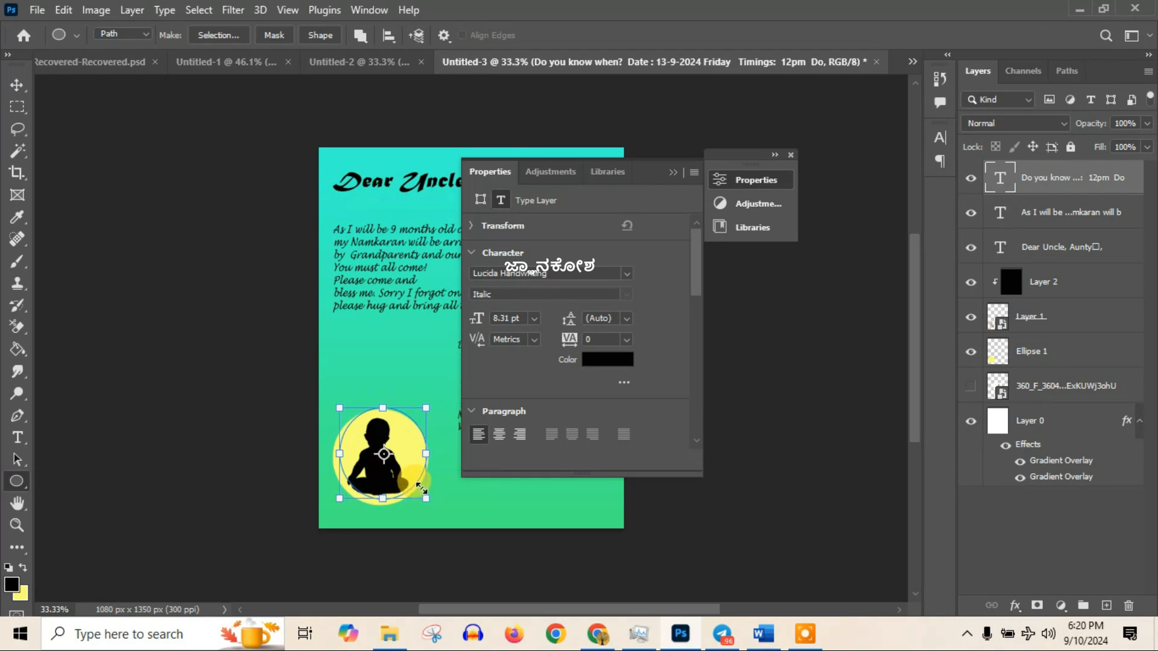
{"action": "left_click", "coordinate": [380, 438]}
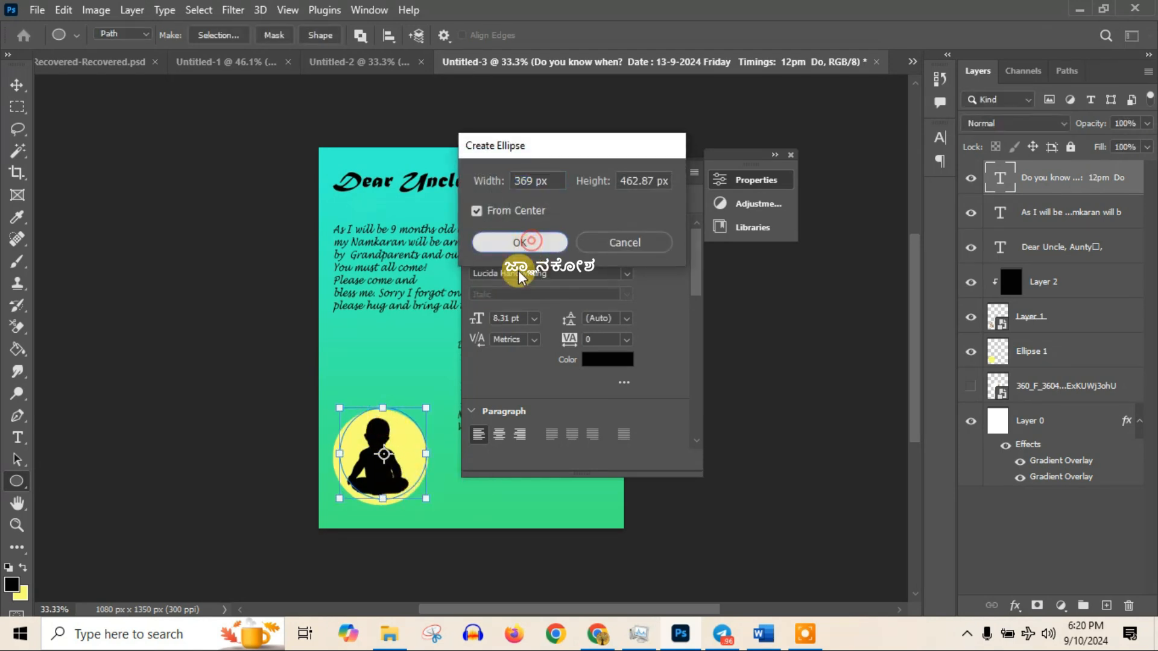
{"action": "left_click", "coordinate": [520, 243]}
{"action": "key", "text": "ctrl+z"}
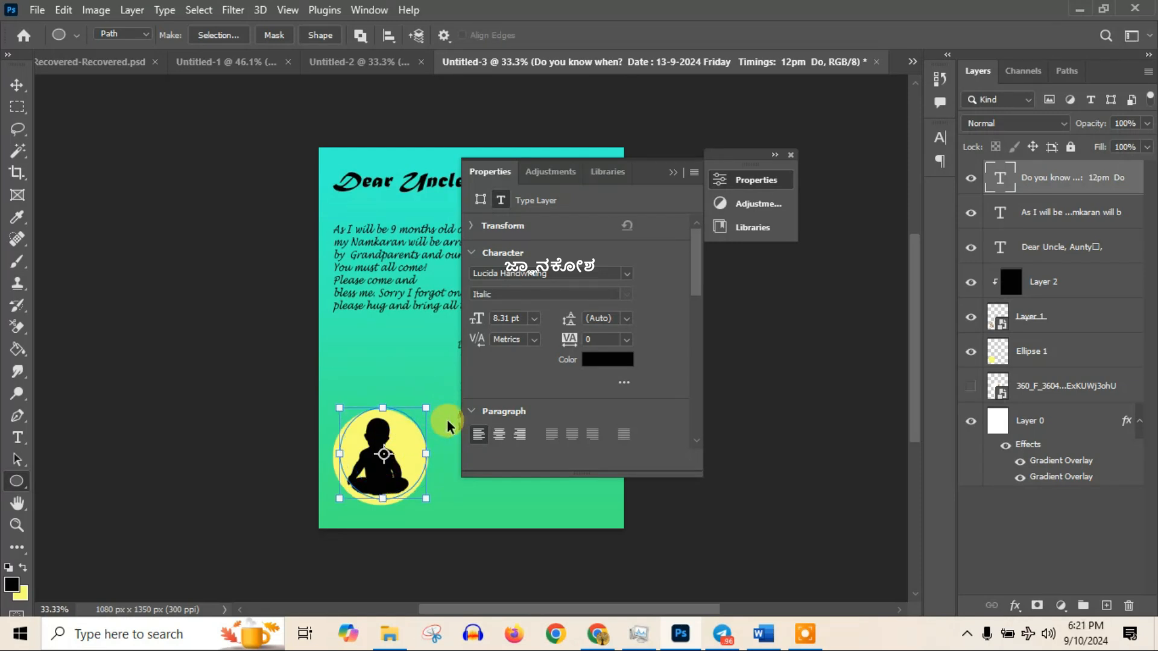
{"action": "left_click_drag", "start_coordinate": [429, 502], "coordinate": [440, 509]}
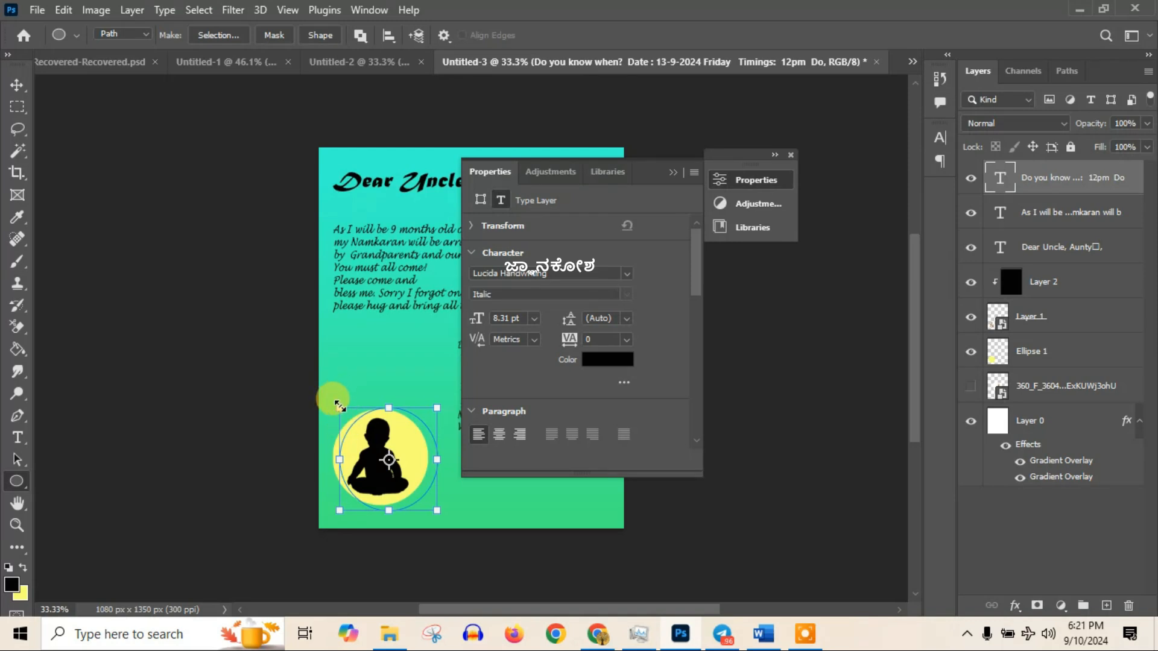
- Try to move the circular path onto the yellow circle, and undo the accidental shift of the event details text
{"action": "left_click_drag", "start_coordinate": [382, 433], "coordinate": [369, 434]}
{"action": "key", "text": "ctrl+z"}
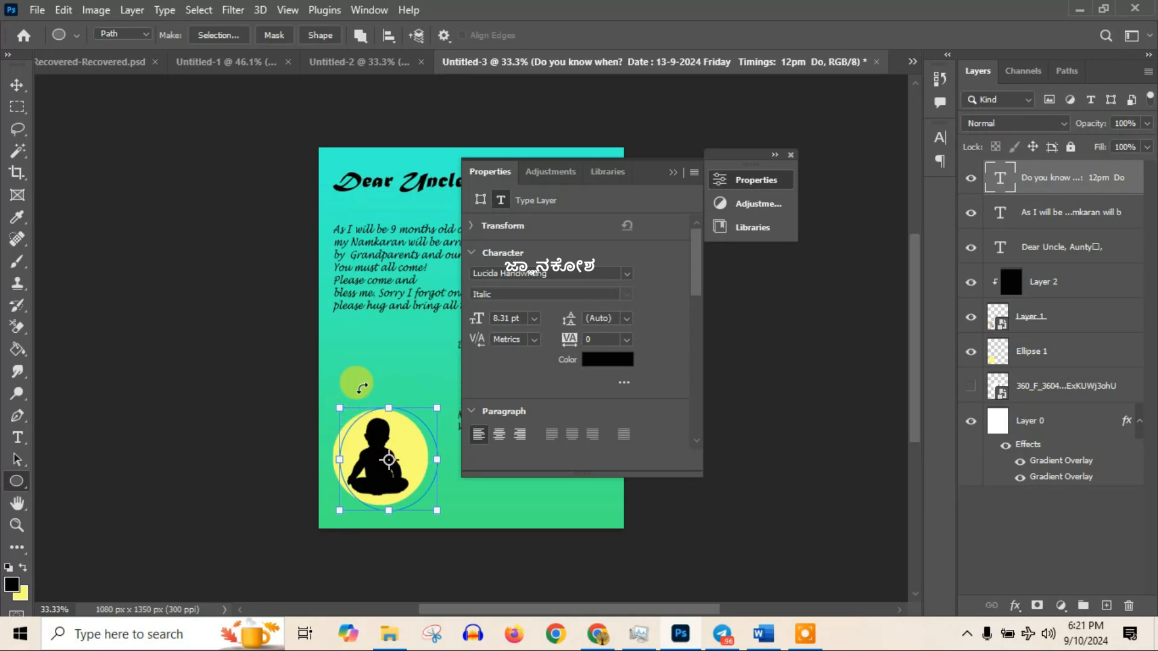
{"action": "left_click", "coordinate": [17, 90]}
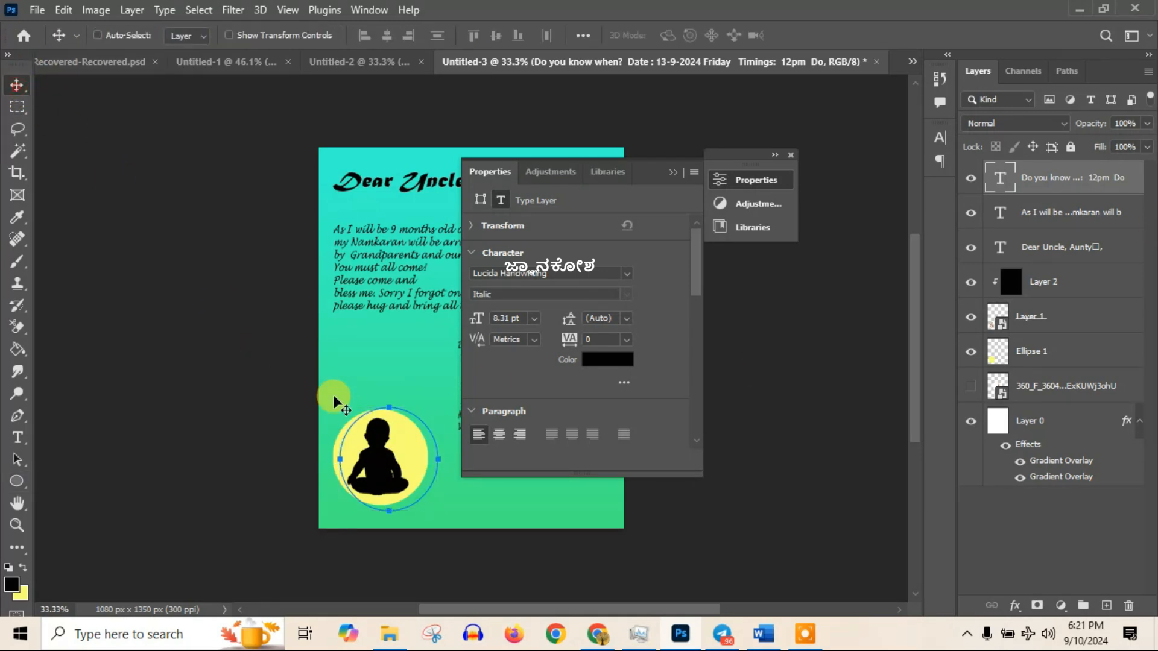
{"action": "mouse_move", "coordinate": [362, 429]}
{"action": "left_mouse_down"}
{"action": "mouse_move", "coordinate": [341, 428]}
{"action": "mouse_move", "coordinate": [366, 426]}
{"action": "left_mouse_up"}
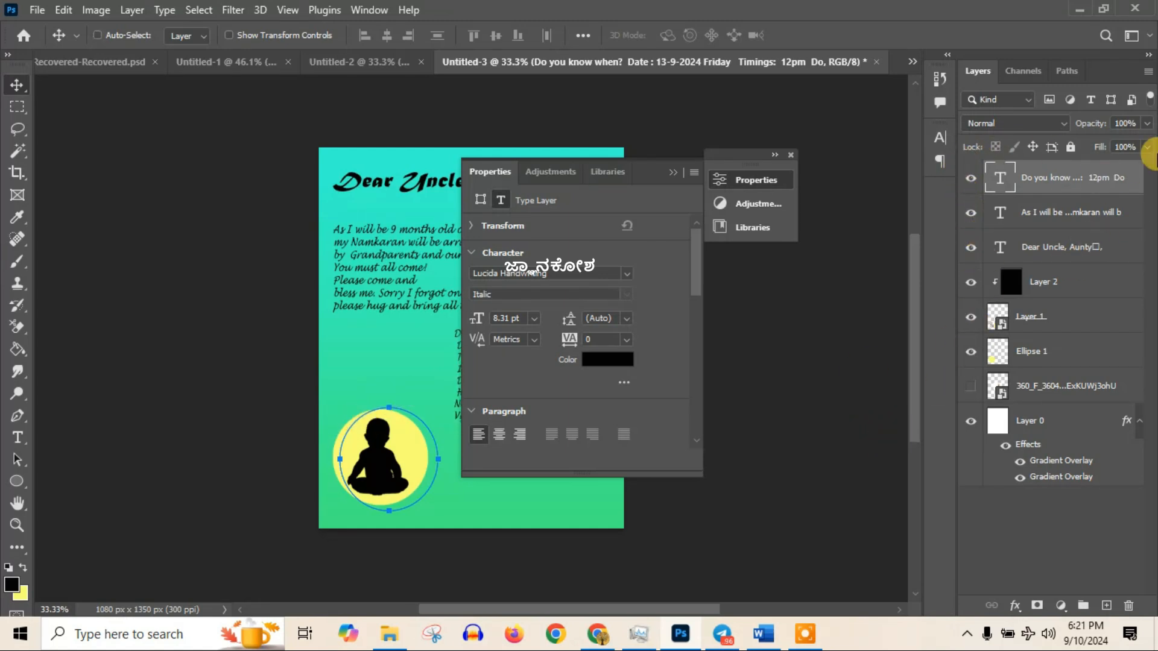
{"action": "left_click", "coordinate": [790, 155]}
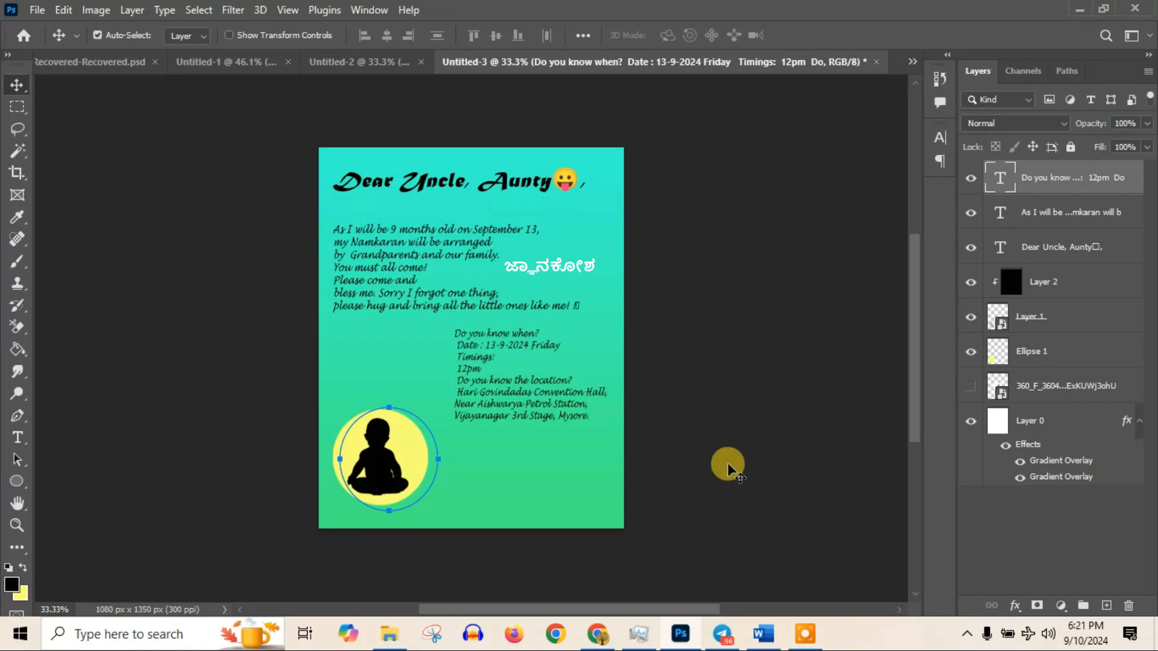
{"action": "key", "text": "ctrl+z"}
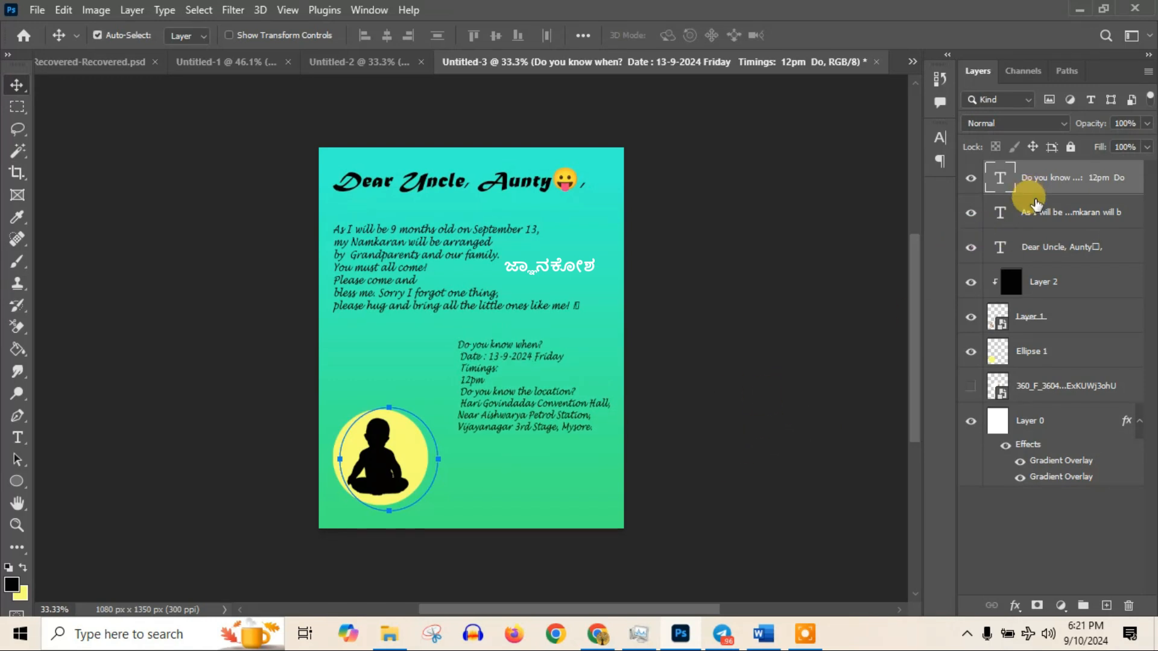
- Add a new layer and adjust the circular path to fit around the yellow circle
{"action": "key", "text": "ctrl+shift+n"}
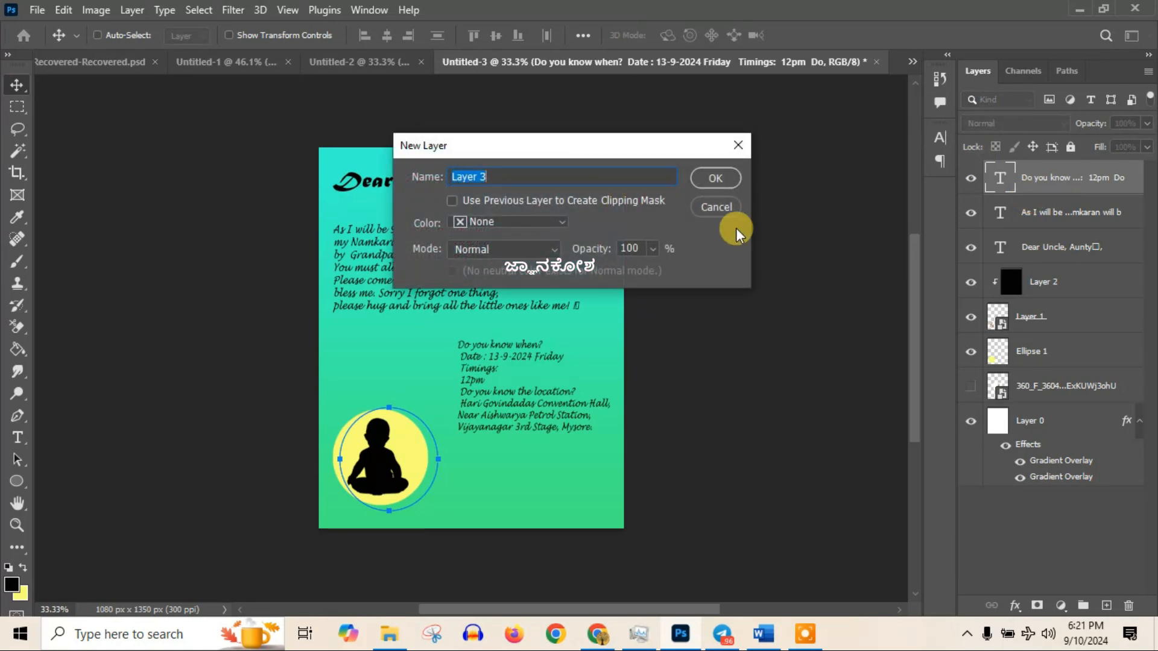
{"action": "left_click", "coordinate": [715, 178]}
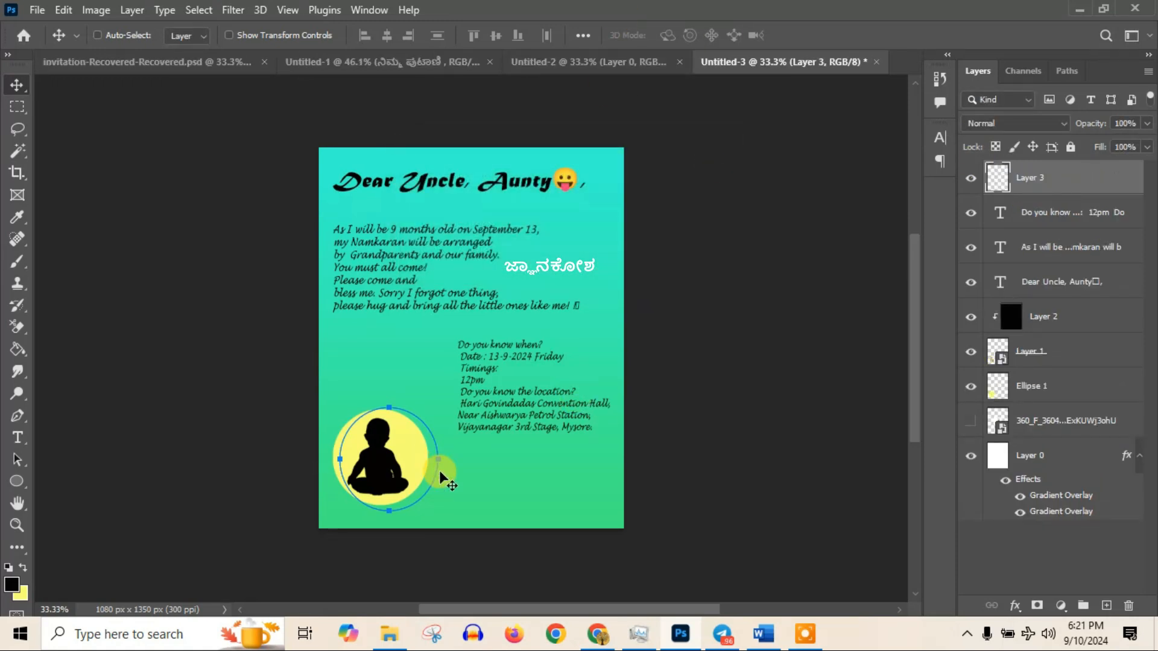
{"action": "key", "text": "Delete"}
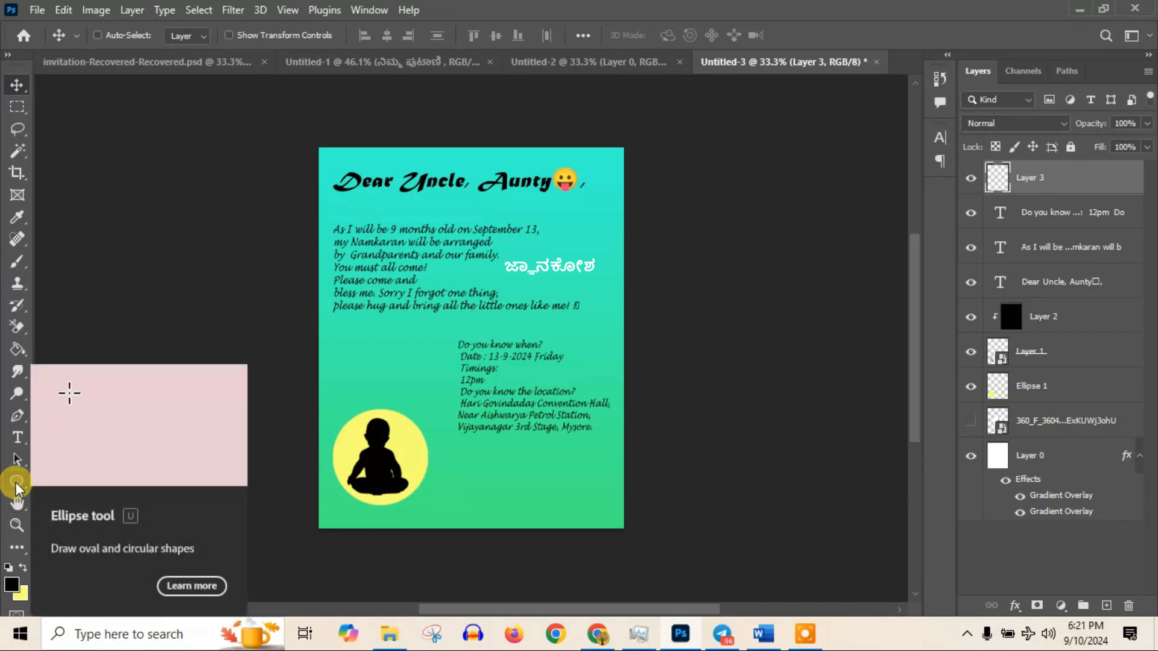
{"action": "left_click", "coordinate": [16, 481]}
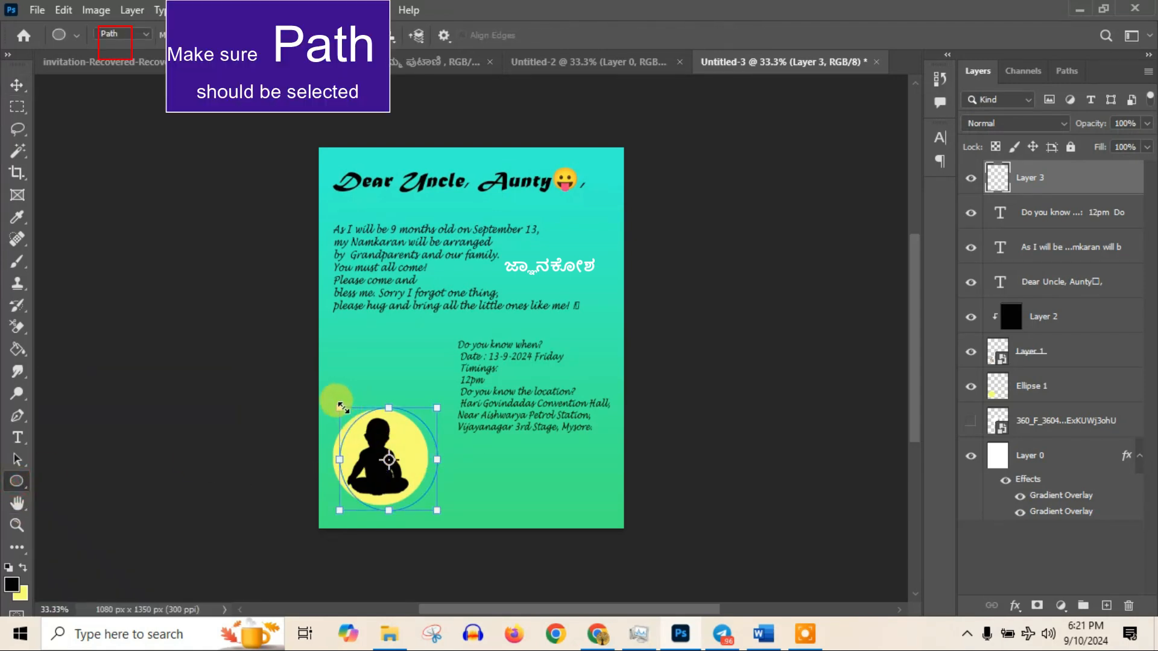
{"action": "left_click_drag", "start_coordinate": [338, 408], "coordinate": [385, 408]}
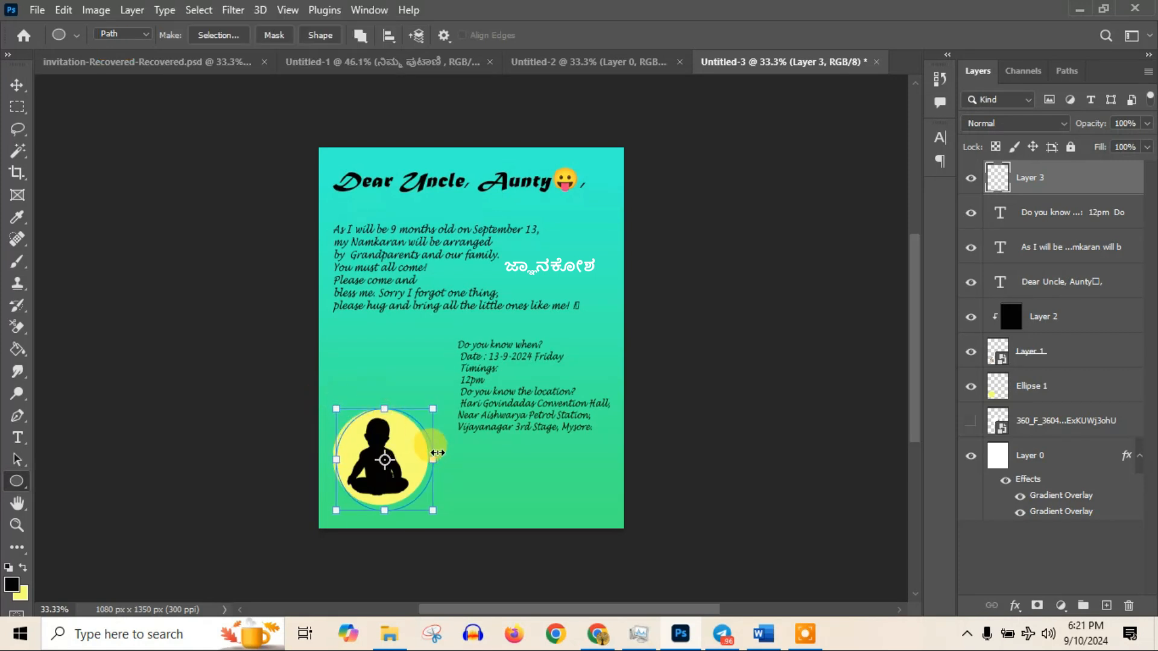
{"action": "left_click_drag", "start_coordinate": [429, 459], "coordinate": [426, 459]}
{"action": "left_click_drag", "start_coordinate": [338, 459], "coordinate": [331, 455]}
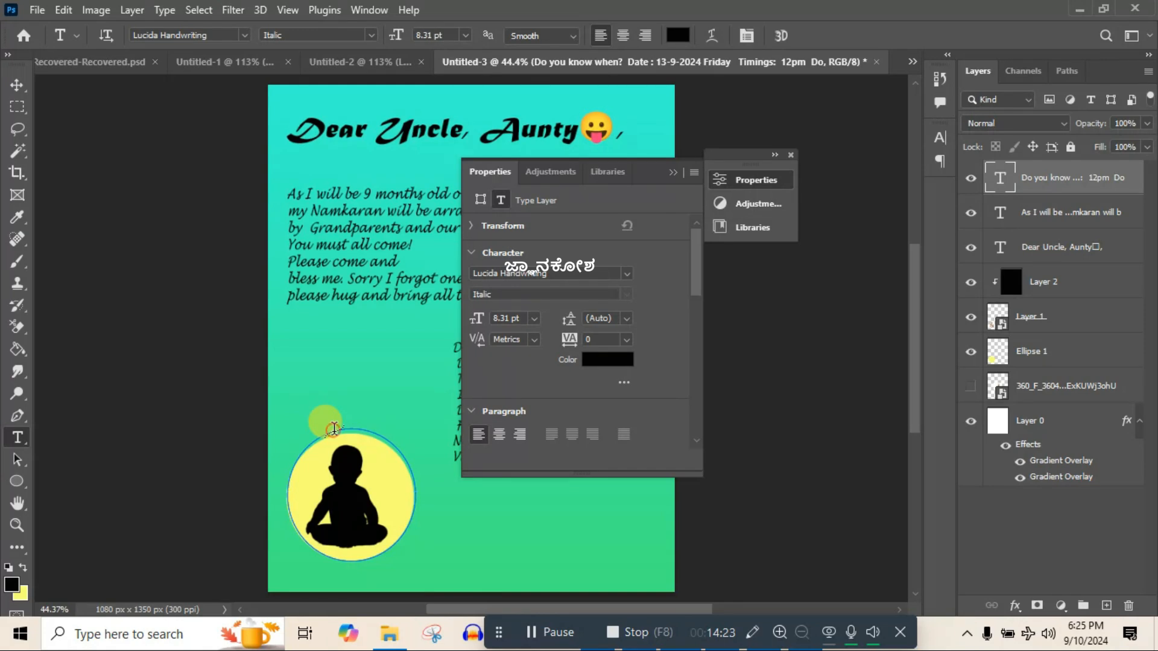
- Add 15 pt text along the circular path reading "yout little childs" followed by the child's name
{"action": "left_click", "coordinate": [334, 428]}
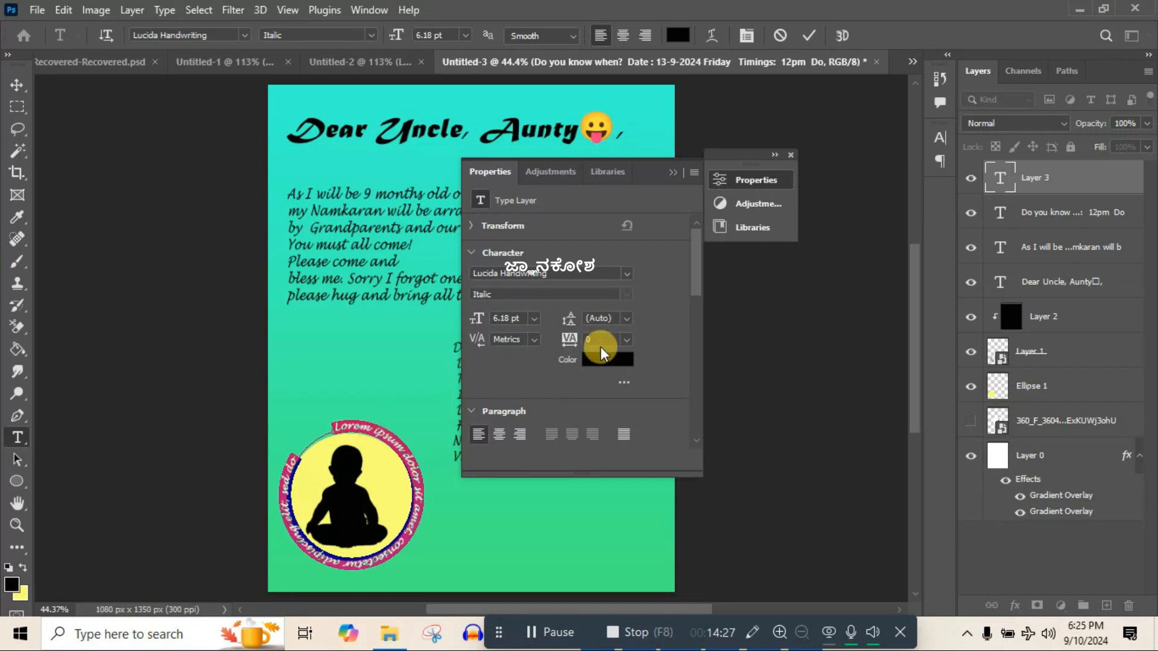
{"action": "left_click_drag", "start_coordinate": [474, 321], "coordinate": [485, 324]}
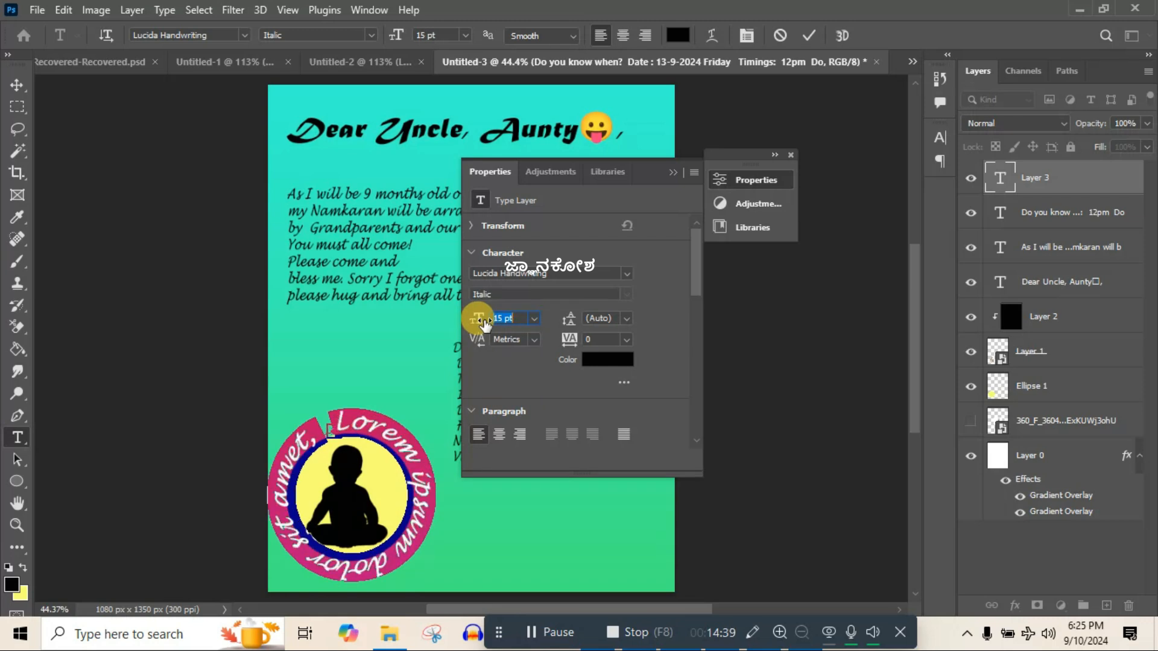
{"action": "left_click_drag", "start_coordinate": [485, 323], "coordinate": [485, 324]}
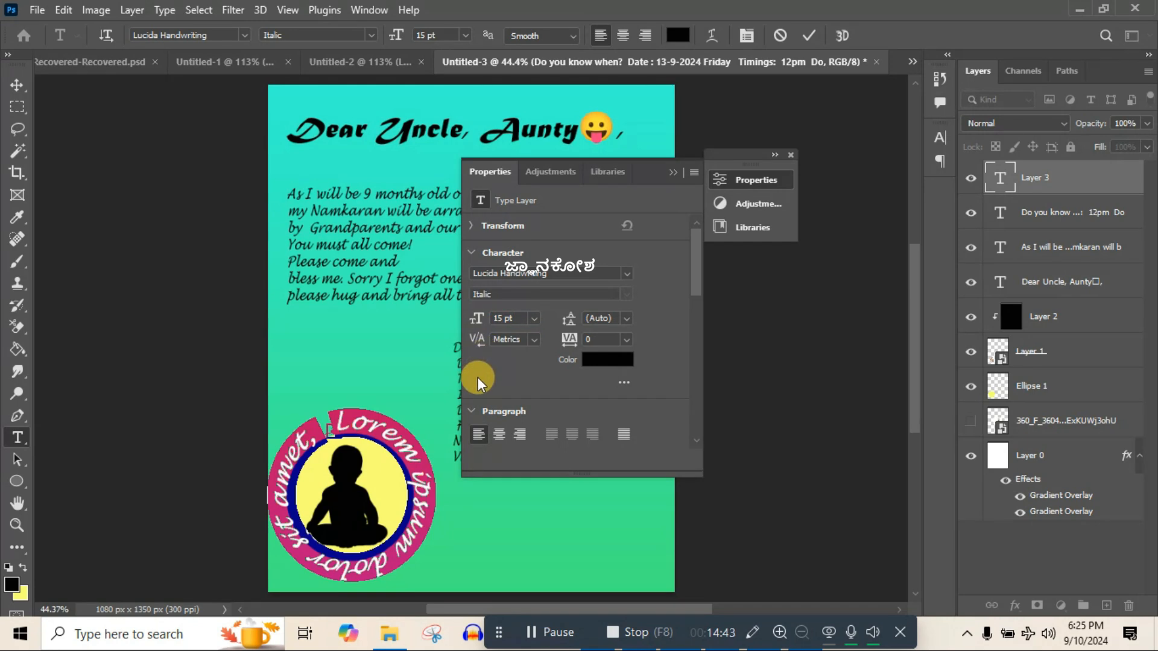
{"action": "type", "text": "your"}
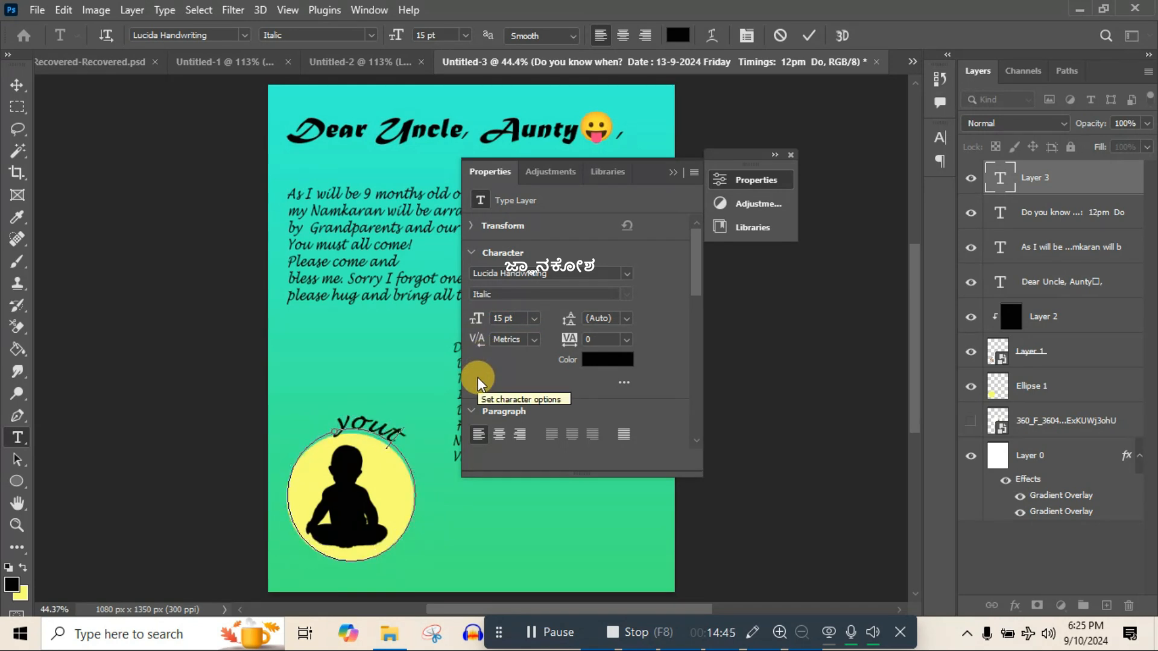
{"action": "type", "text": " little"}
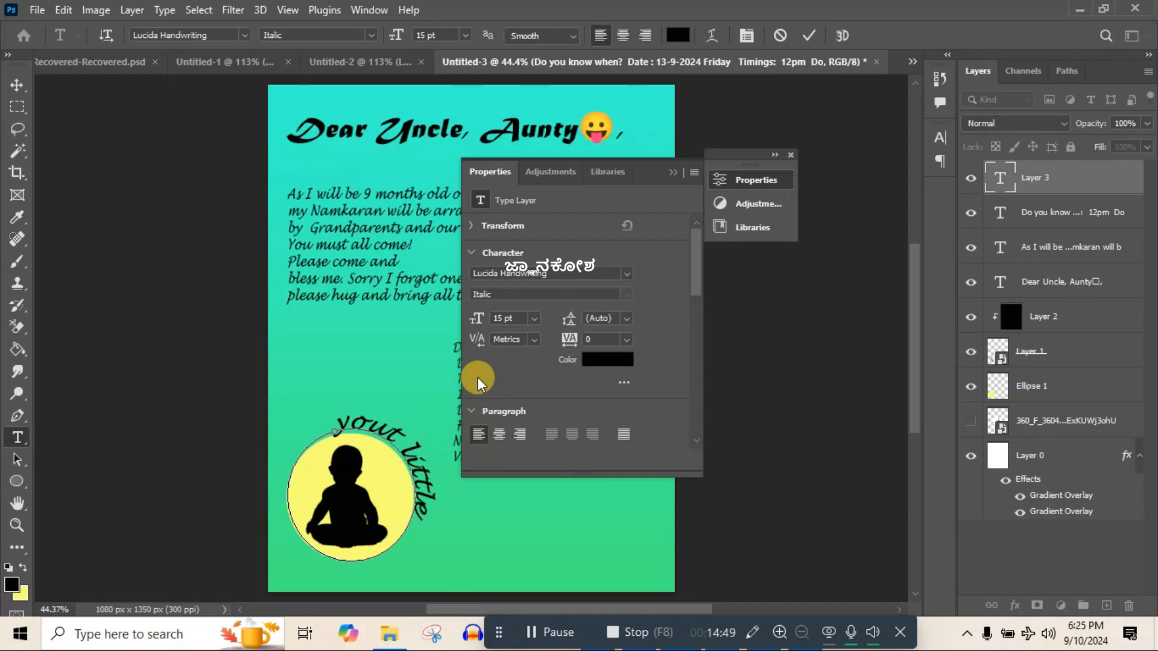
{"action": "type", "text": " child's ganesh"}
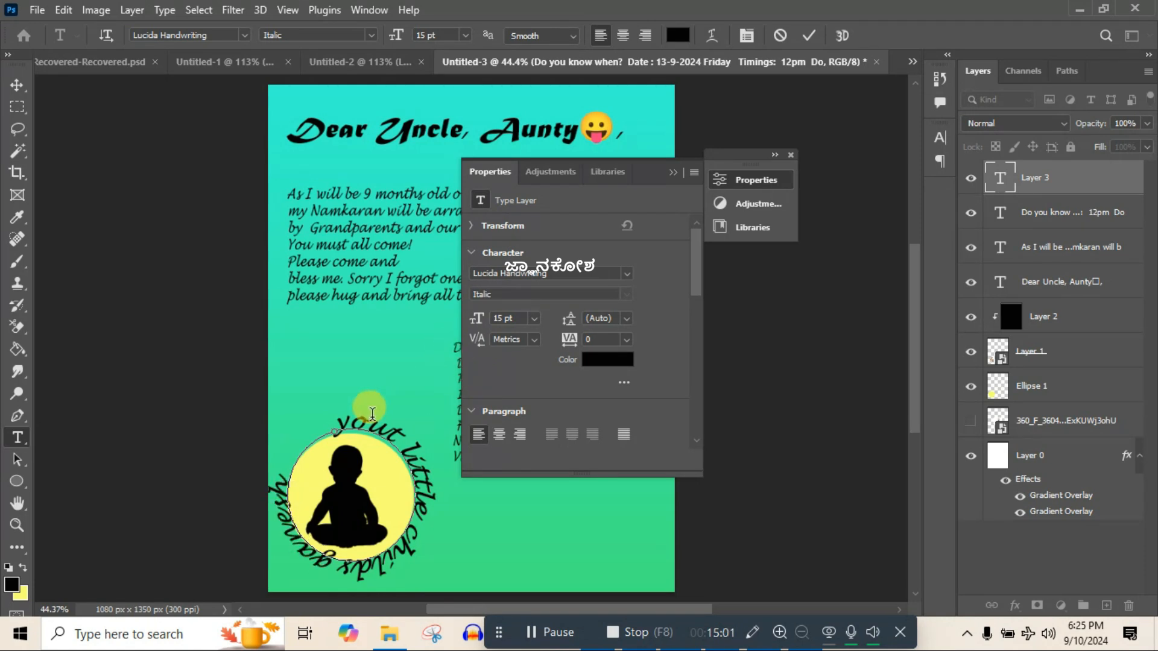
- Shift the curved text's starting point slightly back along the circular path, keeping the lettering outside the yellow circle
{"action": "key", "text": "ctrl"}
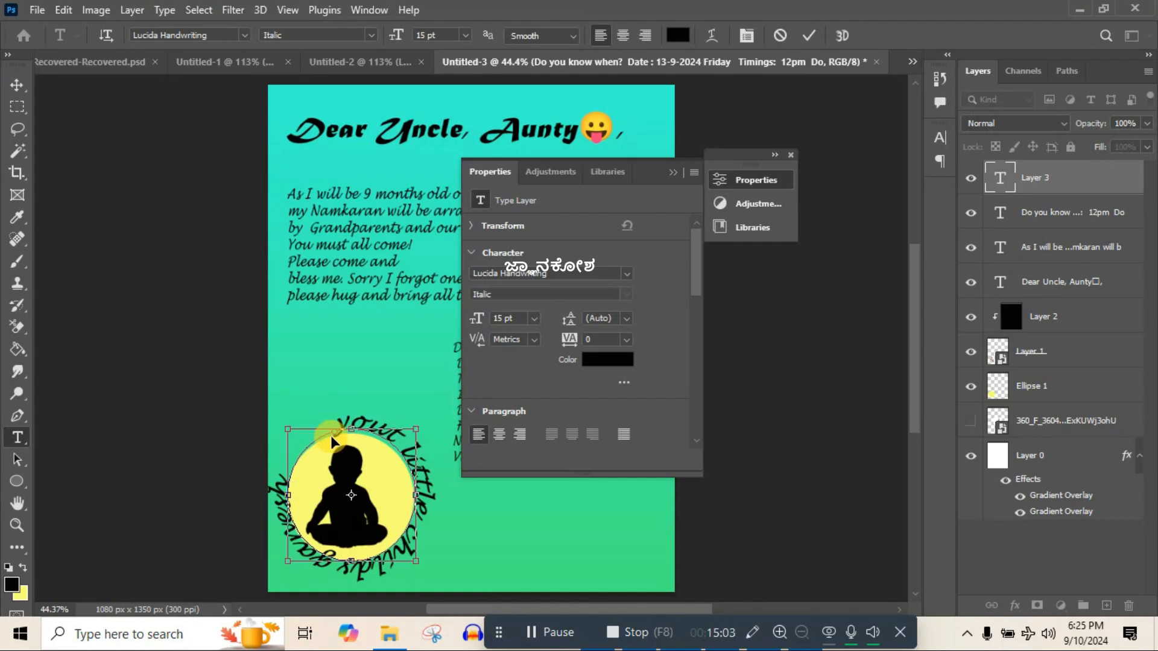
{"action": "left_click", "coordinate": [334, 433]}
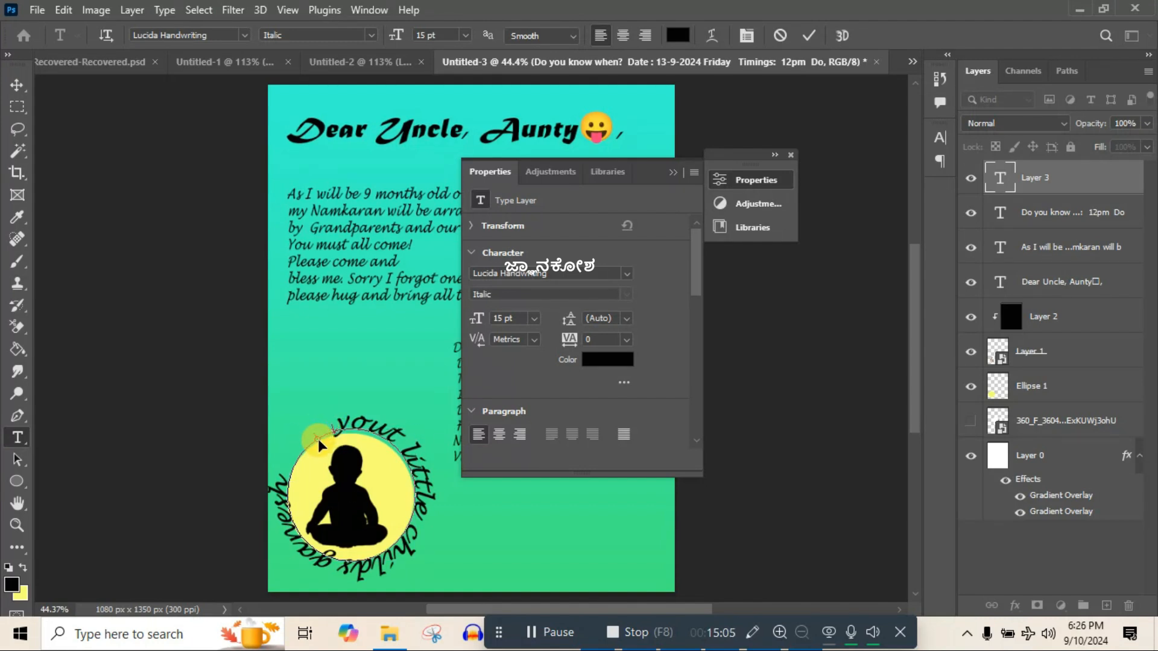
{"action": "mouse_move", "coordinate": [317, 440]}
{"action": "left_mouse_down"}
{"action": "mouse_move", "coordinate": [302, 458]}
{"action": "mouse_move", "coordinate": [309, 427]}
{"action": "mouse_move", "coordinate": [316, 456]}
{"action": "mouse_move", "coordinate": [295, 468]}
{"action": "mouse_move", "coordinate": [291, 495]}
{"action": "mouse_move", "coordinate": [302, 459]}
{"action": "mouse_move", "coordinate": [338, 429]}
{"action": "mouse_move", "coordinate": [380, 444]}
{"action": "mouse_move", "coordinate": [422, 499]}
{"action": "mouse_move", "coordinate": [375, 486]}
{"action": "left_mouse_up"}
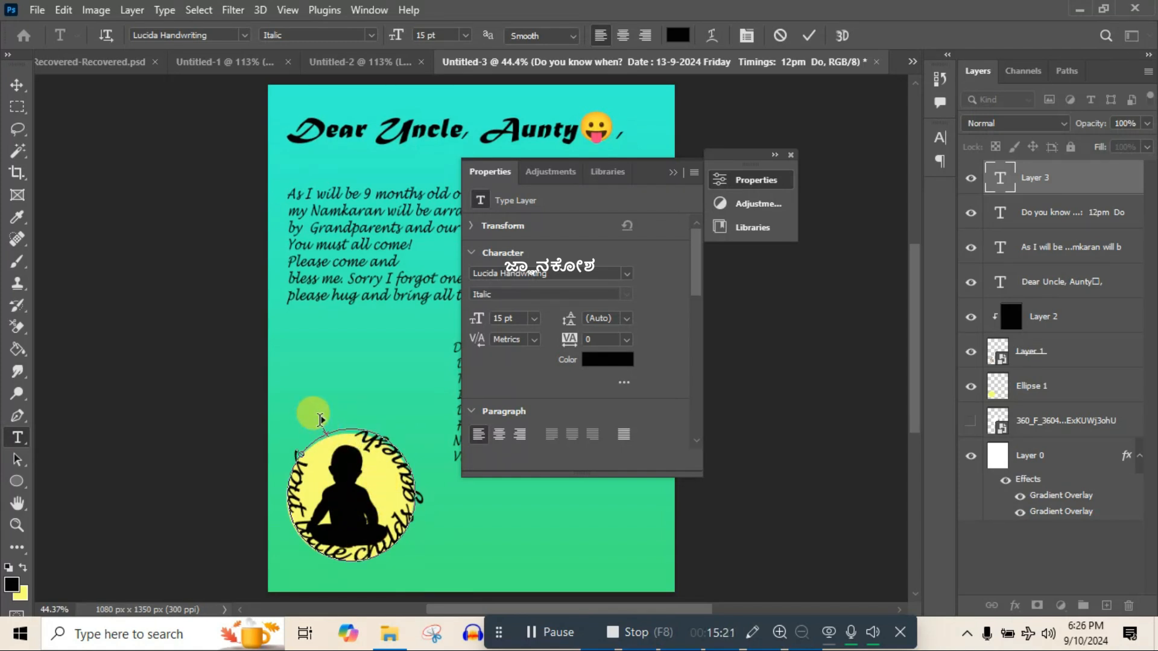
{"action": "left_click_drag", "start_coordinate": [319, 421], "coordinate": [302, 449]}
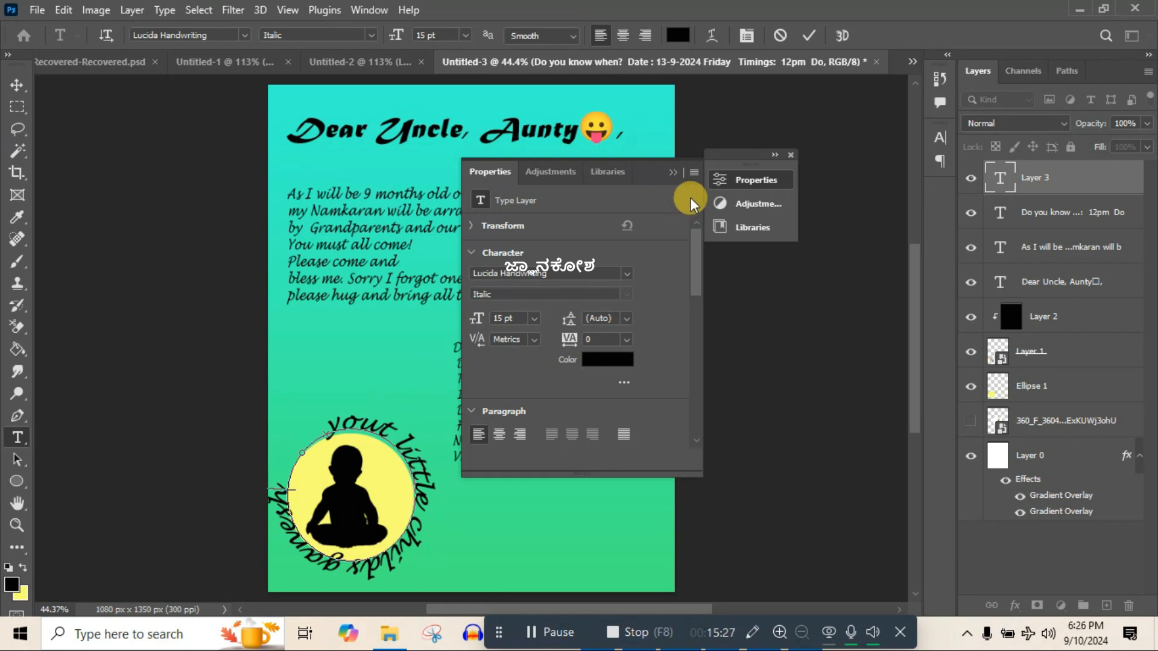
{"action": "left_click", "coordinate": [790, 156]}
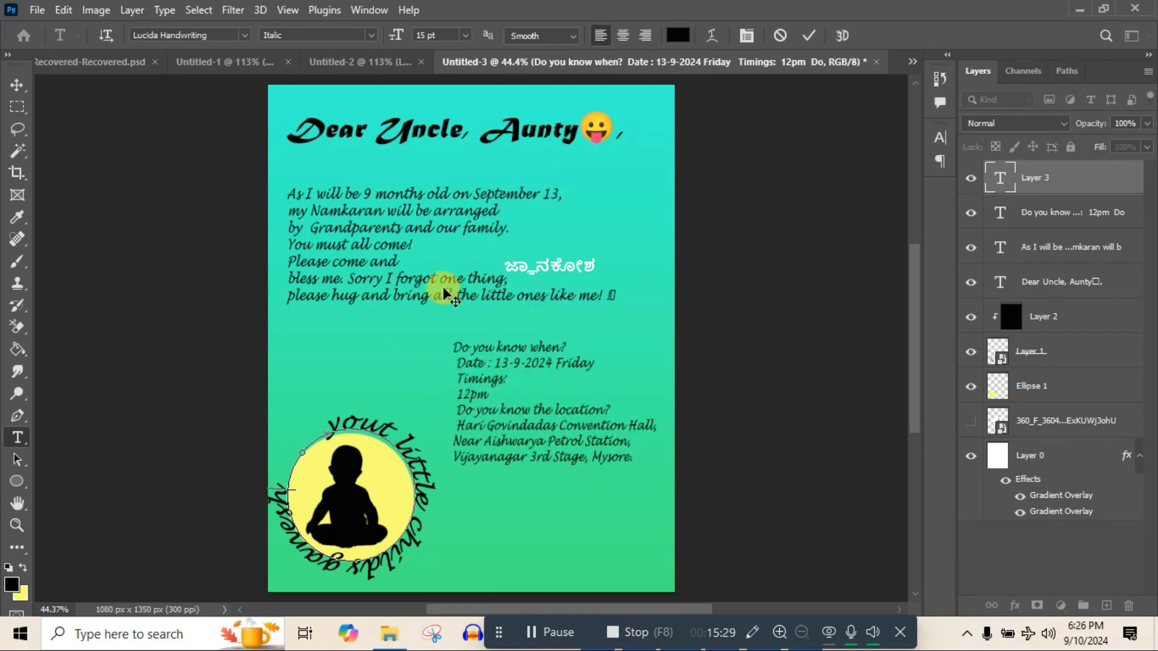
- Commit the curved text and enlarge the message paragraph beginning "As I will be 9 months old" to 10 pt
{"action": "key", "text": "ctrl"}
{"action": "left_click", "coordinate": [412, 263]}
{"action": "left_click", "coordinate": [998, 244]}
{"action": "double_click", "coordinate": [998, 244]}
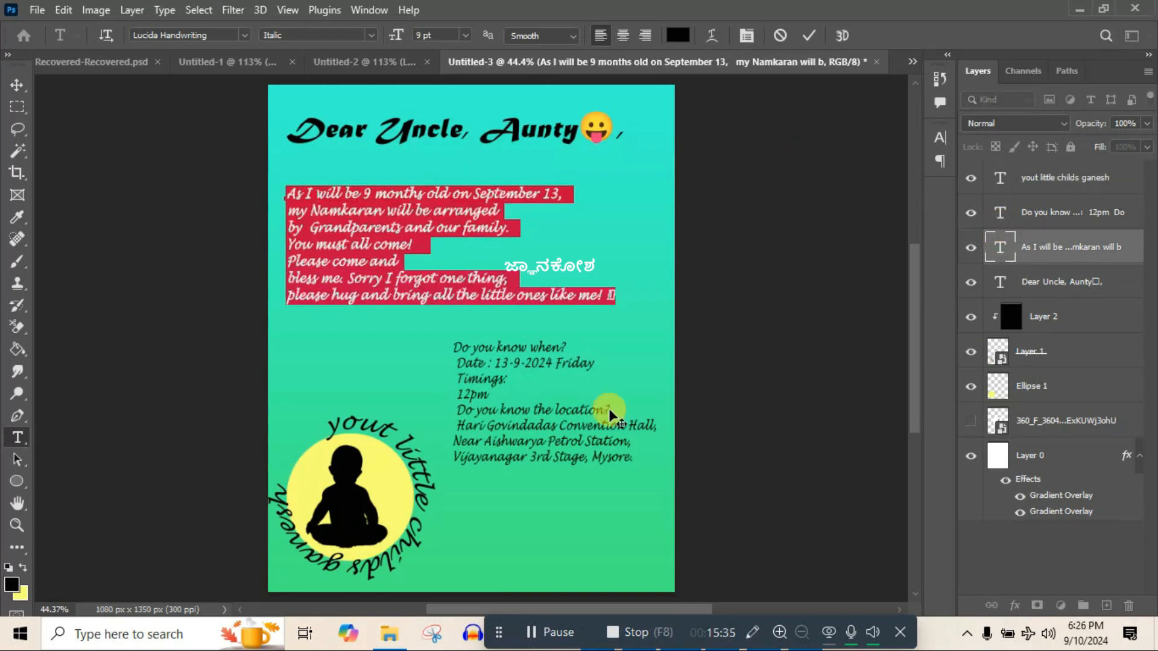
{"action": "key", "text": "ctrl+t"}
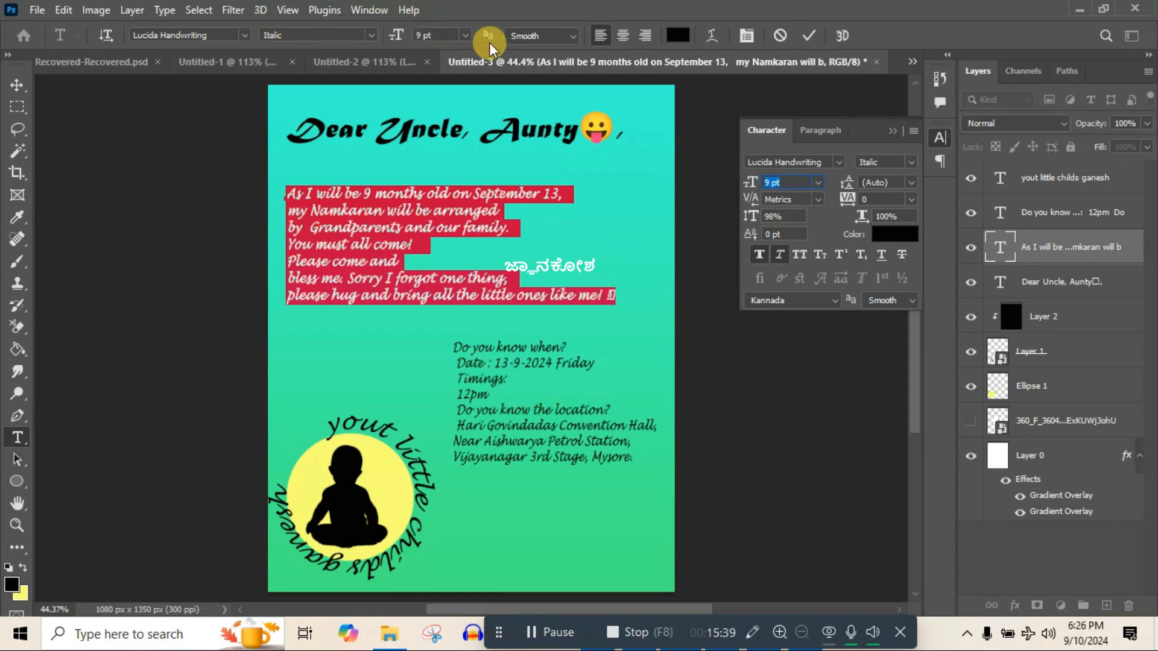
{"action": "mouse_move", "coordinate": [396, 35]}
{"action": "left_mouse_down"}
{"action": "mouse_move", "coordinate": [414, 33]}
{"action": "mouse_move", "coordinate": [398, 42]}
{"action": "left_mouse_up"}
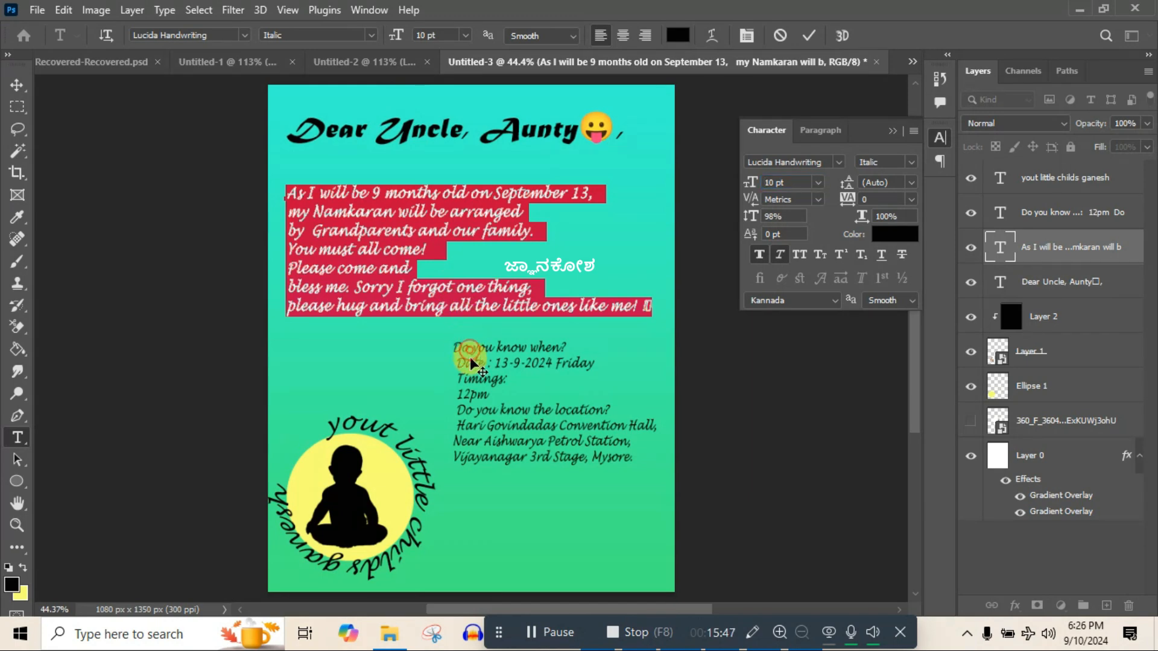
- Set the event details text to 9 pt and reposition it slightly lower, clear of the curved text and inside the page edge
{"action": "left_click", "coordinate": [1005, 284]}
{"action": "double_click", "coordinate": [1002, 282]}
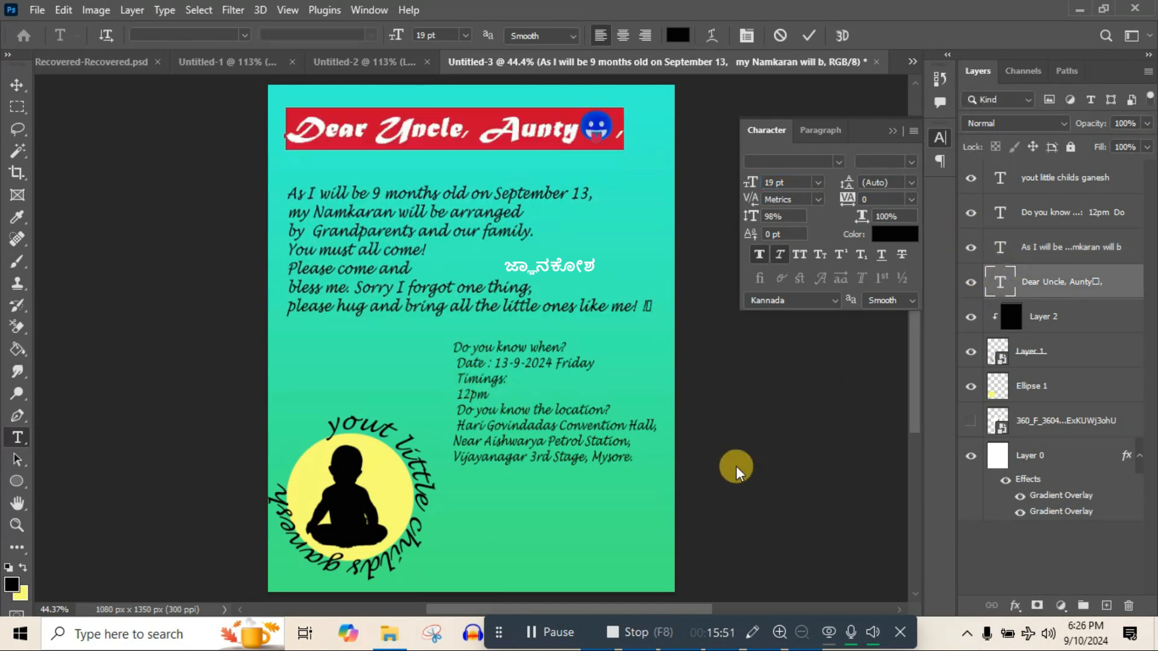
{"action": "left_click", "coordinate": [1003, 212]}
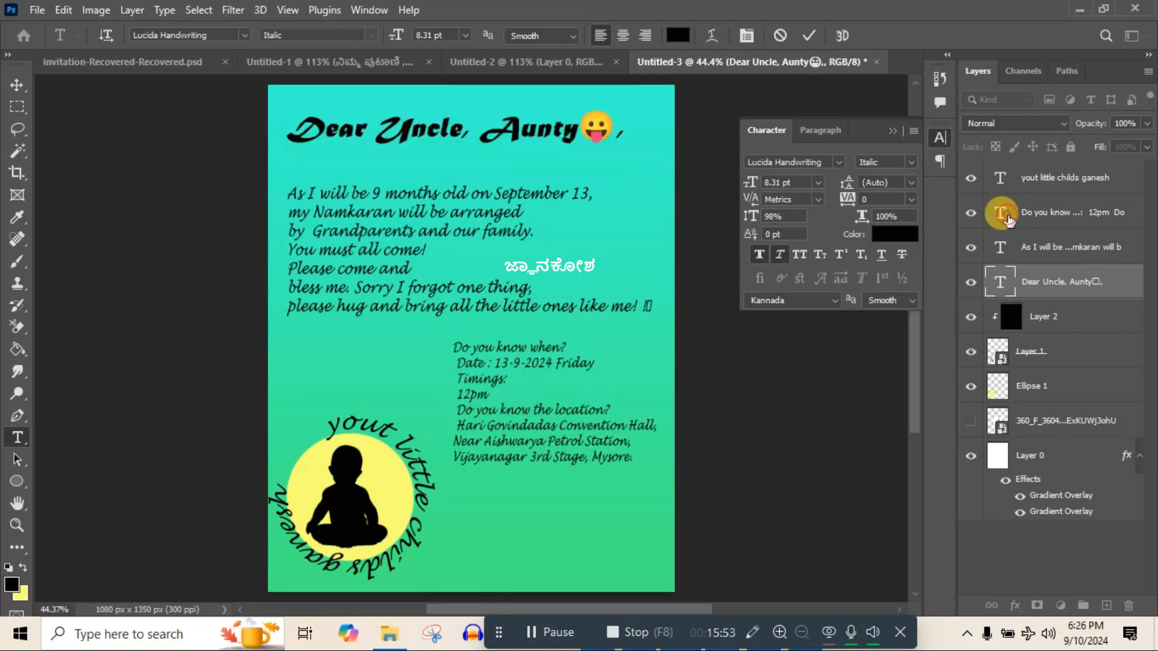
{"action": "double_click", "coordinate": [1002, 212]}
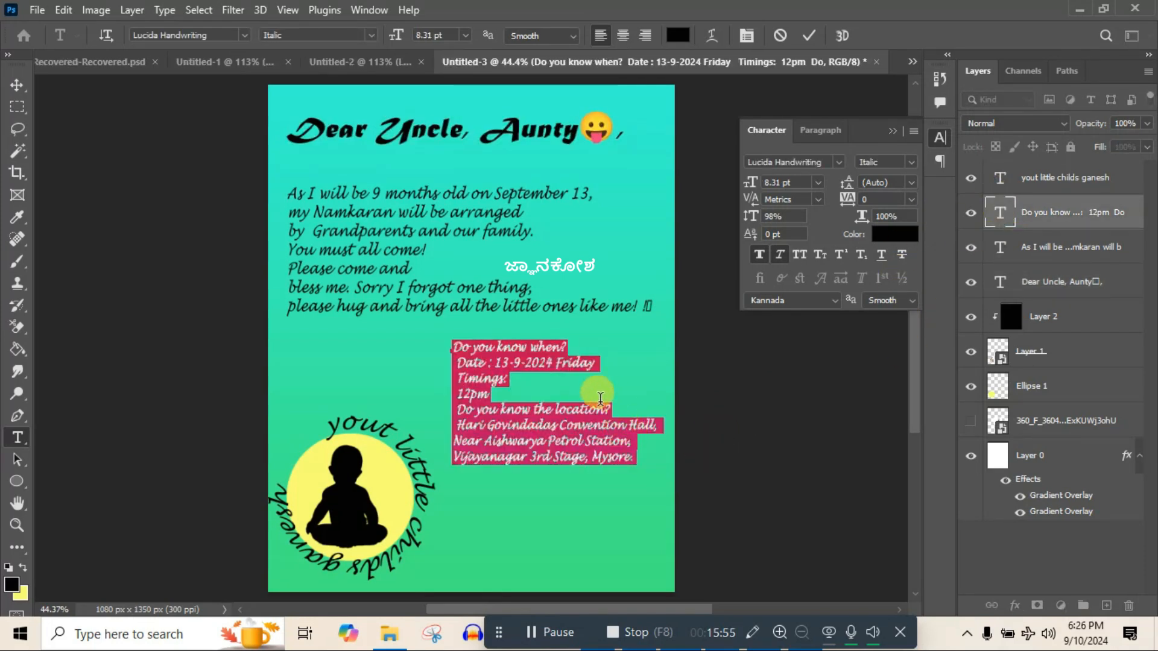
{"action": "left_click_drag", "start_coordinate": [397, 37], "coordinate": [420, 18]}
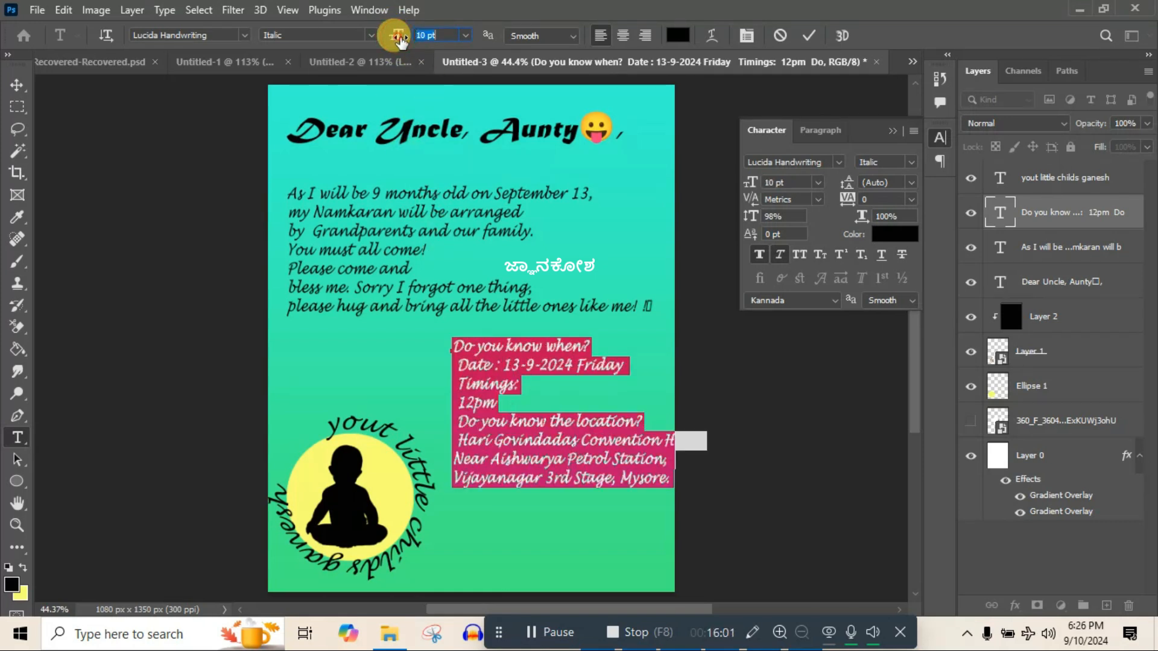
{"action": "left_click_drag", "start_coordinate": [451, 320], "coordinate": [428, 310]}
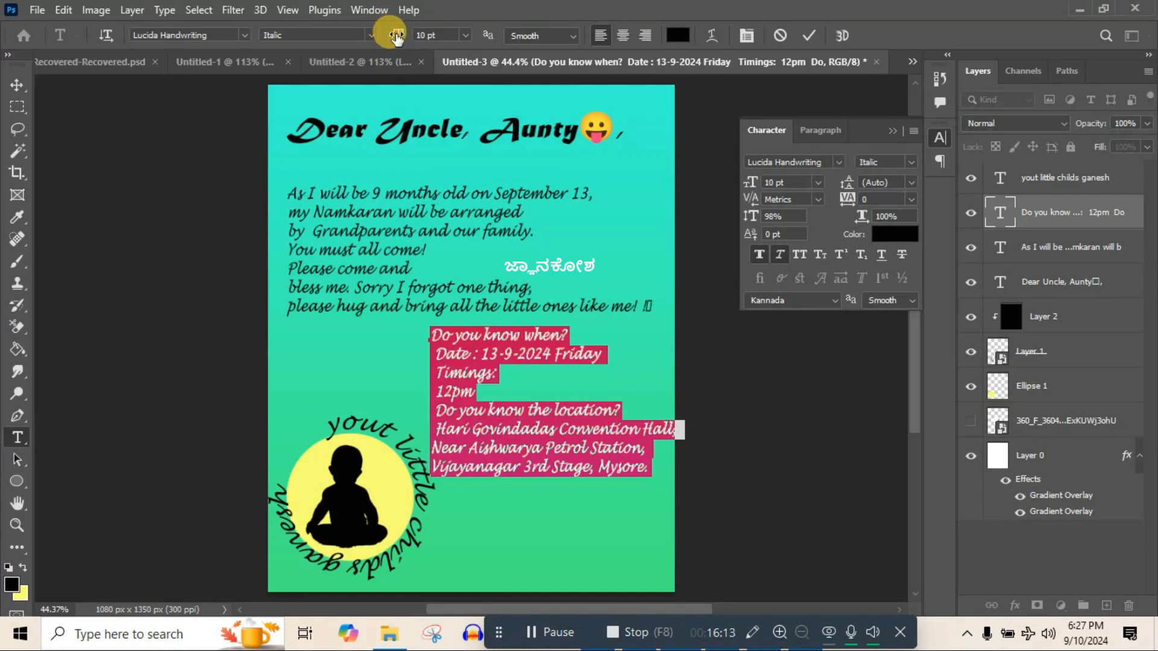
{"action": "left_click_drag", "start_coordinate": [396, 38], "coordinate": [395, 38]}
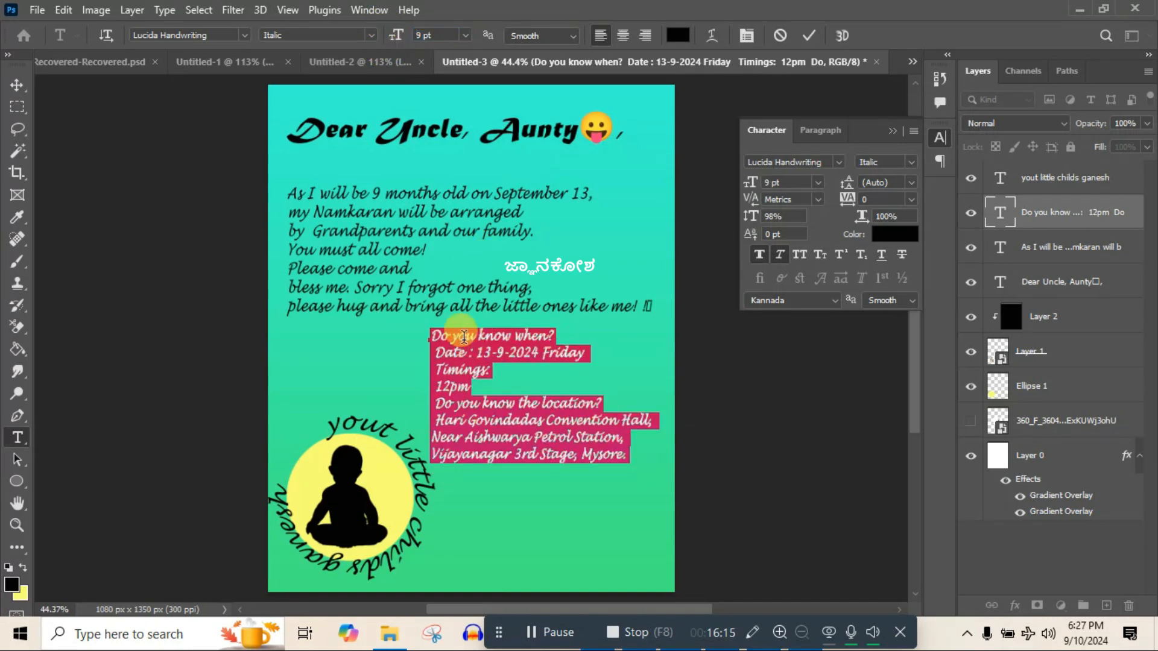
{"action": "left_click_drag", "start_coordinate": [456, 320], "coordinate": [468, 343]}
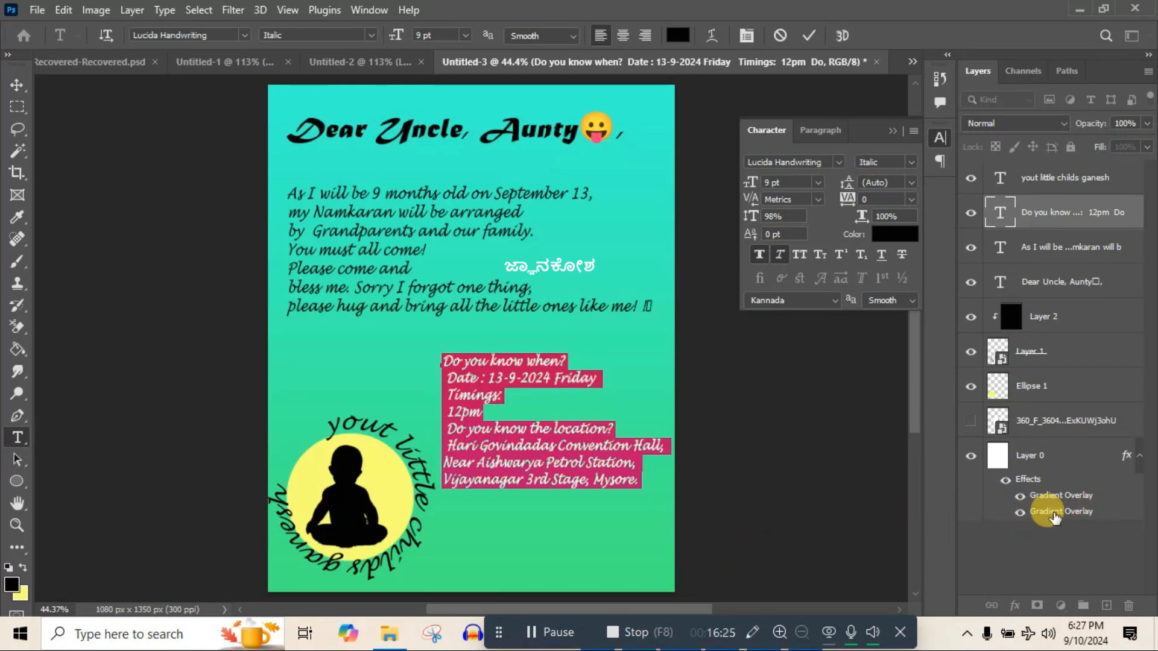
- Try to recolour the background by adding another Gradient Overlay to Layer 0 with the orange-pink-purple preset
{"action": "left_click", "coordinate": [1055, 456]}
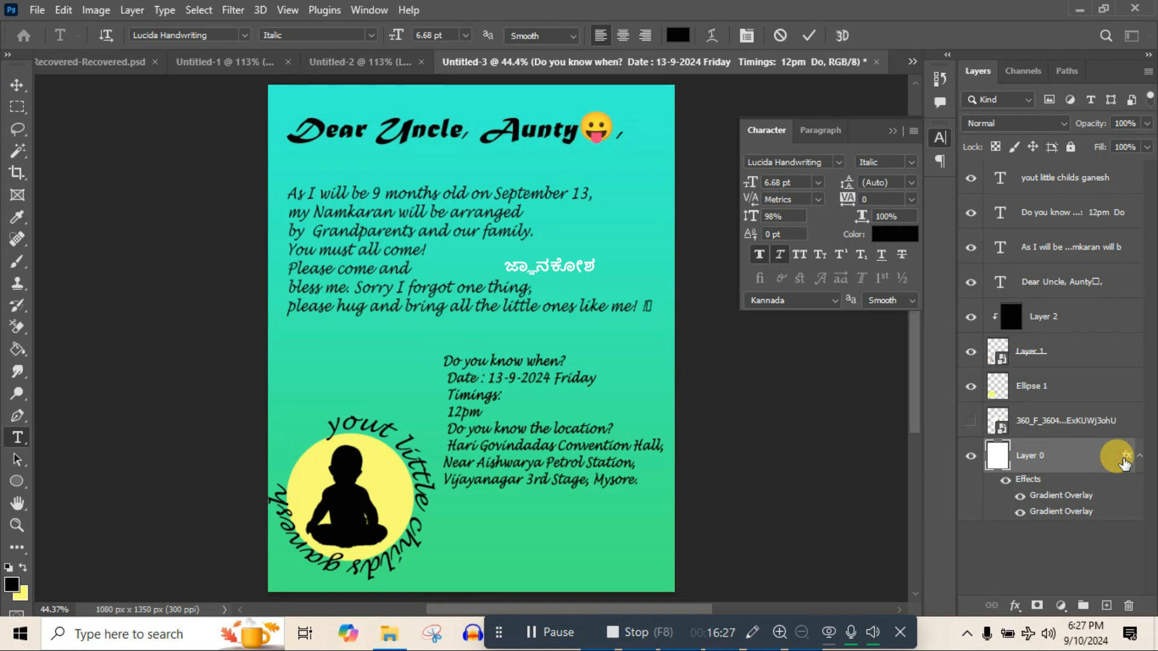
{"action": "double_click", "coordinate": [1123, 459]}
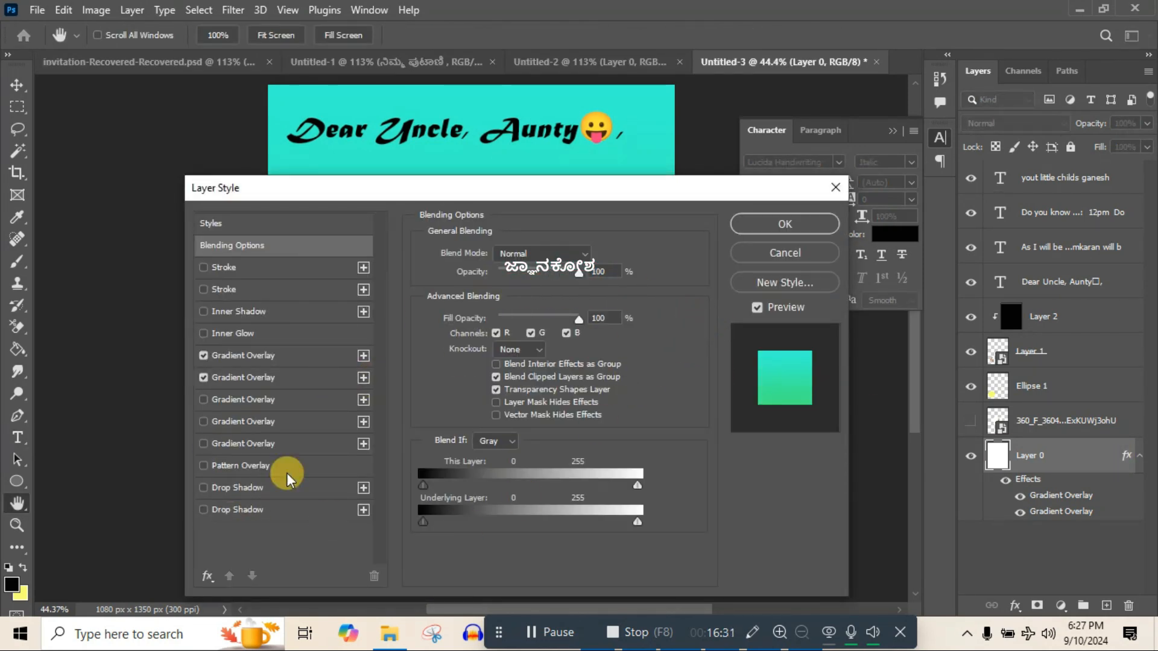
{"action": "left_click", "coordinate": [362, 378]}
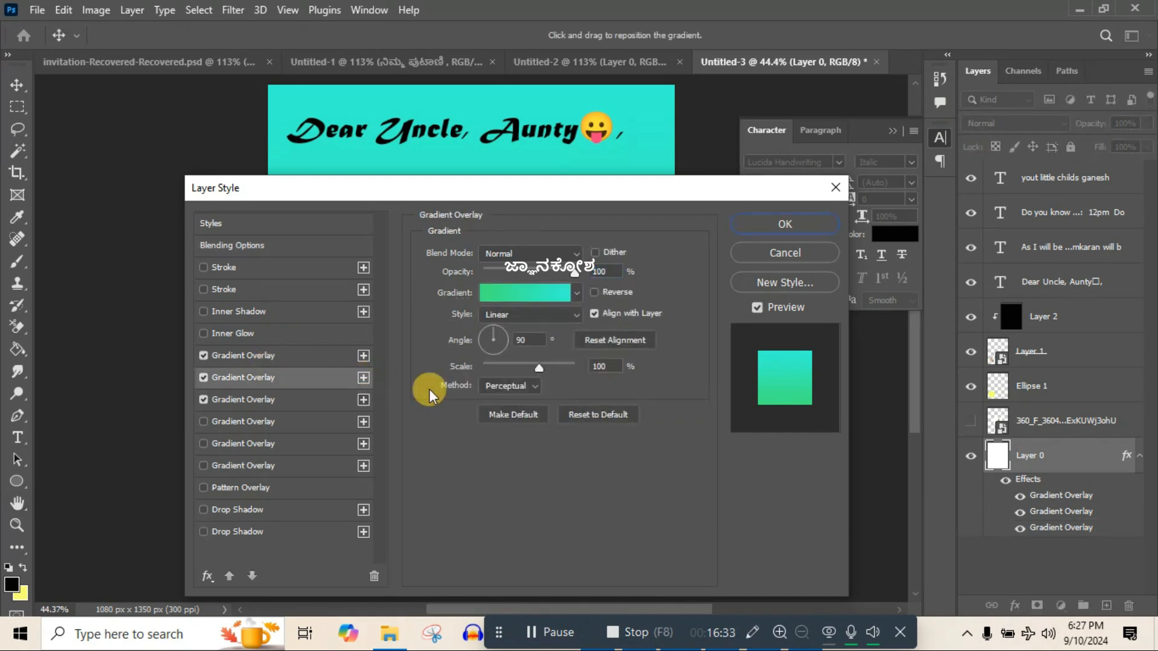
{"action": "left_click", "coordinate": [576, 293]}
{"action": "scroll", "coordinate": [534, 405], "scroll_direction": "down", "scroll_amount": 5}
{"action": "scroll", "coordinate": [539, 412], "scroll_direction": "down", "scroll_amount": 4}
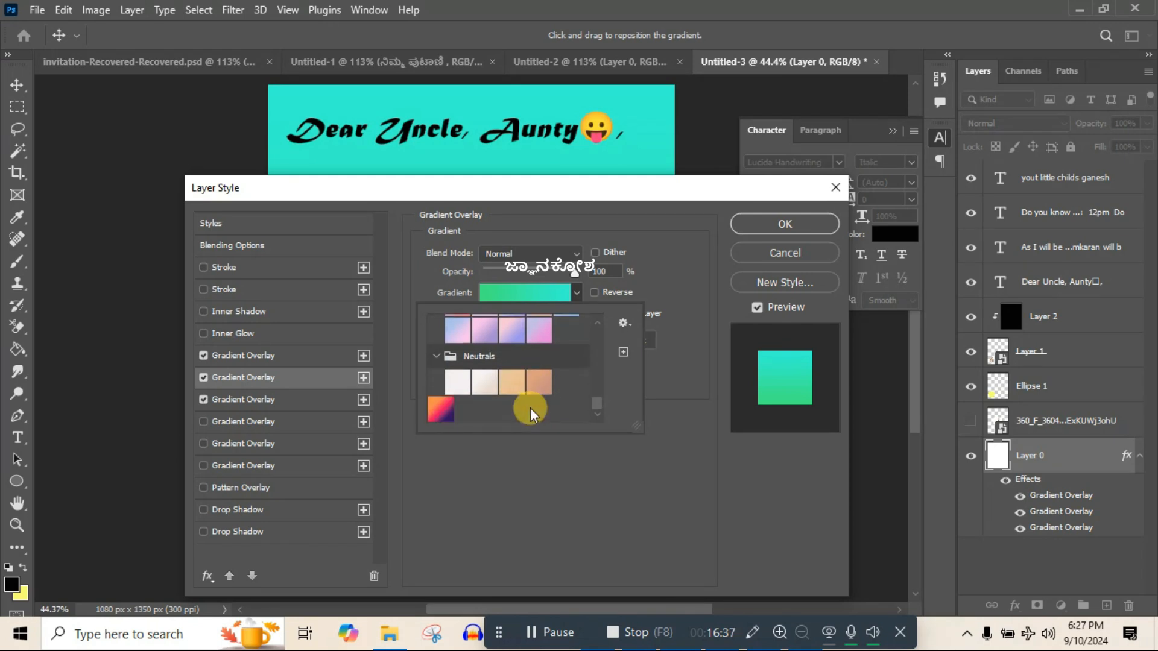
{"action": "left_click", "coordinate": [434, 410]}
{"action": "left_click", "coordinate": [778, 225]}
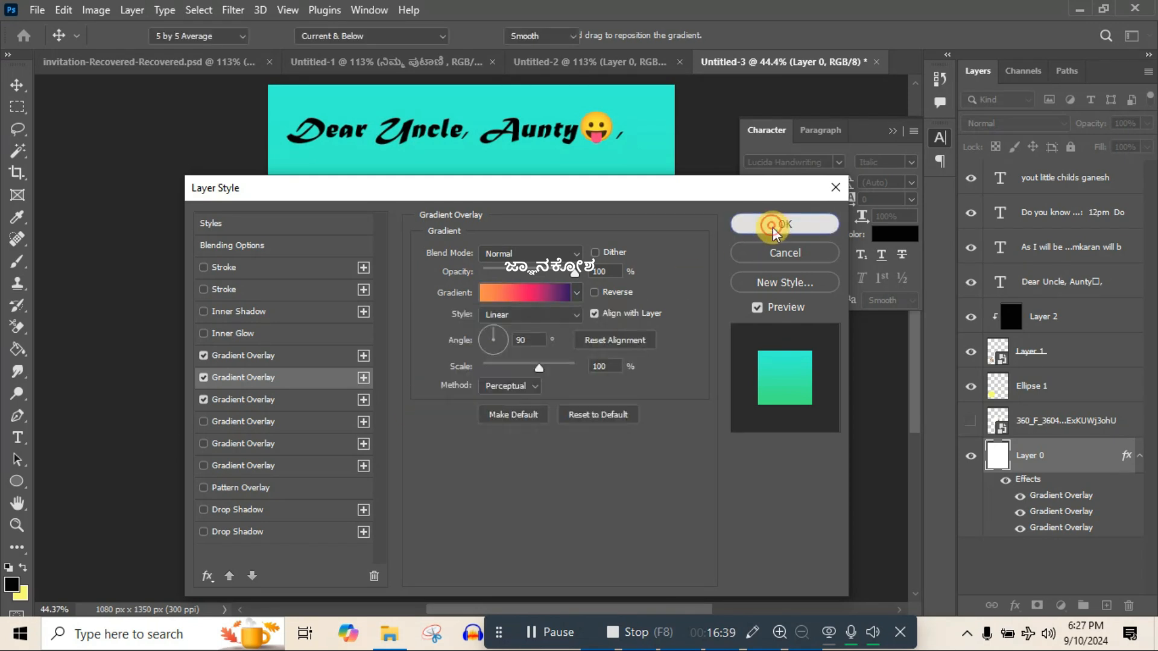
{"action": "left_click", "coordinate": [778, 225]}
- Delete all Gradient Overlay effects from Layer 0, leaving the background plain
{"action": "left_click_drag", "start_coordinate": [1063, 511], "coordinate": [1137, 619]}
{"action": "left_click_drag", "start_coordinate": [1052, 495], "coordinate": [1132, 615]}
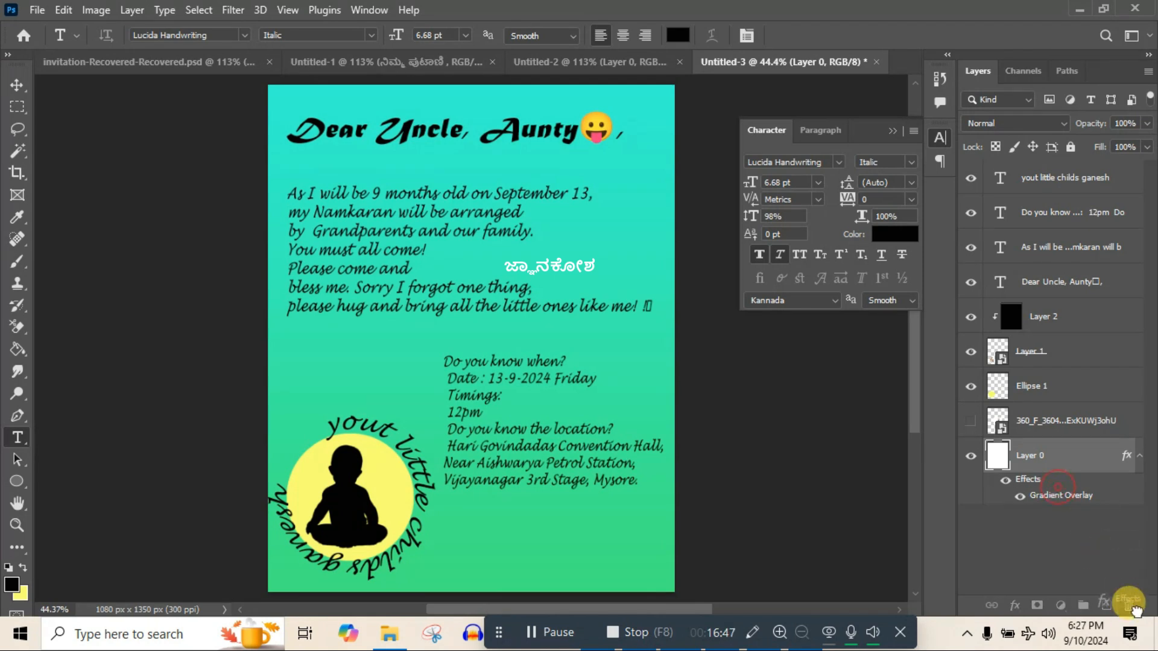
{"action": "left_click_drag", "start_coordinate": [1054, 482], "coordinate": [1129, 606]}
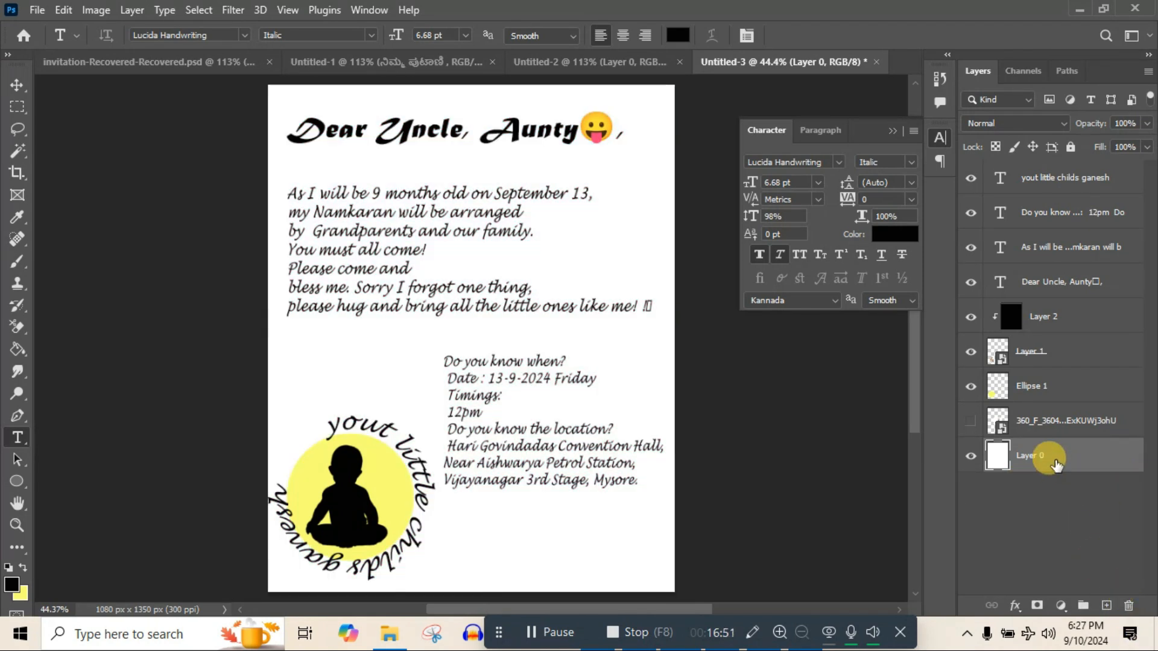
{"action": "right_click", "coordinate": [1090, 452]}
{"action": "left_click", "coordinate": [1090, 460]}
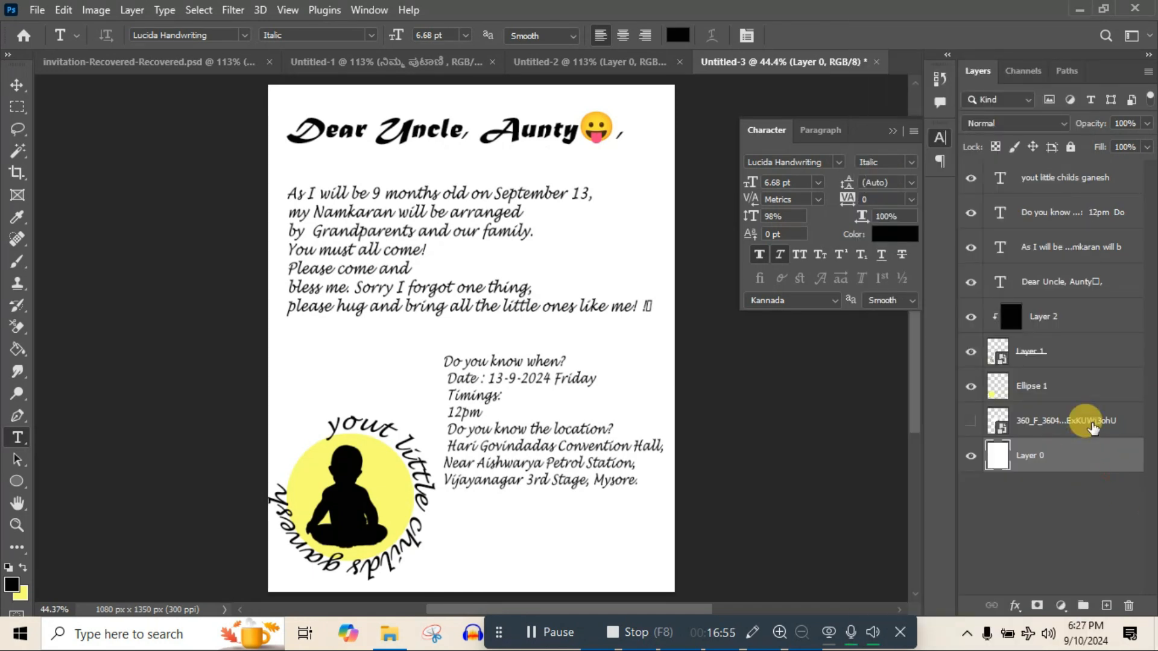
- Apply a single Gradient Overlay to Layer 0 using the orange-pink-purple preset
{"action": "left_click", "coordinate": [1079, 462]}
{"action": "double_click", "coordinate": [1079, 461]}
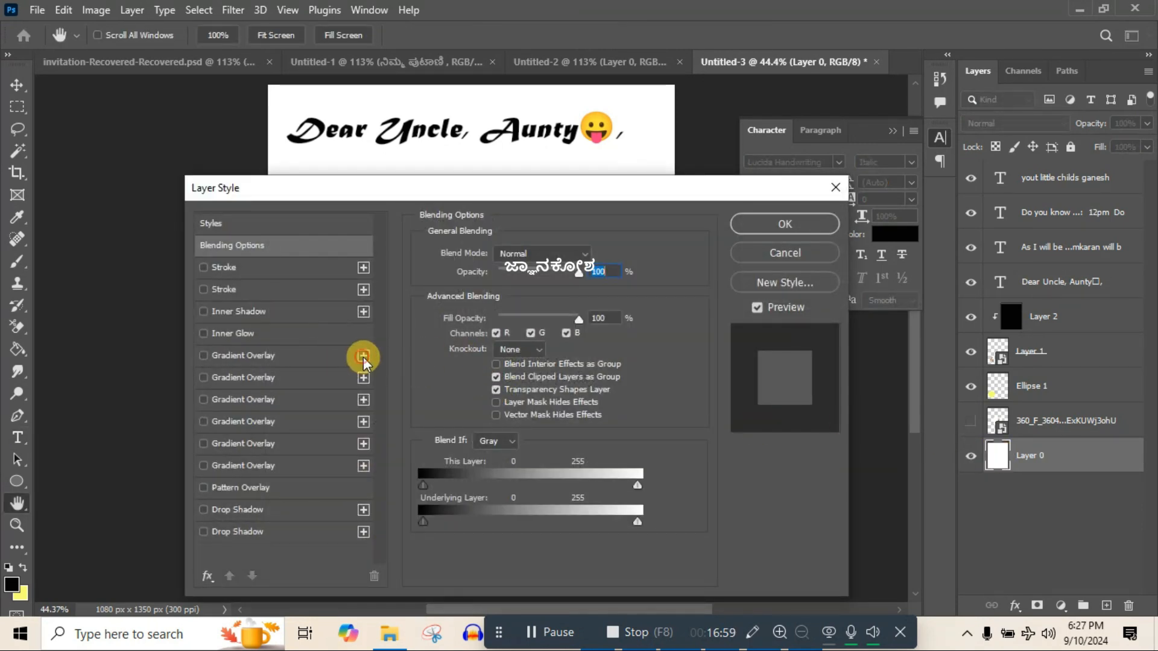
{"action": "left_click", "coordinate": [363, 358]}
{"action": "left_click", "coordinate": [576, 292]}
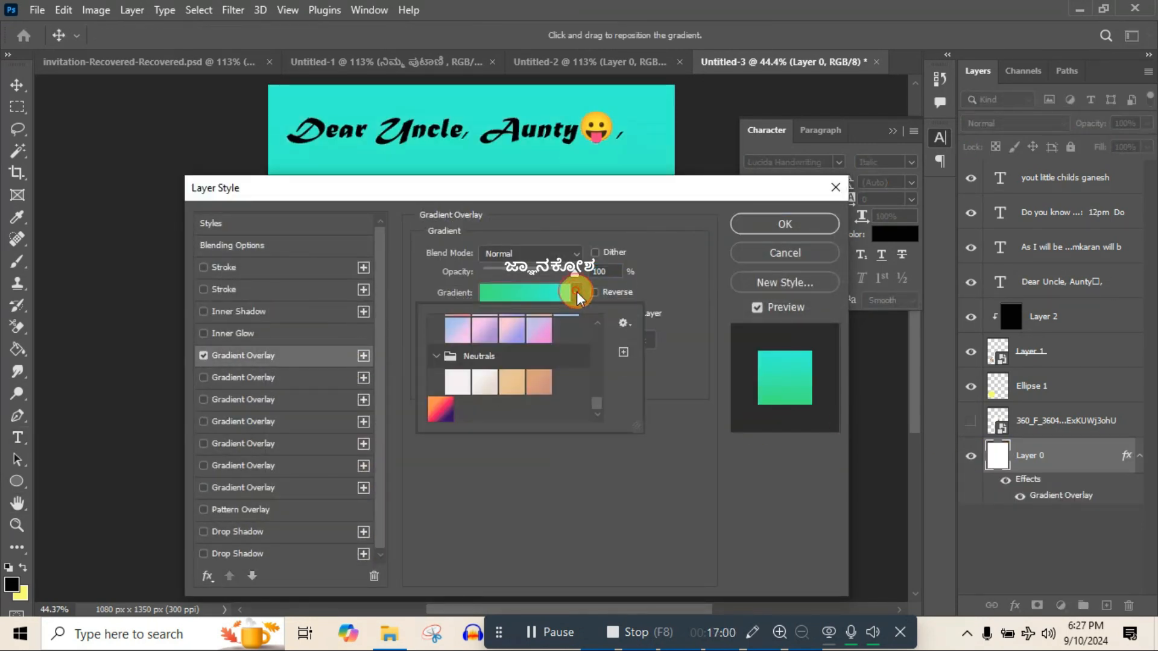
{"action": "left_click", "coordinate": [451, 410]}
{"action": "left_click", "coordinate": [776, 222]}
{"action": "left_click", "coordinate": [777, 222]}
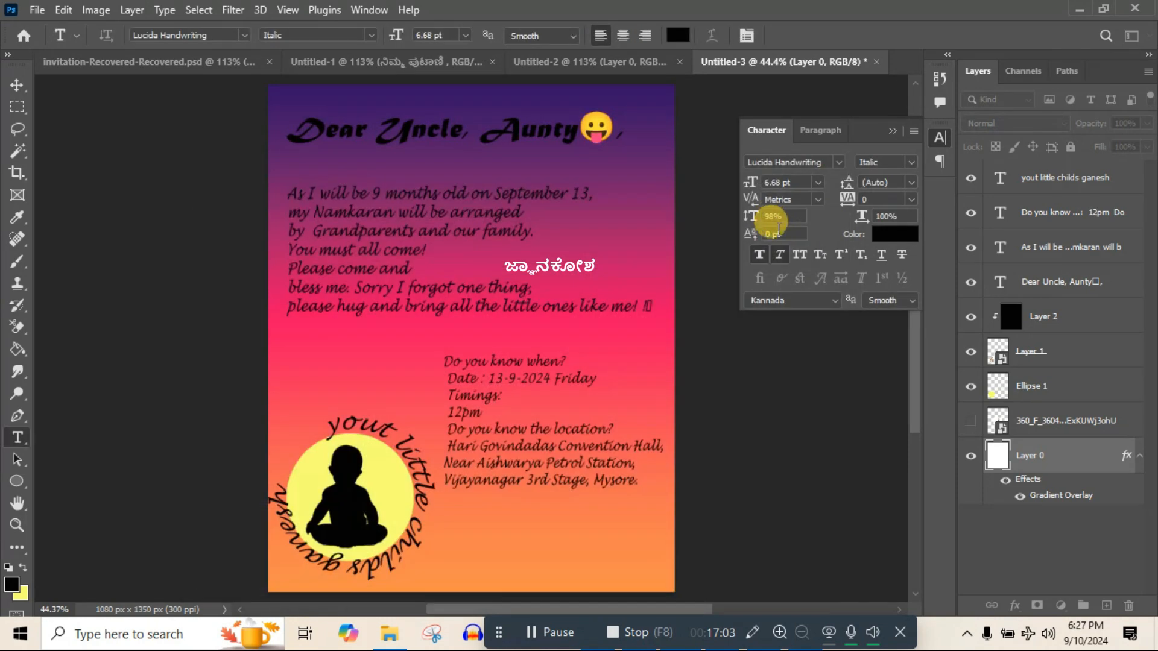